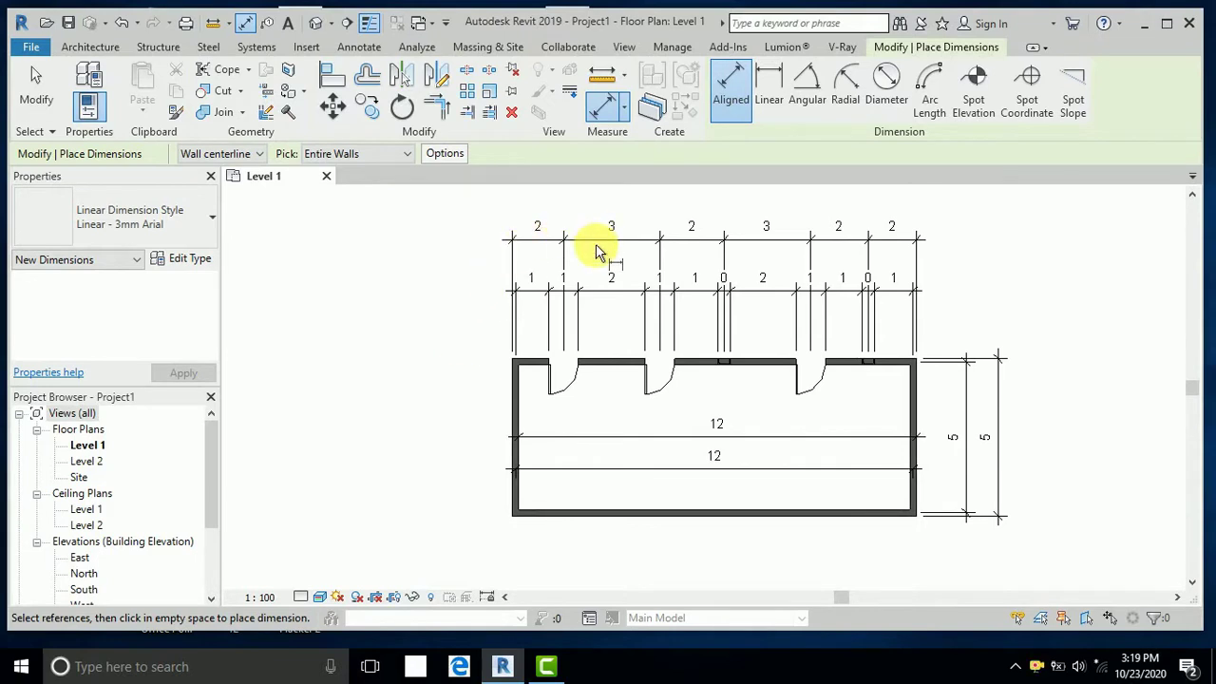
{"action": "left_click", "coordinate": [36, 90]}
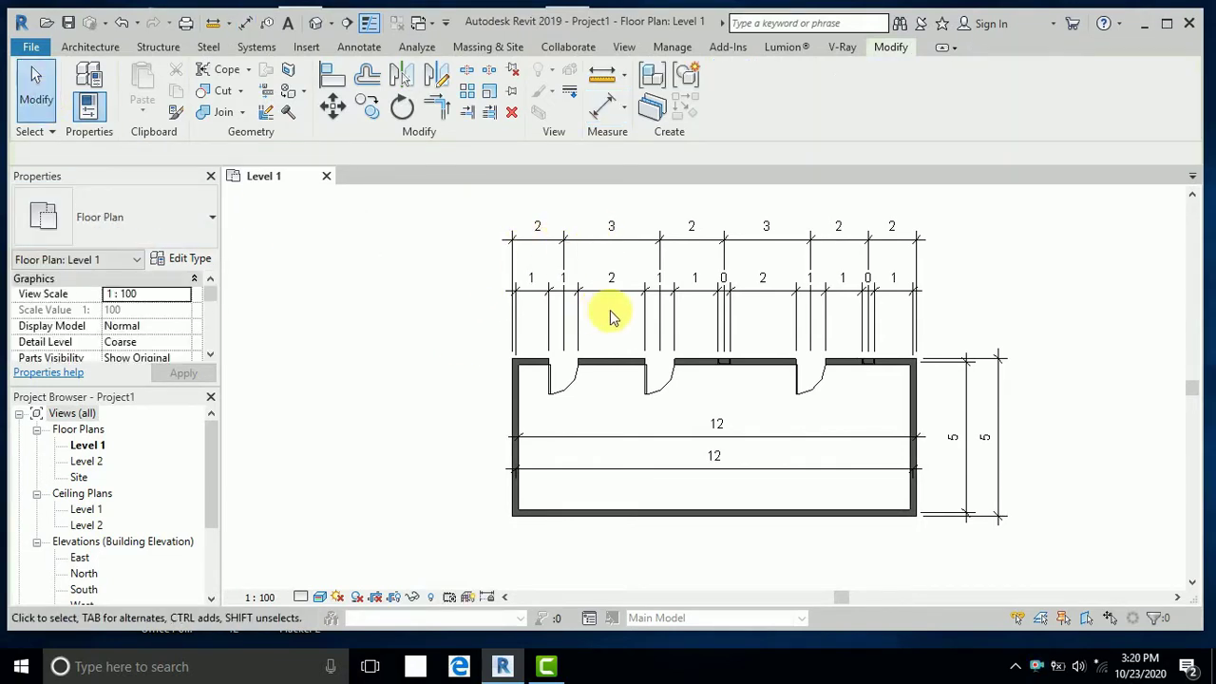
{"action": "middle_click_drag", "start_coordinate": [613, 330], "coordinate": [621, 332]}
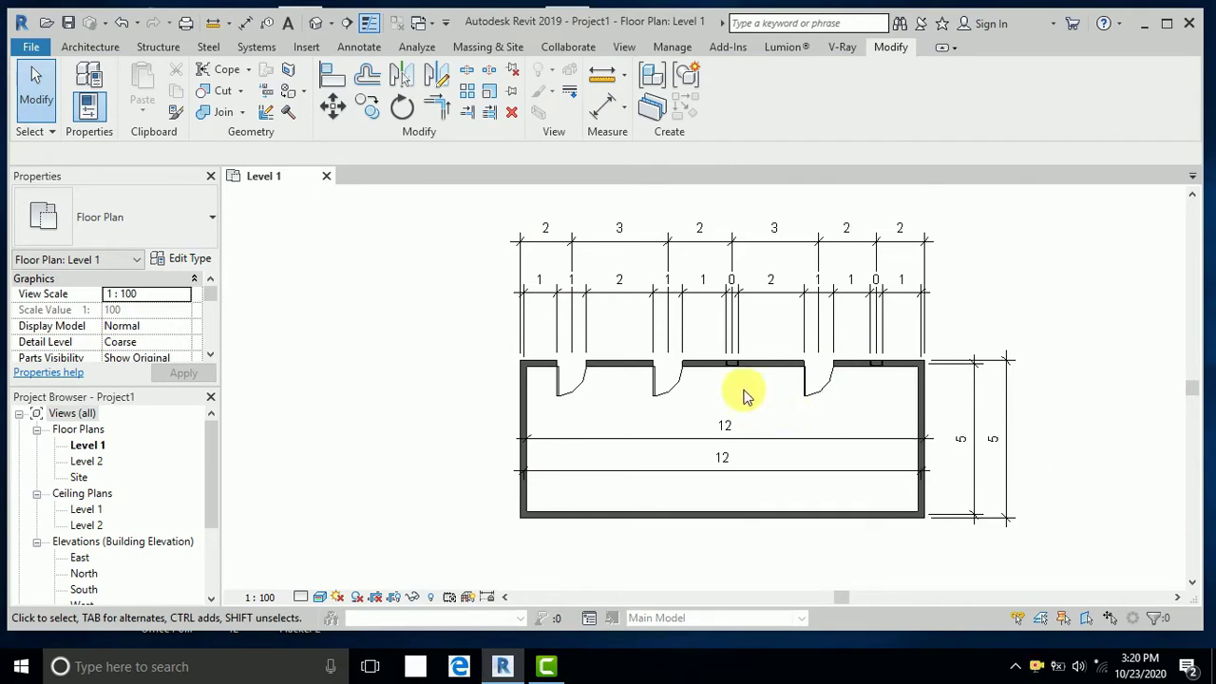
{"action": "middle_click_drag", "start_coordinate": [760, 409], "coordinate": [773, 410]}
{"action": "middle_click_drag", "start_coordinate": [597, 415], "coordinate": [600, 412]}
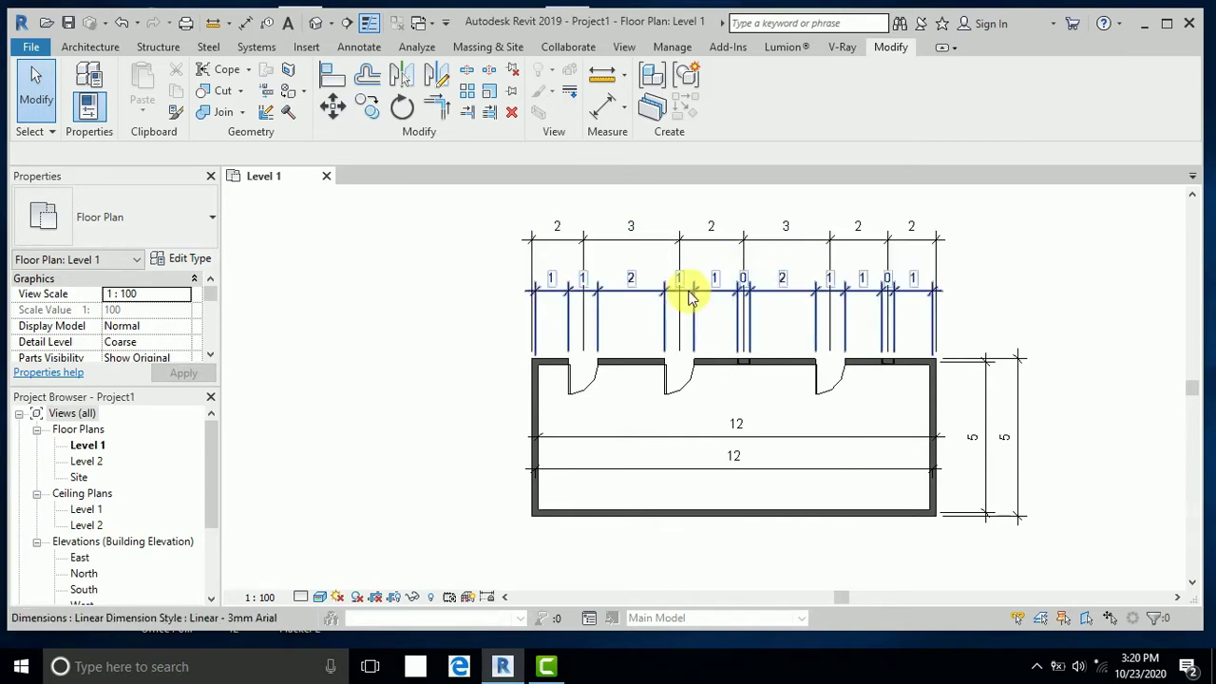
{"action": "middle_click_drag", "start_coordinate": [521, 302], "coordinate": [541, 301]}
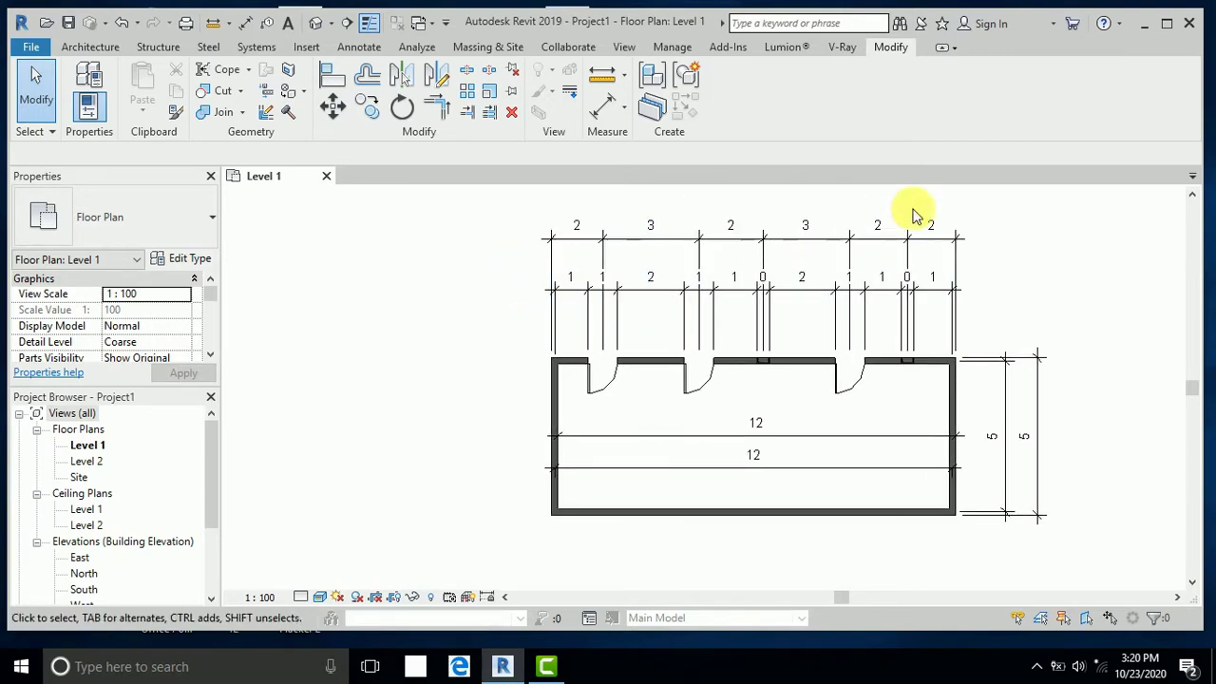
{"action": "middle_click_drag", "start_coordinate": [771, 554], "coordinate": [793, 561]}
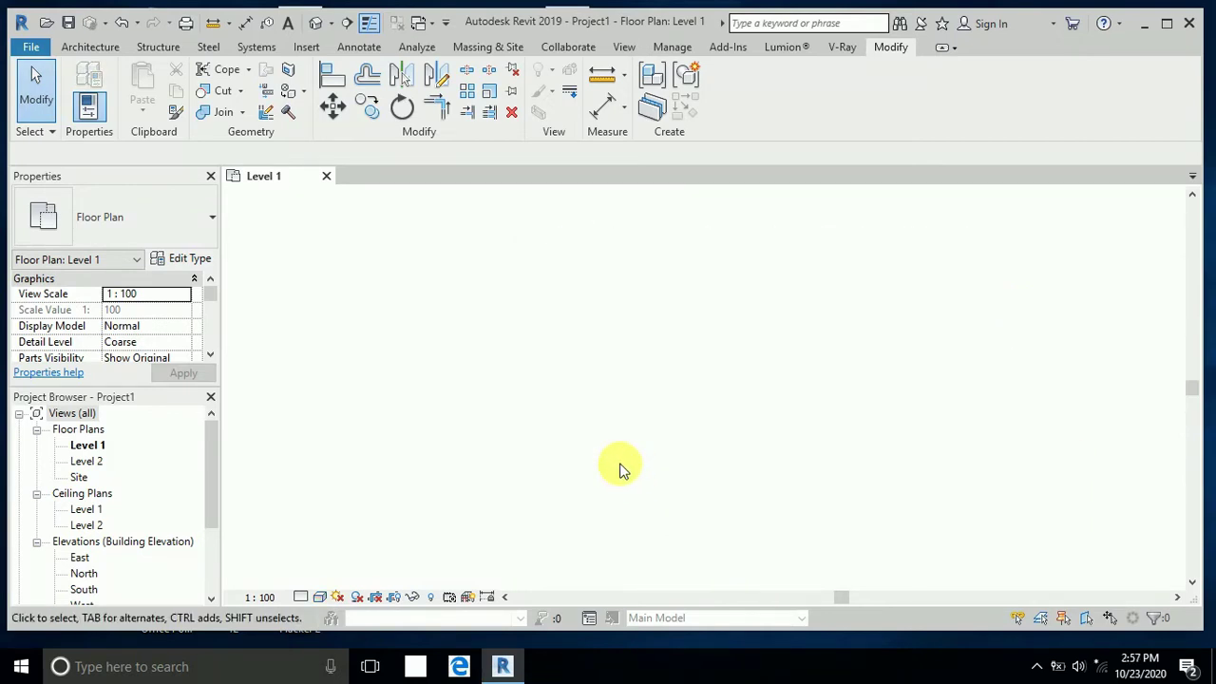
{"action": "middle_click_drag", "start_coordinate": [636, 442], "coordinate": [614, 426]}
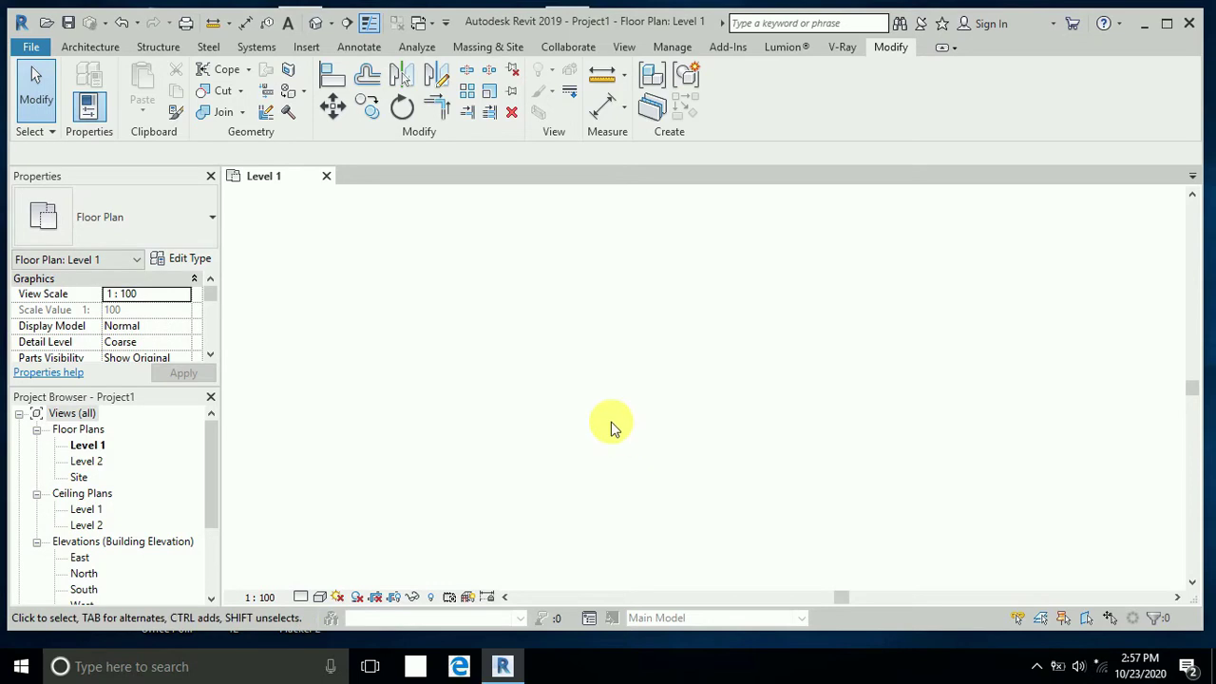
Step: Draw a rectangular enclosure of Generic - 200mm walls about 12.4 m wide and 4.7 m deep on Level 1
{"action": "left_click", "coordinate": [87, 47]}
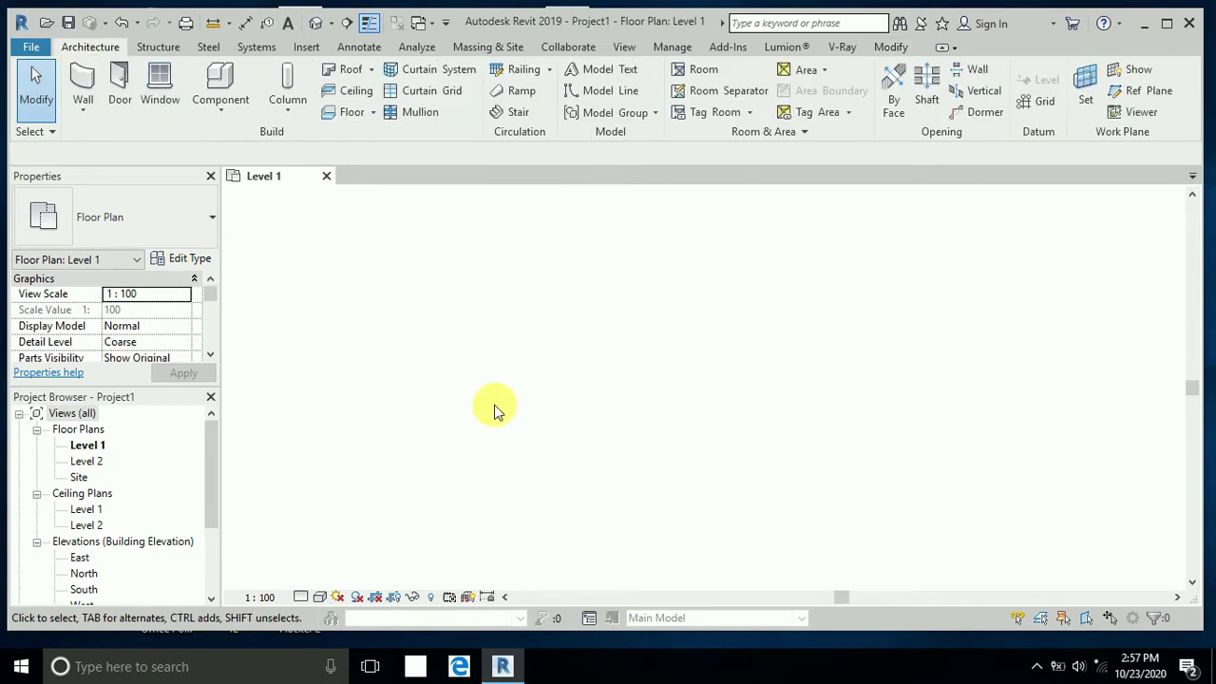
{"action": "left_click", "coordinate": [83, 83]}
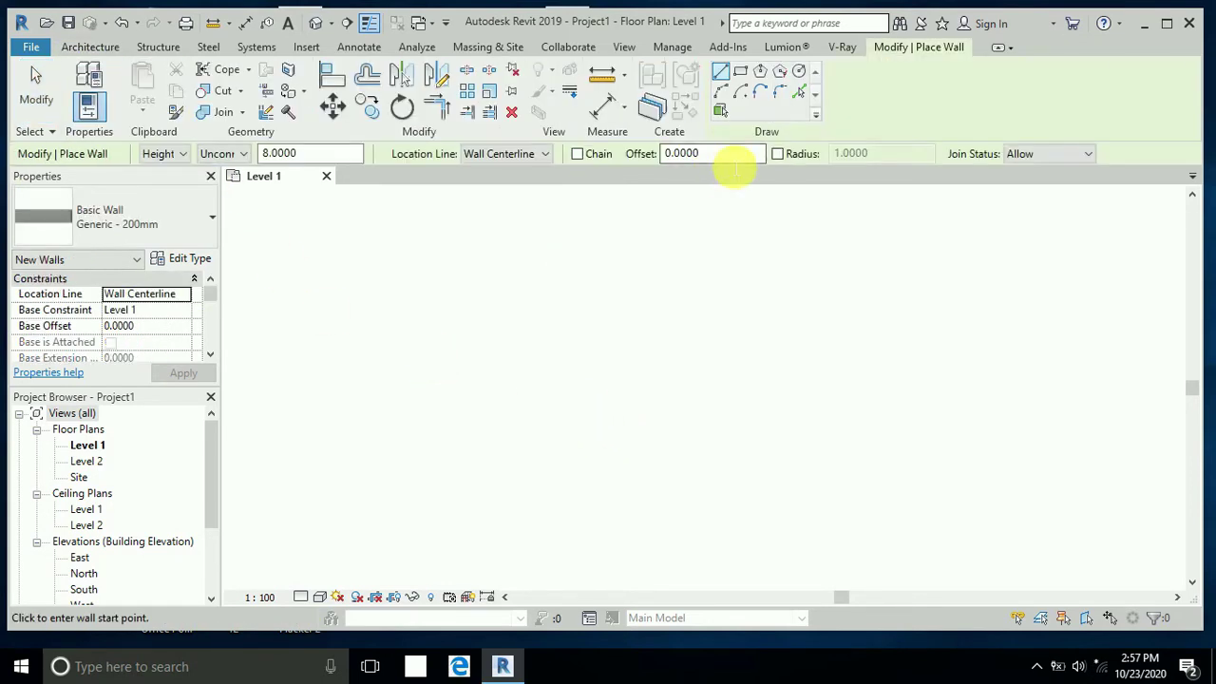
{"action": "left_click", "coordinate": [740, 71]}
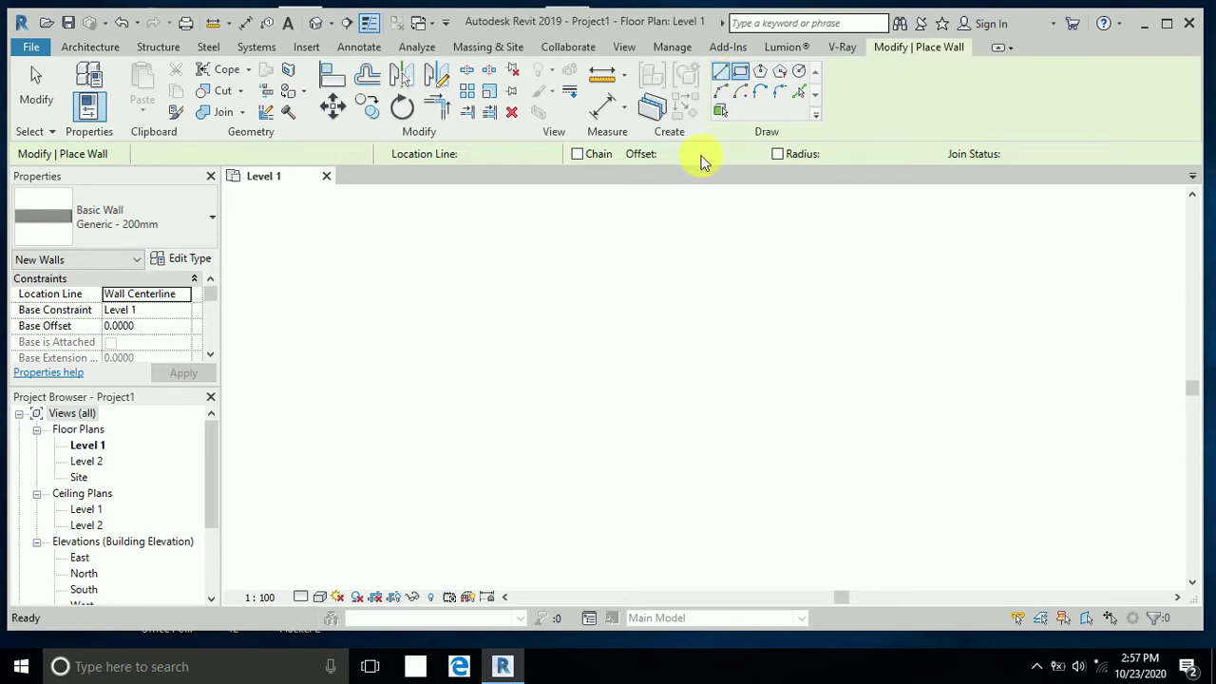
{"action": "left_click", "coordinate": [444, 357]}
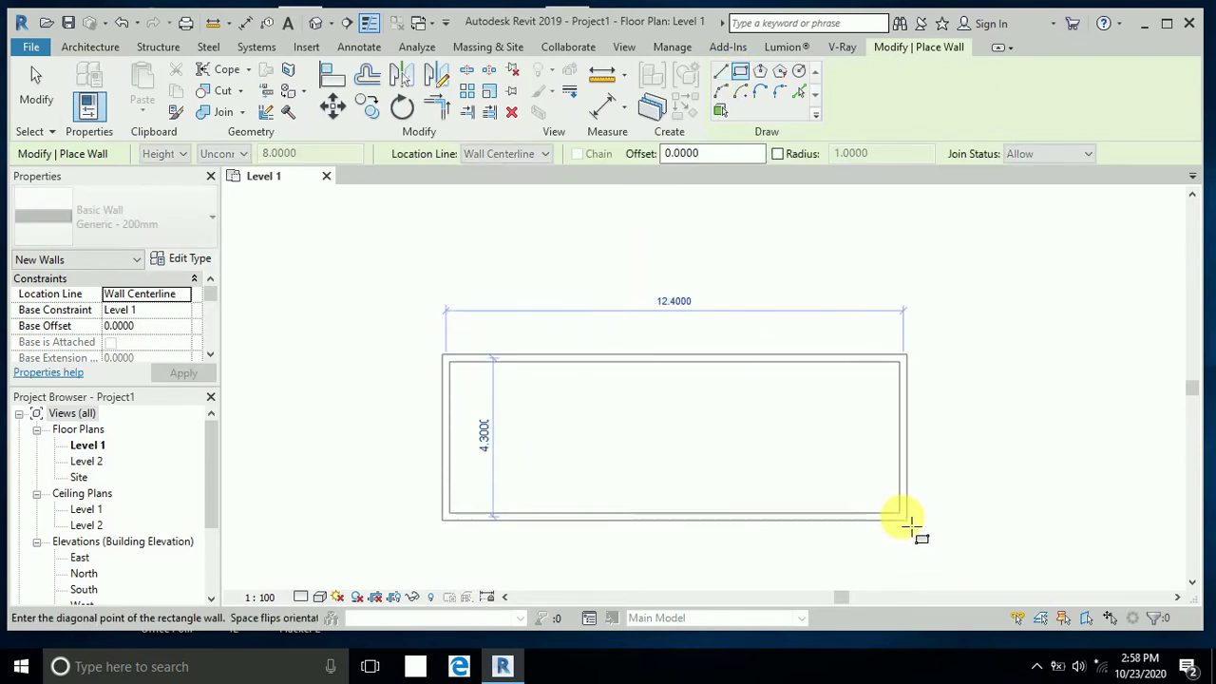
{"action": "left_click", "coordinate": [903, 531]}
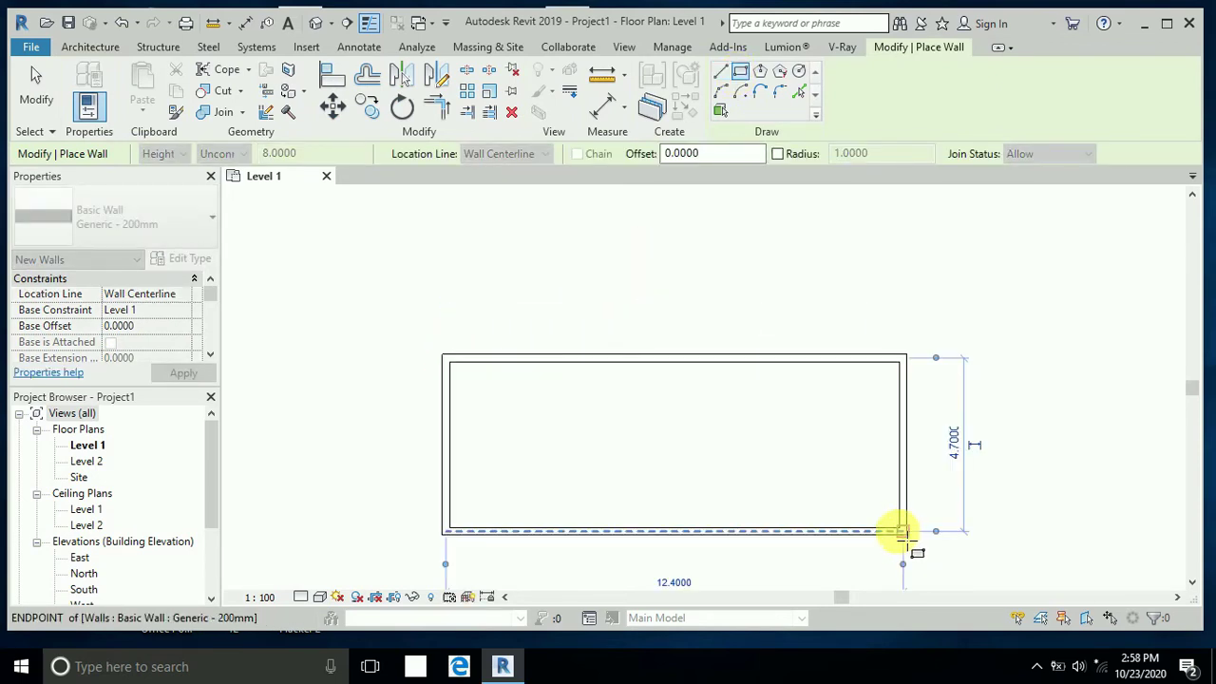
{"action": "left_click", "coordinate": [46, 101]}
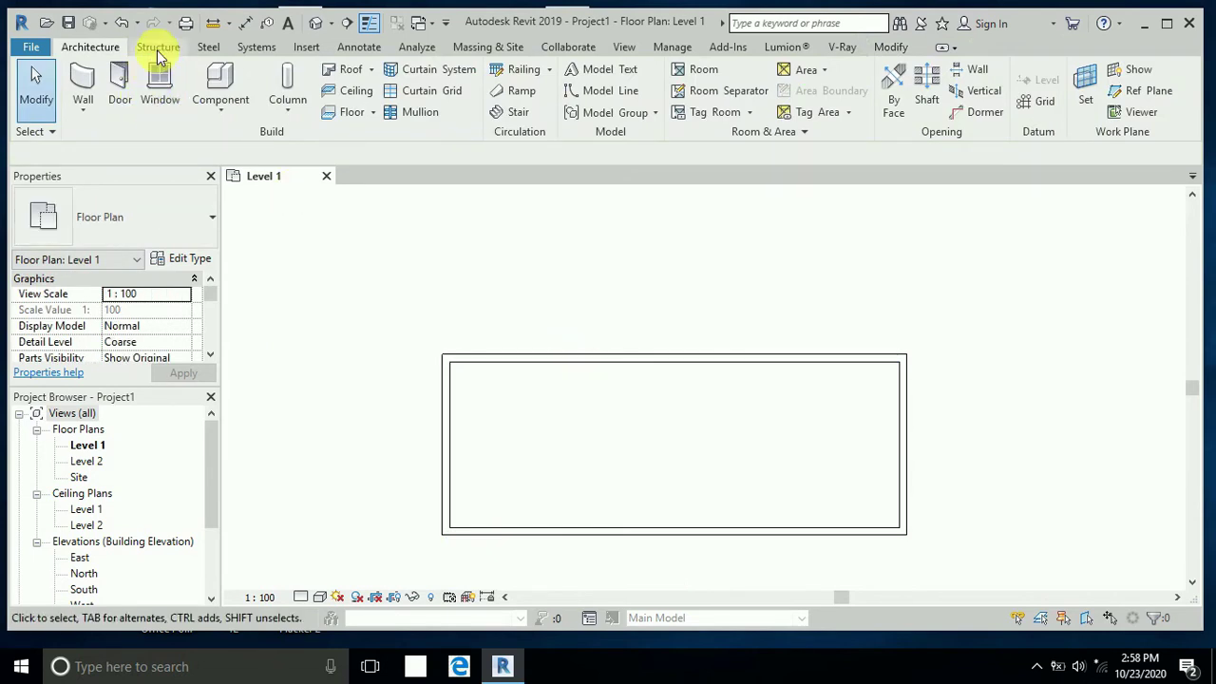
Step: Place three M_Single-Flush 0915 x 2134mm doors in the upper wall, about 1.5, 4.5 and 9.2 m from its left end
{"action": "left_click", "coordinate": [120, 82]}
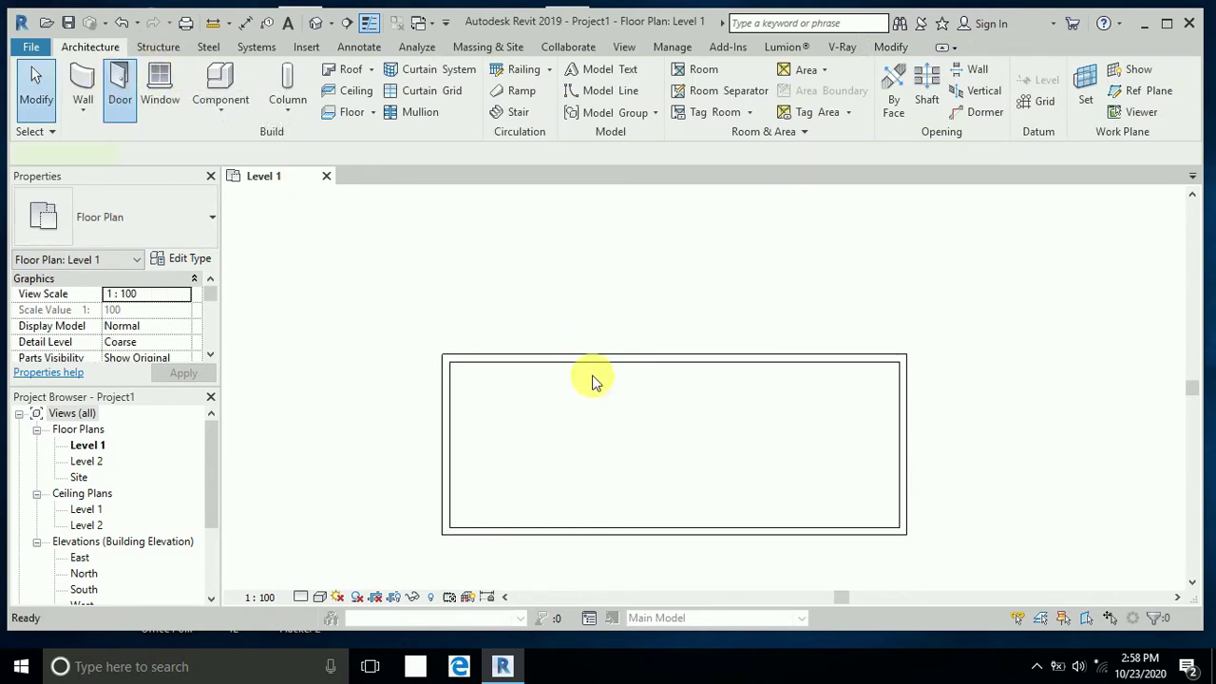
{"action": "left_click", "coordinate": [511, 375]}
{"action": "left_click", "coordinate": [616, 375]}
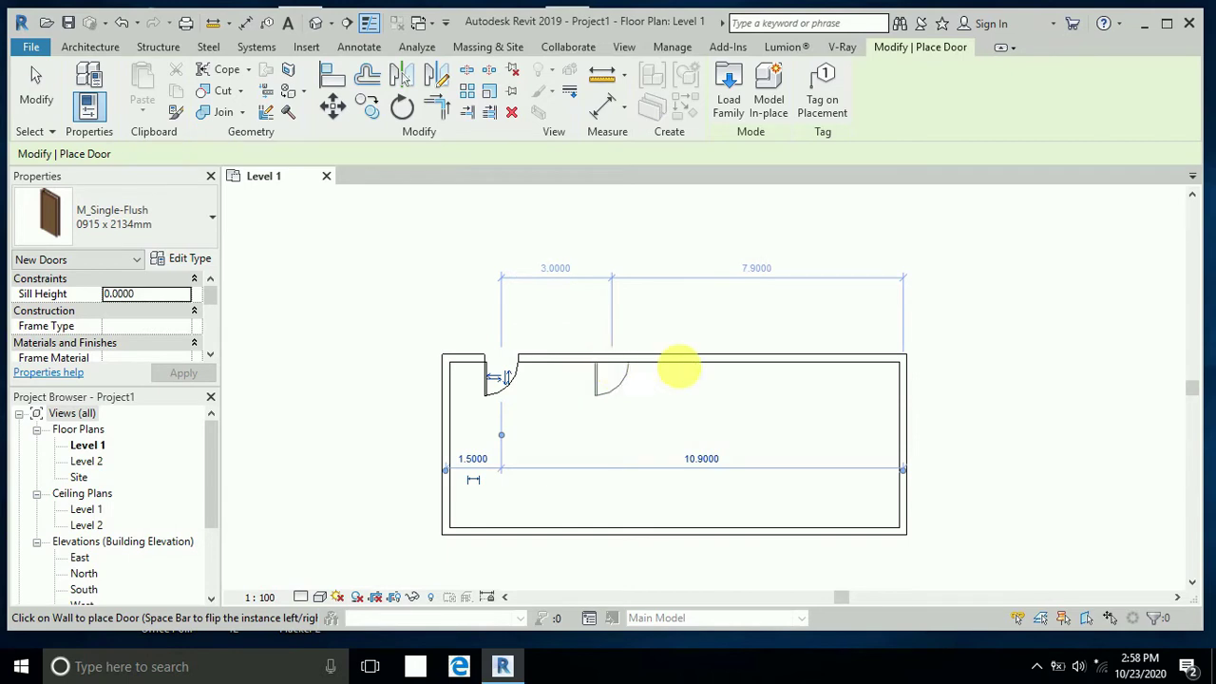
{"action": "left_click", "coordinate": [795, 375]}
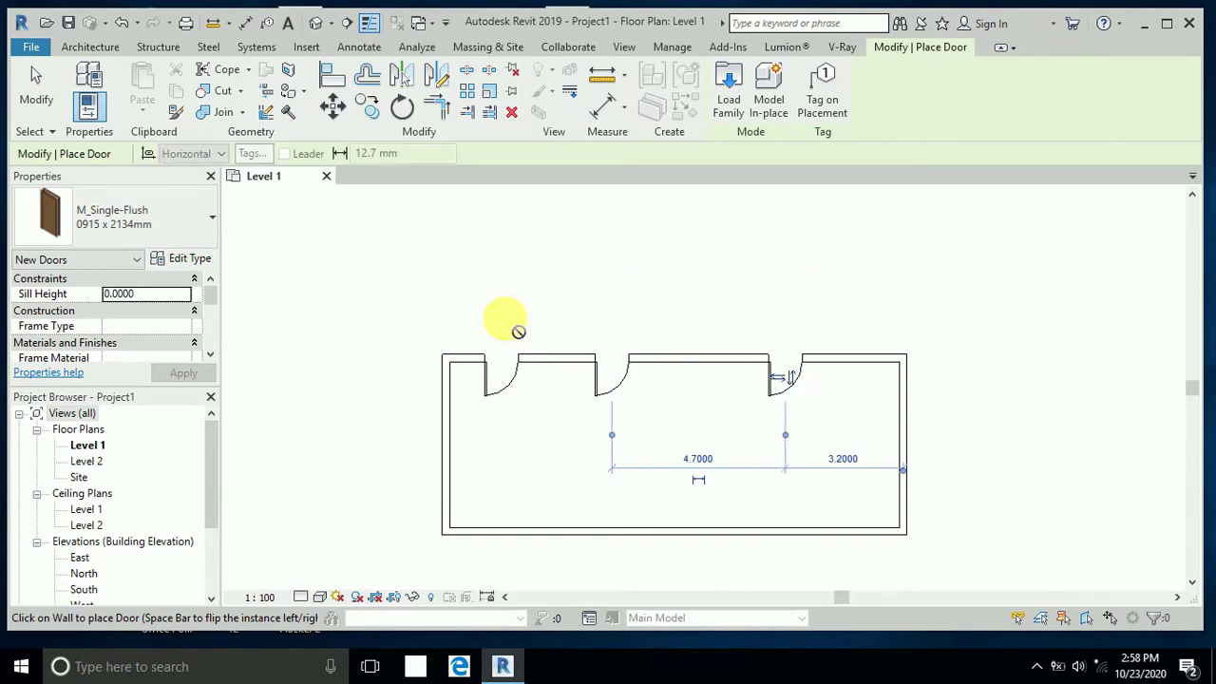
Step: Place two M_Fixed 0406 x 0610mm windows in the upper wall, one on each side of the rightmost door
{"action": "left_click", "coordinate": [86, 47]}
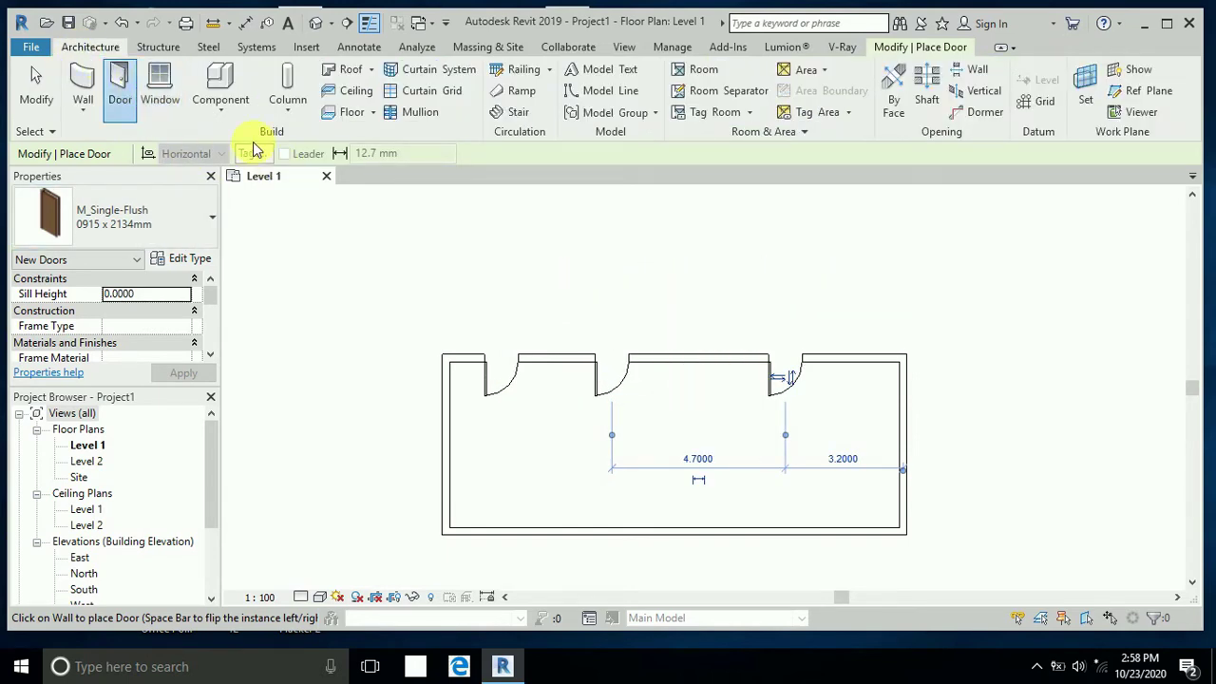
{"action": "left_click", "coordinate": [157, 95]}
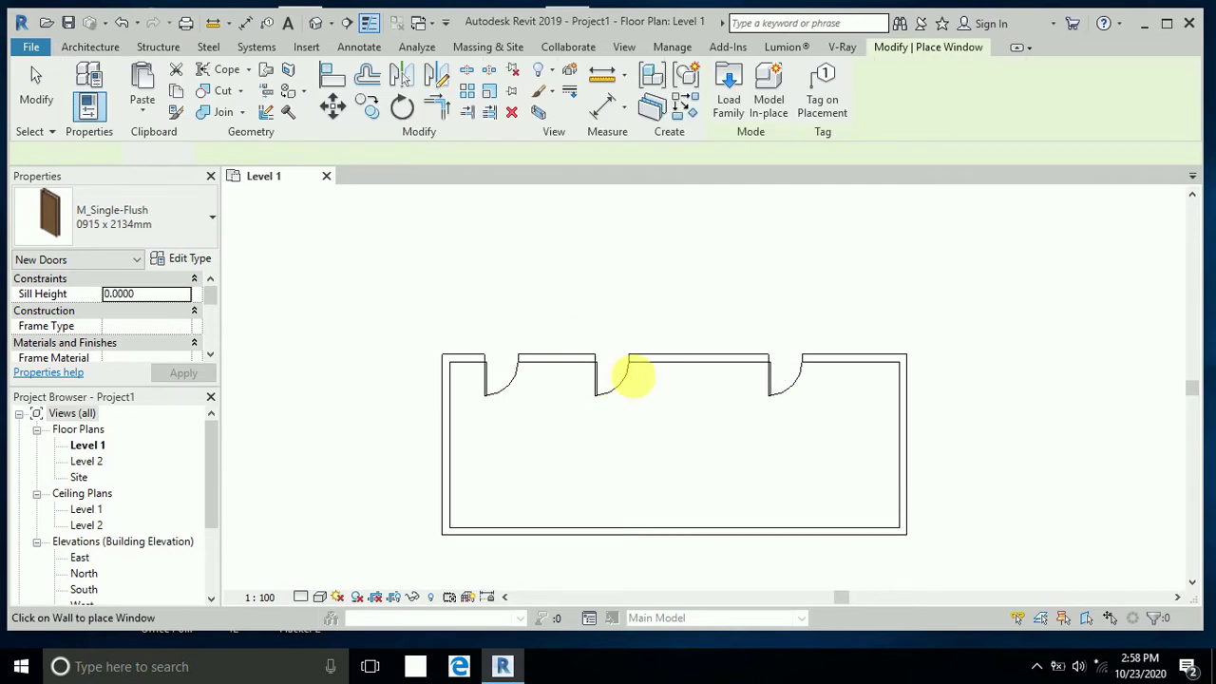
{"action": "left_click", "coordinate": [685, 368]}
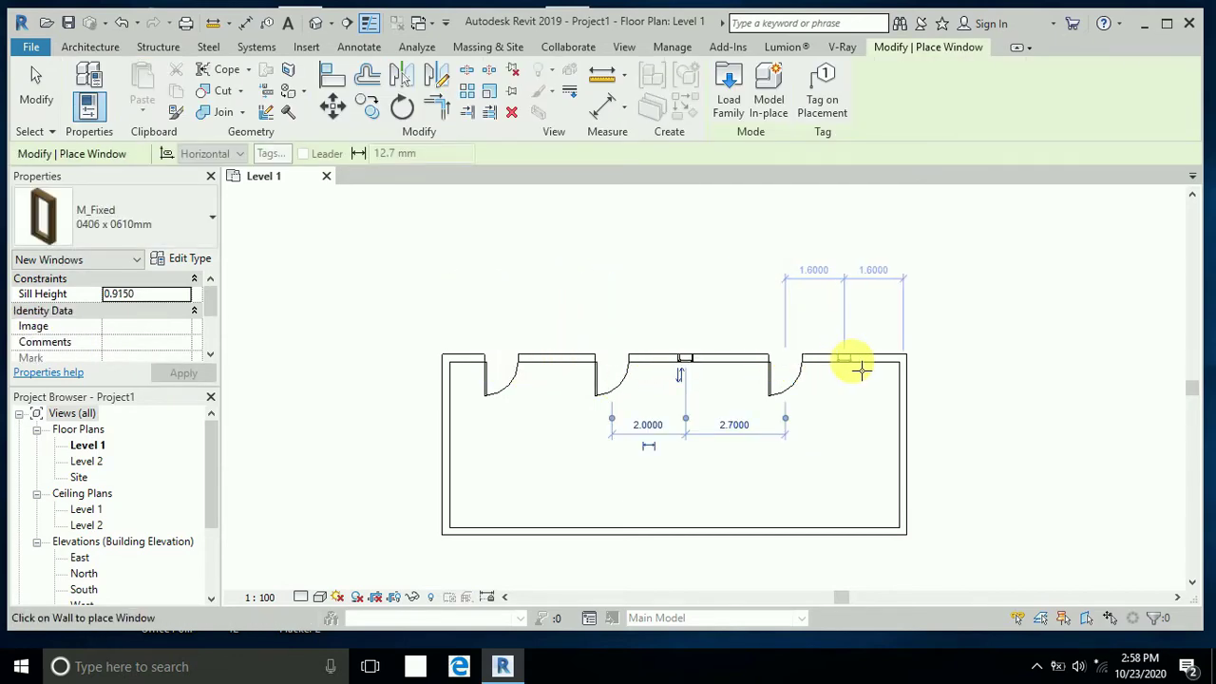
{"action": "left_click", "coordinate": [851, 364]}
{"action": "left_click", "coordinate": [38, 93]}
{"action": "scroll", "coordinate": [700, 429], "scroll_direction": "up", "scroll_amount": 1}
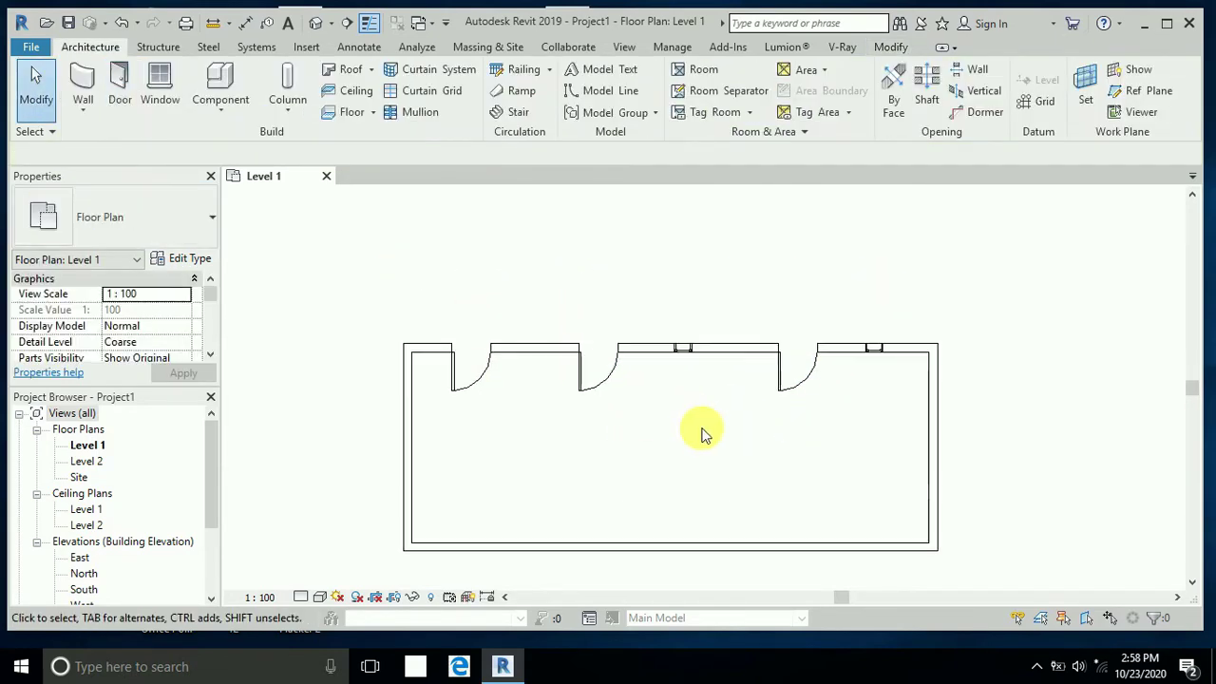
{"action": "middle_click_drag", "start_coordinate": [700, 428], "coordinate": [663, 421]}
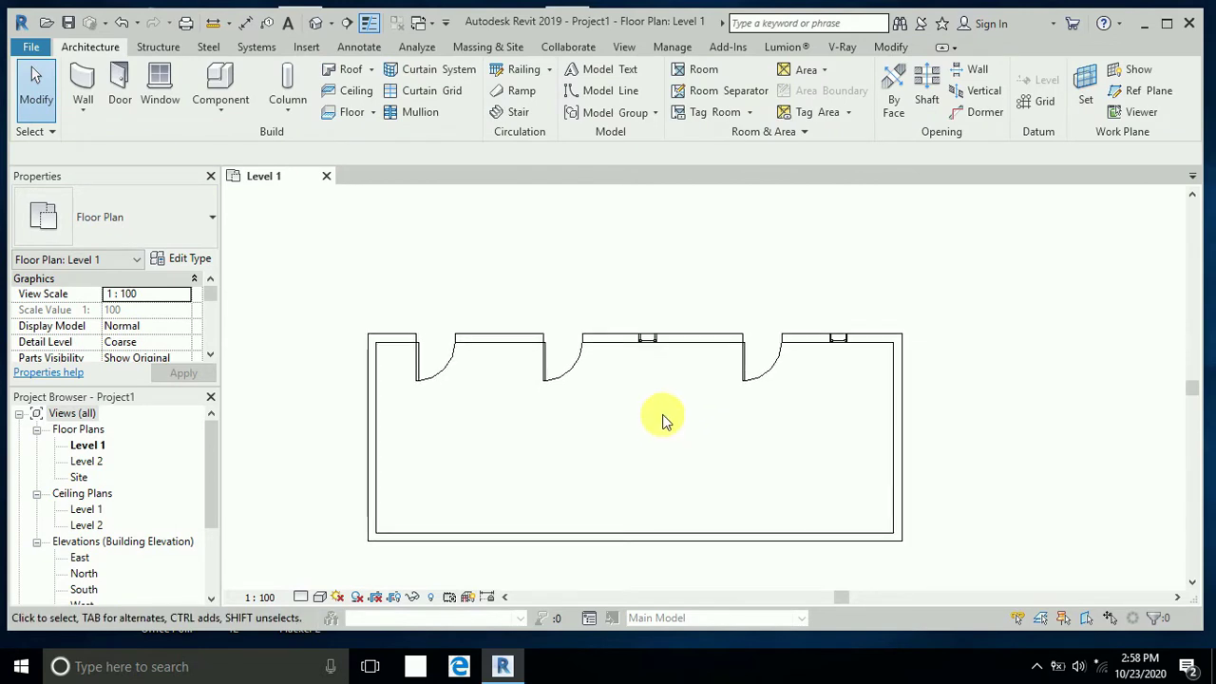
{"action": "middle_click_drag", "start_coordinate": [663, 421], "coordinate": [676, 411]}
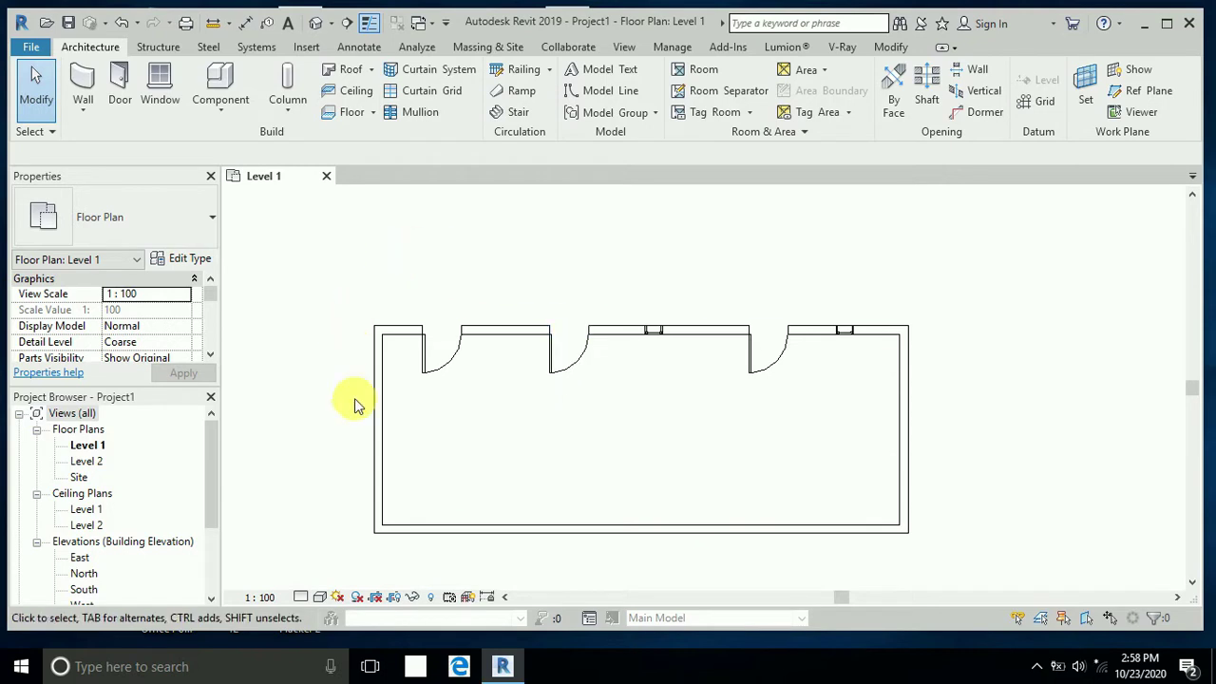
{"action": "middle_click_drag", "start_coordinate": [573, 465], "coordinate": [573, 446]}
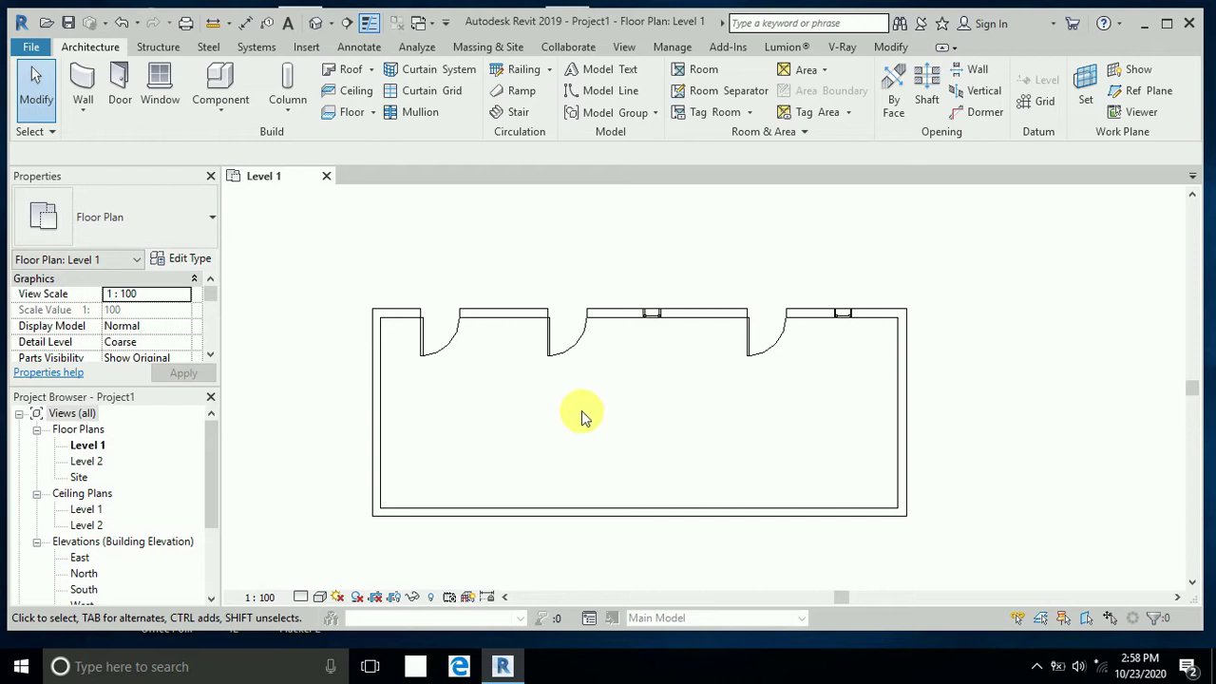
{"action": "middle_click_drag", "start_coordinate": [582, 415], "coordinate": [579, 413]}
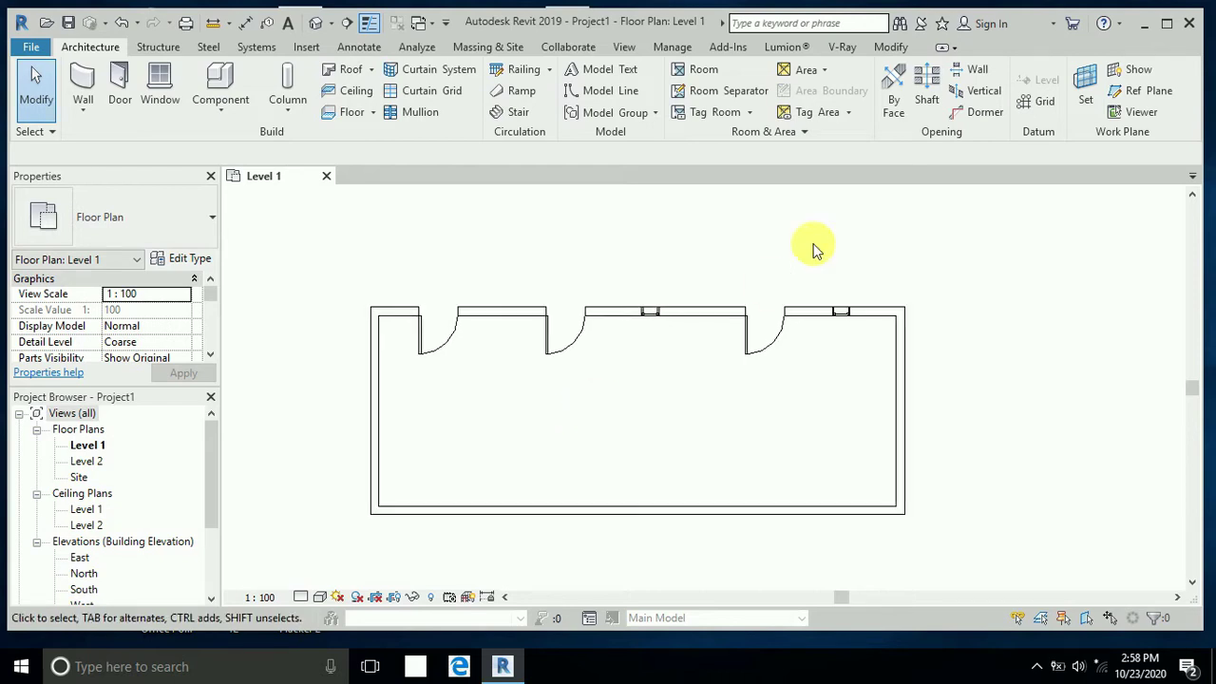
{"action": "middle_click_drag", "start_coordinate": [683, 276], "coordinate": [683, 283]}
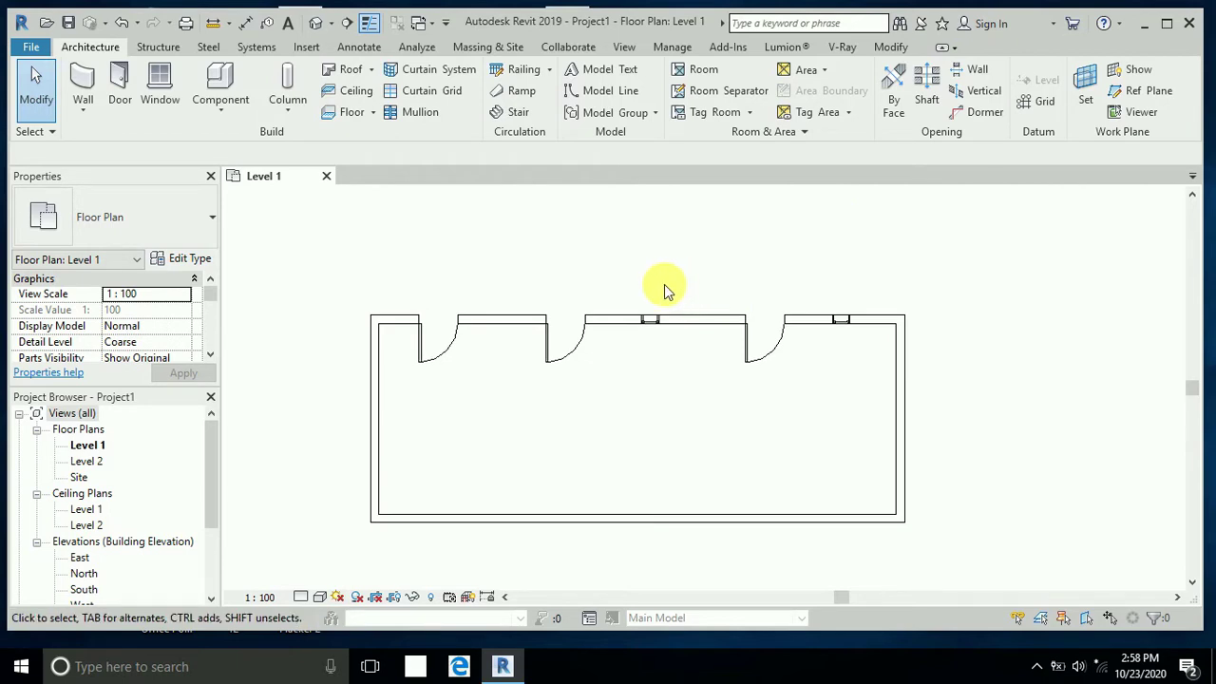
{"action": "middle_click_drag", "start_coordinate": [646, 291], "coordinate": [648, 294]}
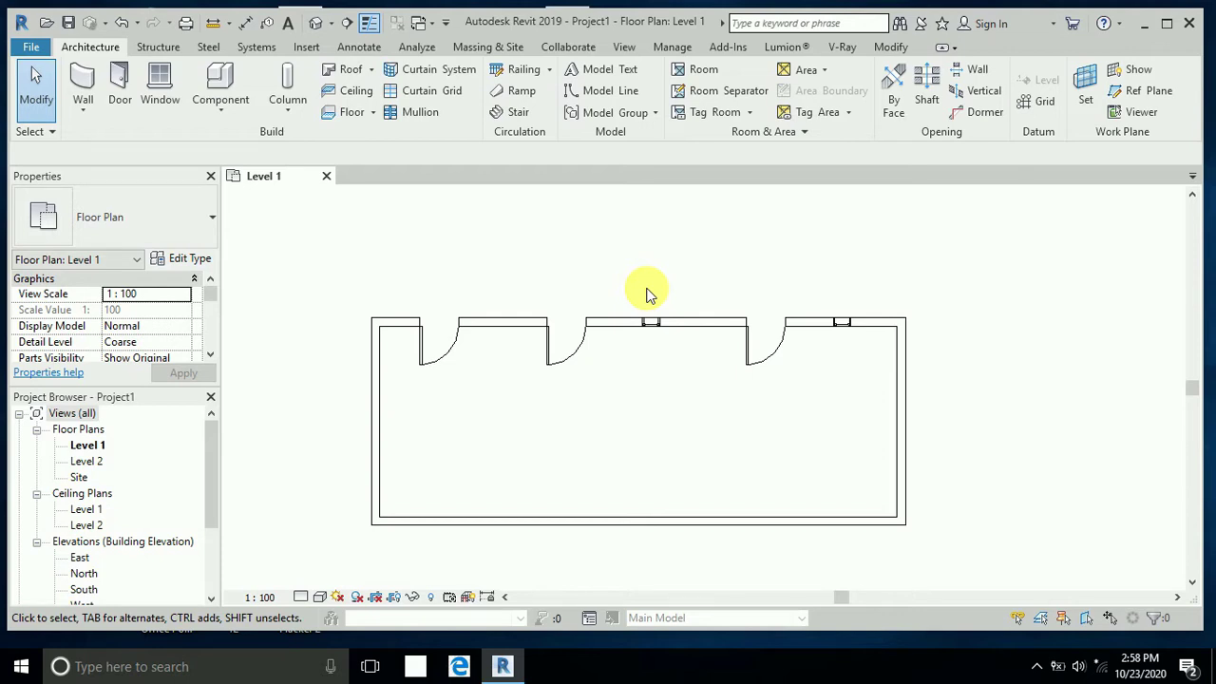
{"action": "middle_click_drag", "start_coordinate": [646, 294], "coordinate": [619, 289]}
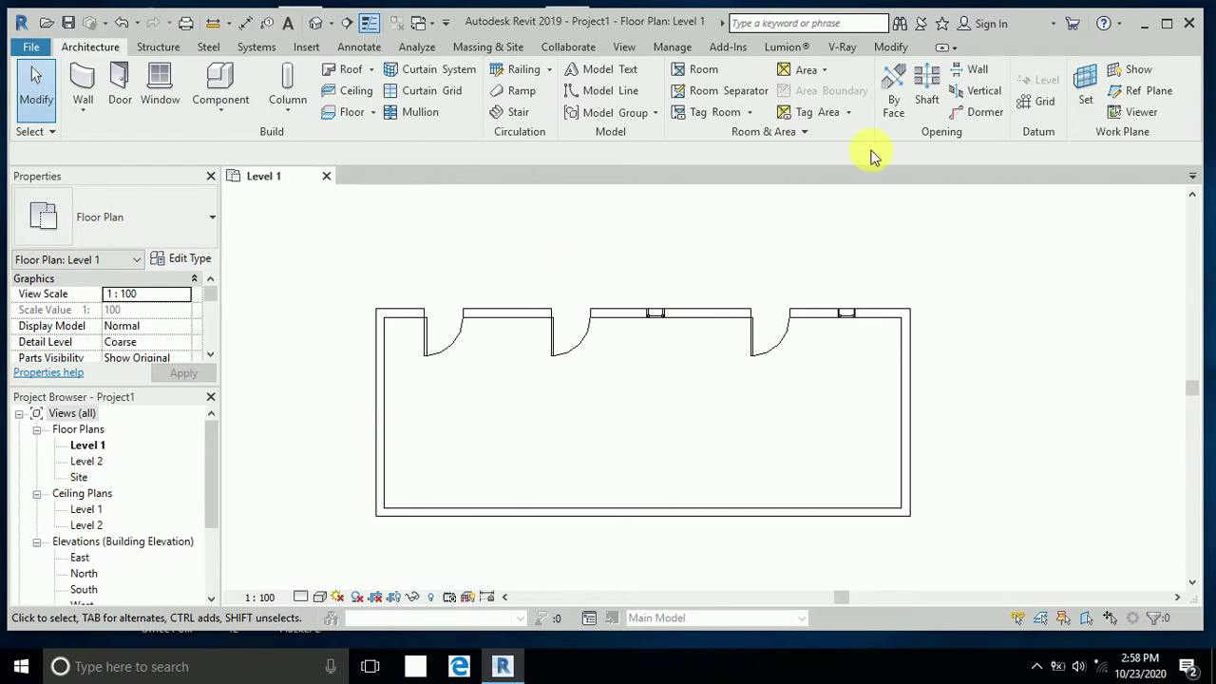
Step: Start an aligned dimension and review its wall reference options and its Individual References and Entire Walls pick modes
{"action": "left_click", "coordinate": [368, 47]}
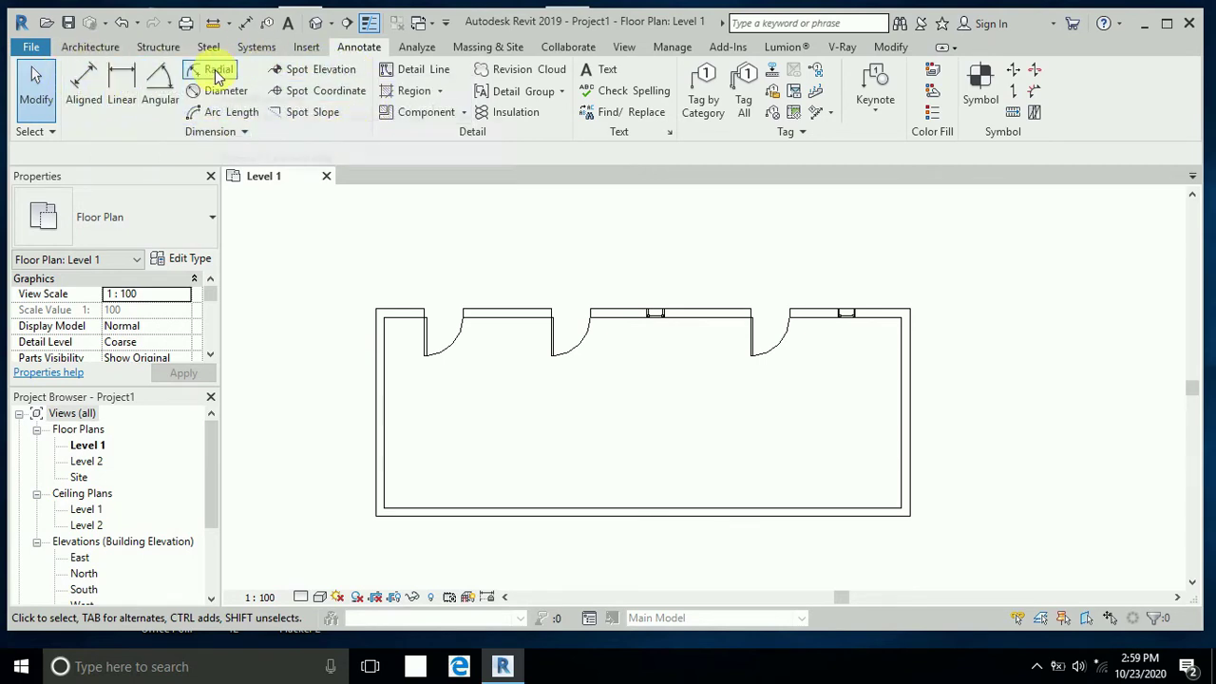
{"action": "left_click", "coordinate": [884, 47]}
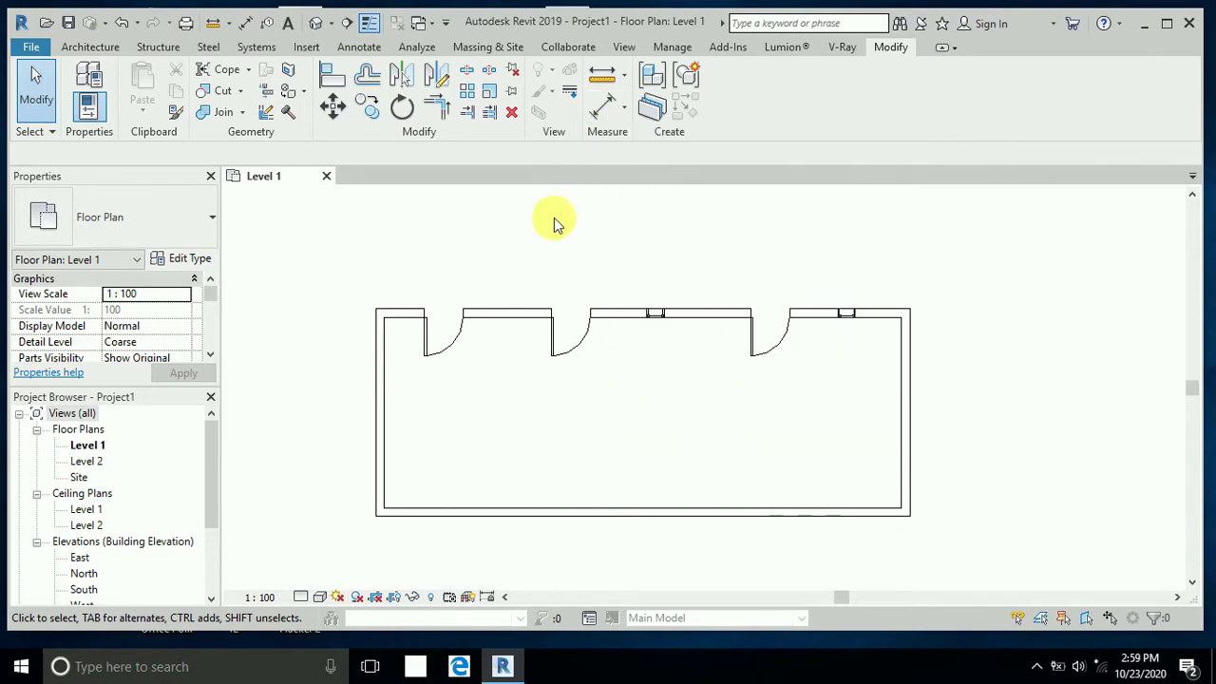
{"action": "middle_click_drag", "start_coordinate": [512, 297], "coordinate": [502, 287]}
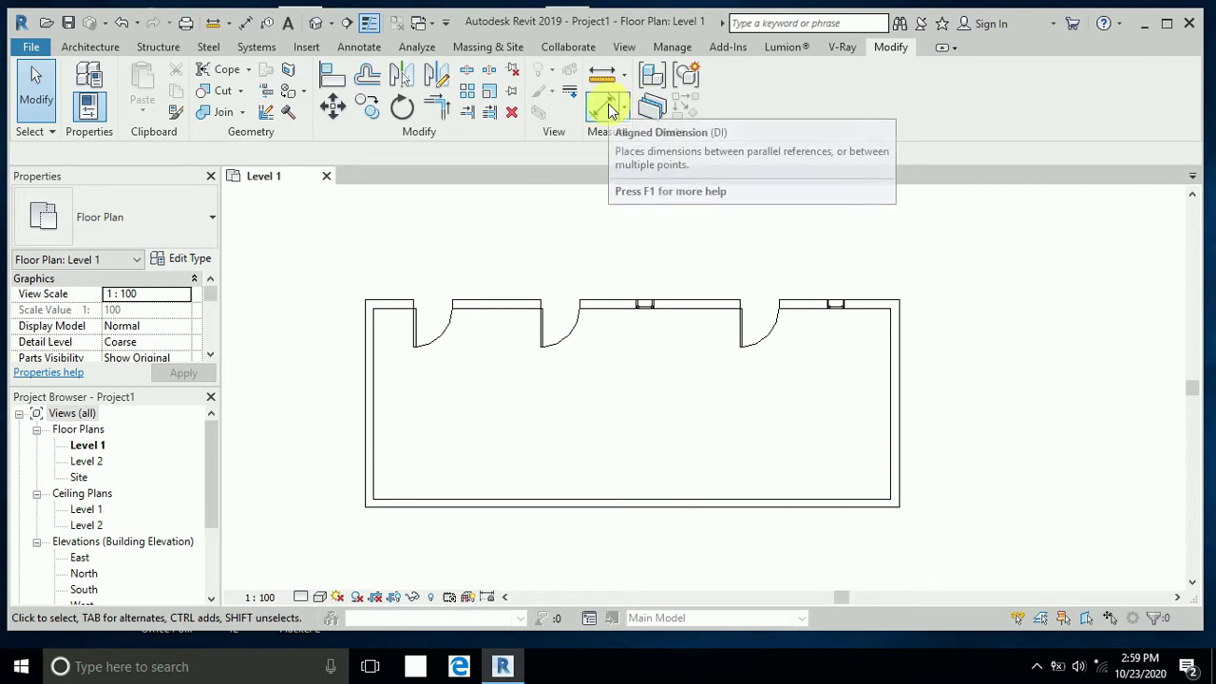
{"action": "left_click", "coordinate": [608, 108]}
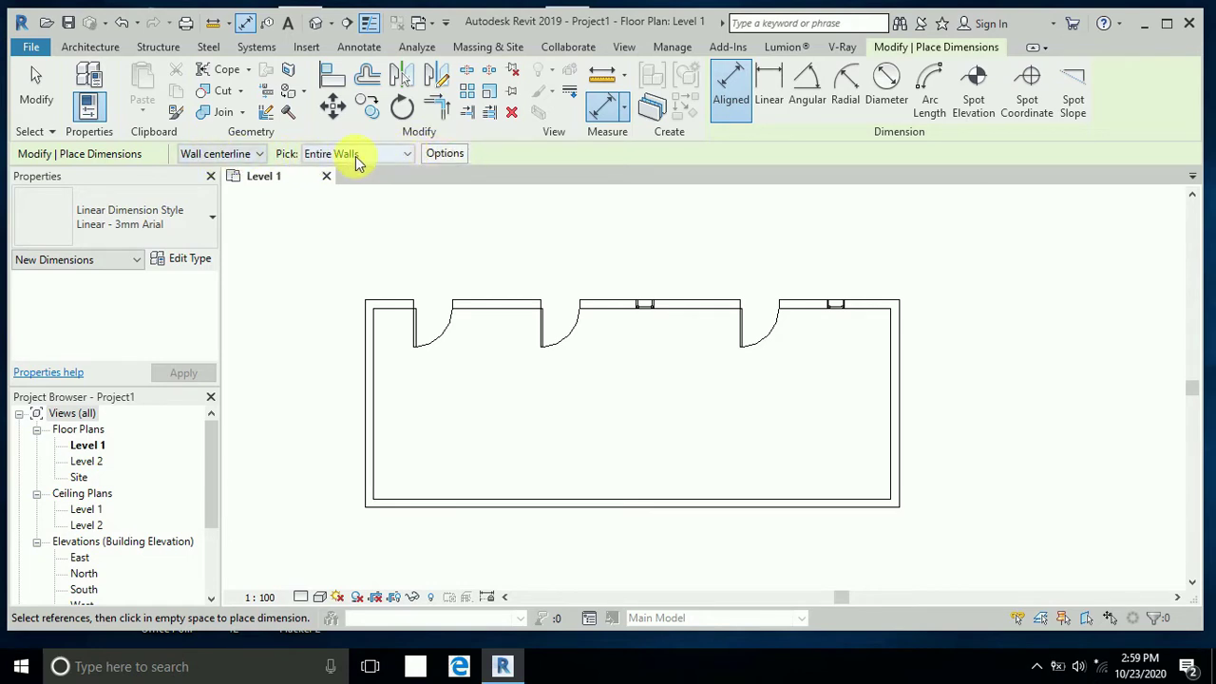
{"action": "left_click", "coordinate": [407, 157]}
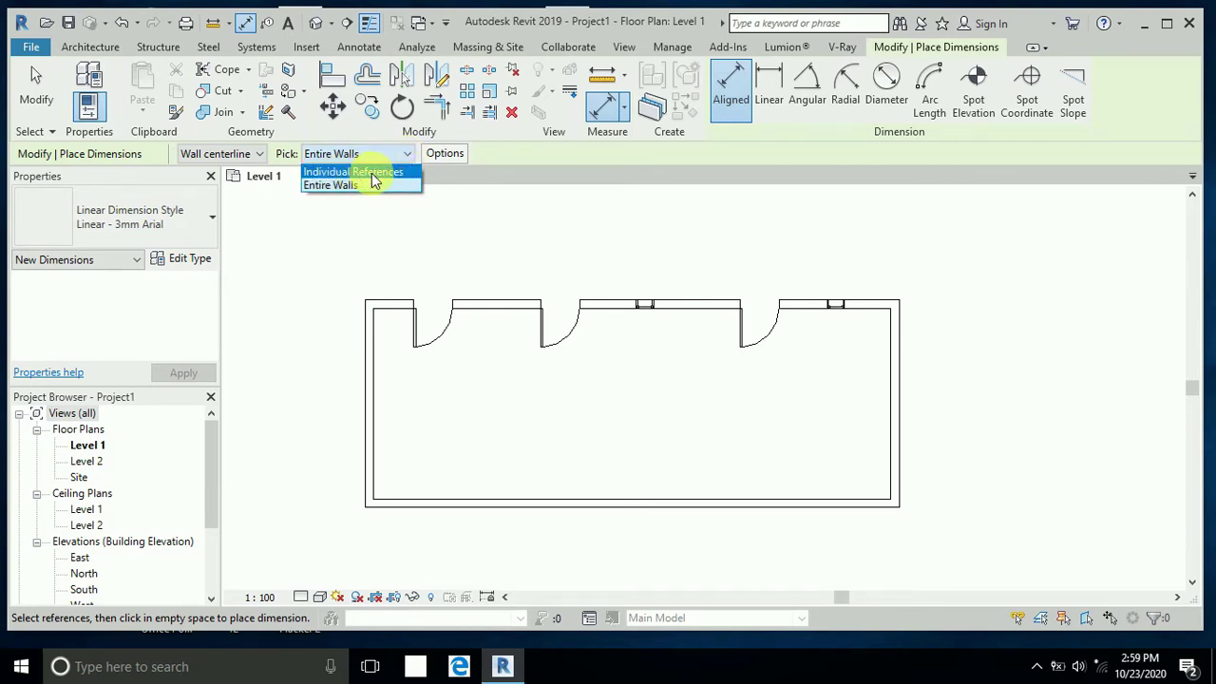
{"action": "left_click", "coordinate": [375, 172]}
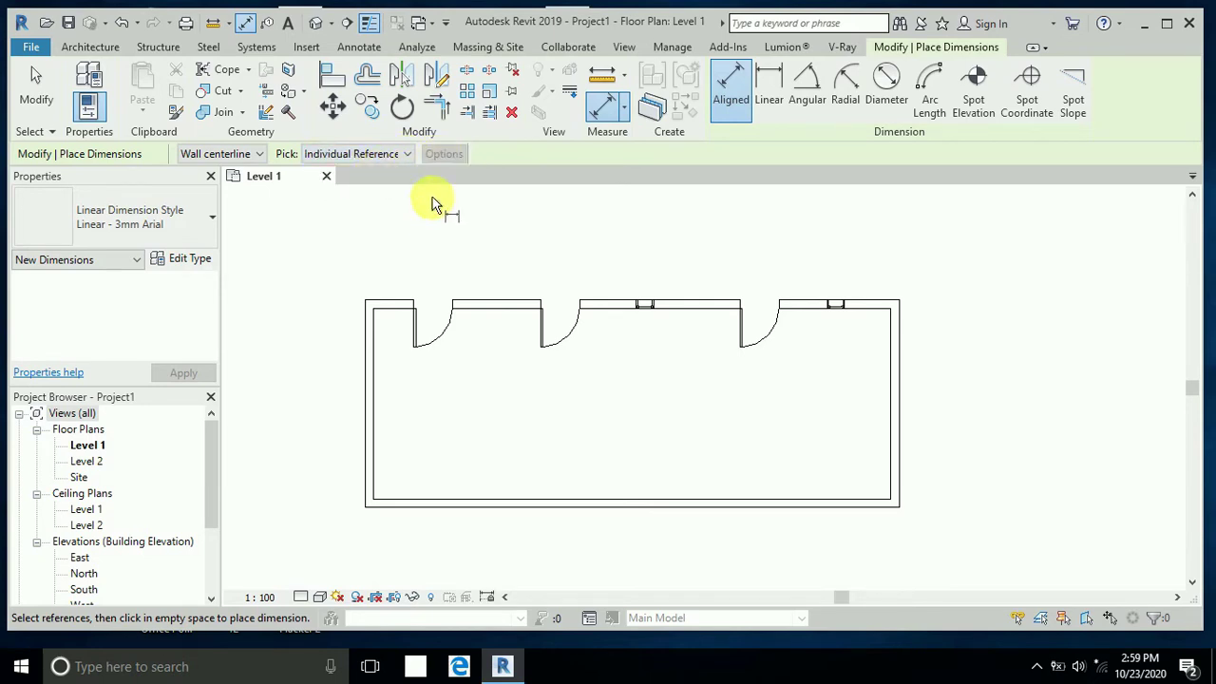
{"action": "left_click", "coordinate": [406, 156]}
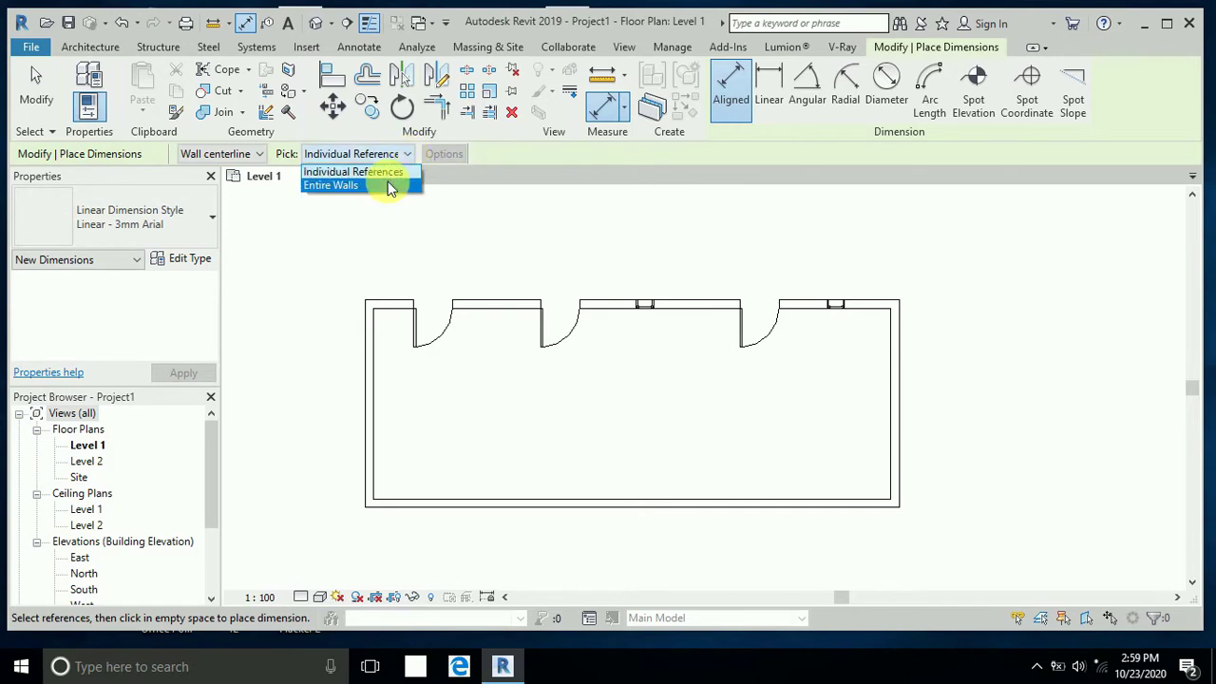
{"action": "left_click", "coordinate": [388, 186]}
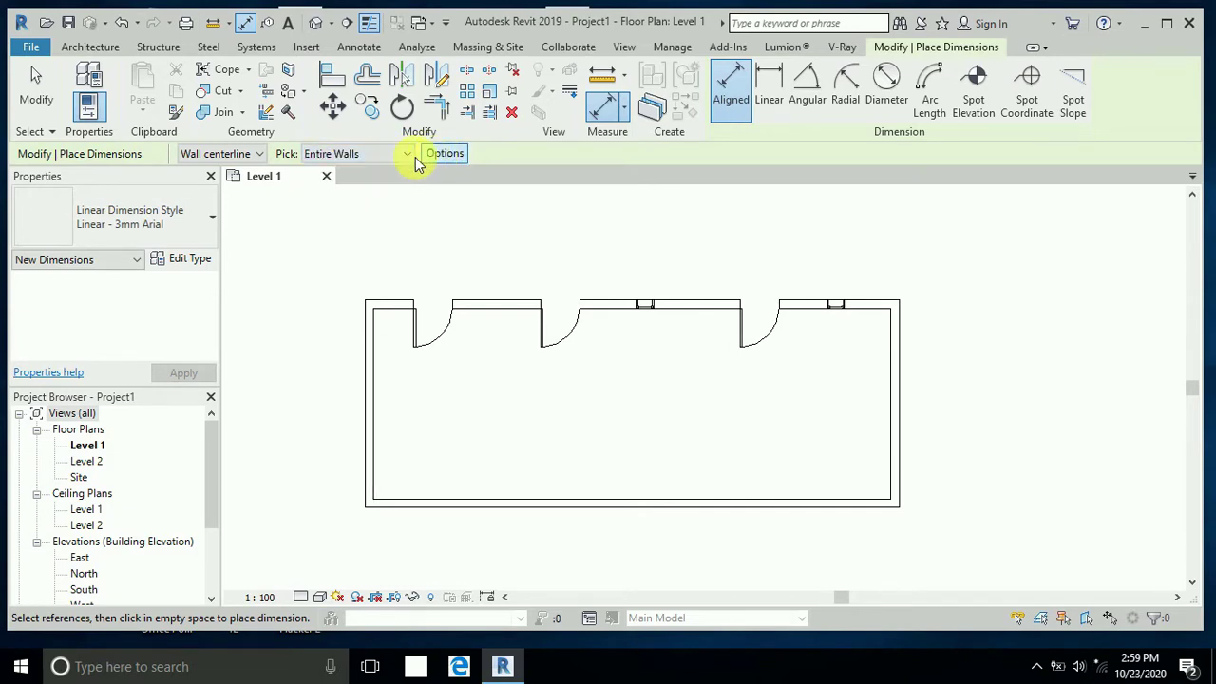
{"action": "left_click", "coordinate": [259, 157]}
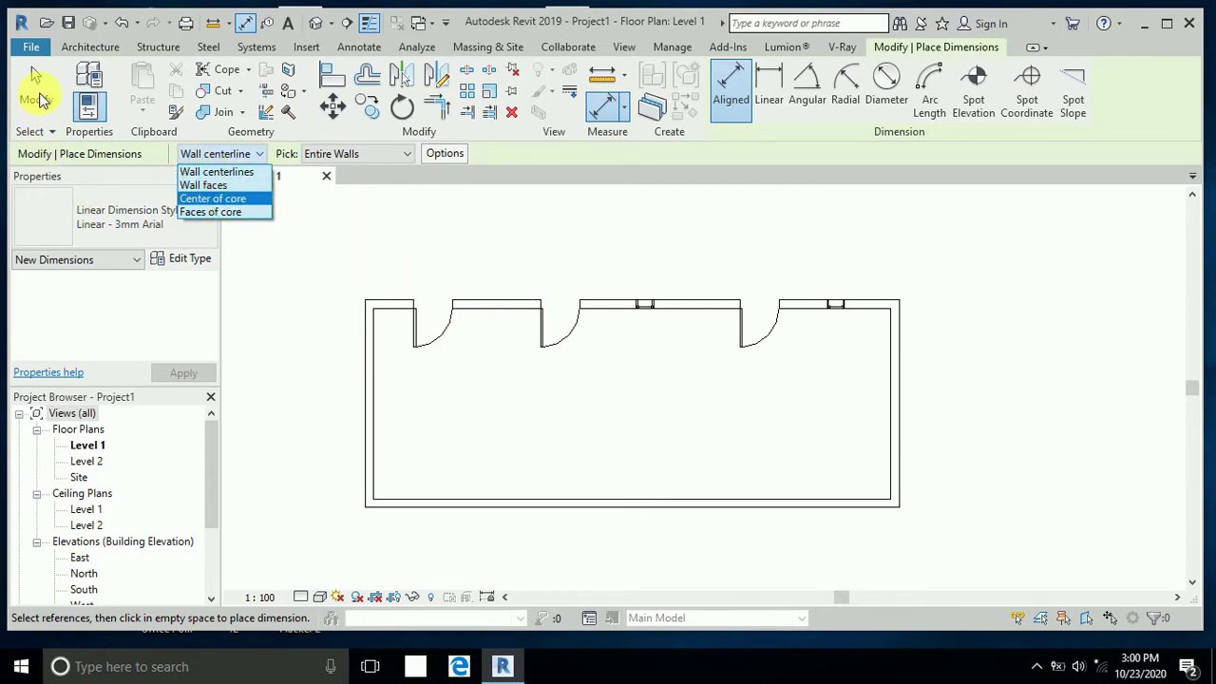
{"action": "left_click", "coordinate": [611, 109]}
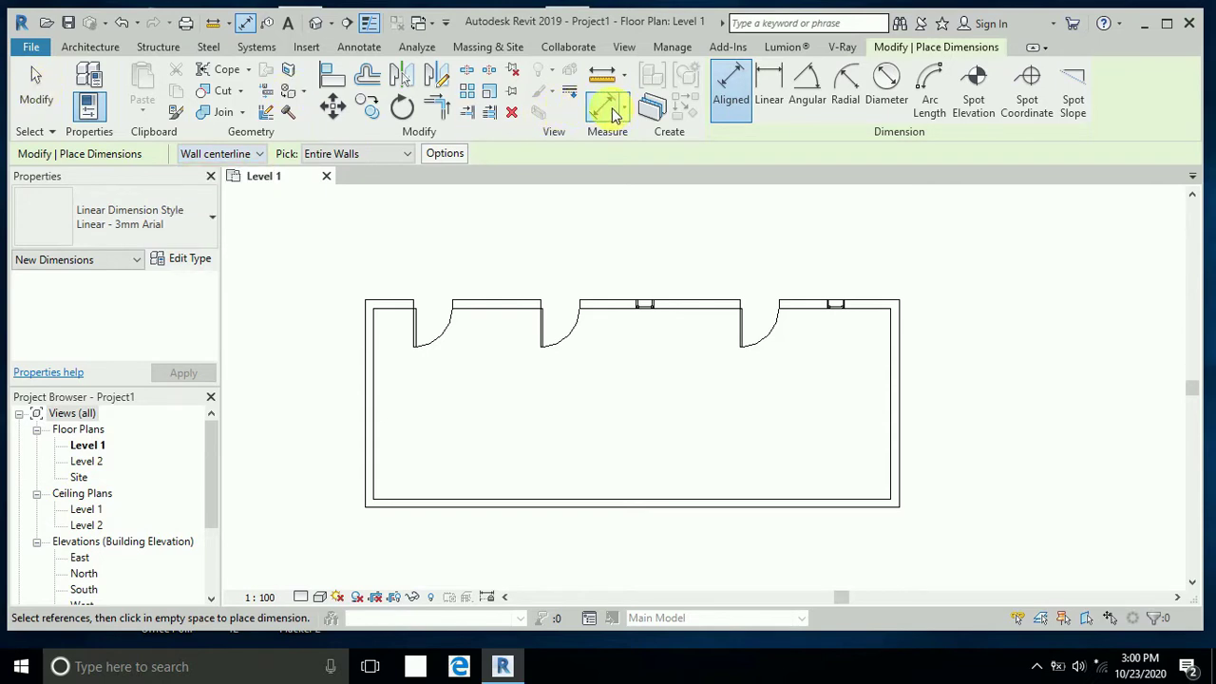
{"action": "left_click", "coordinate": [406, 158]}
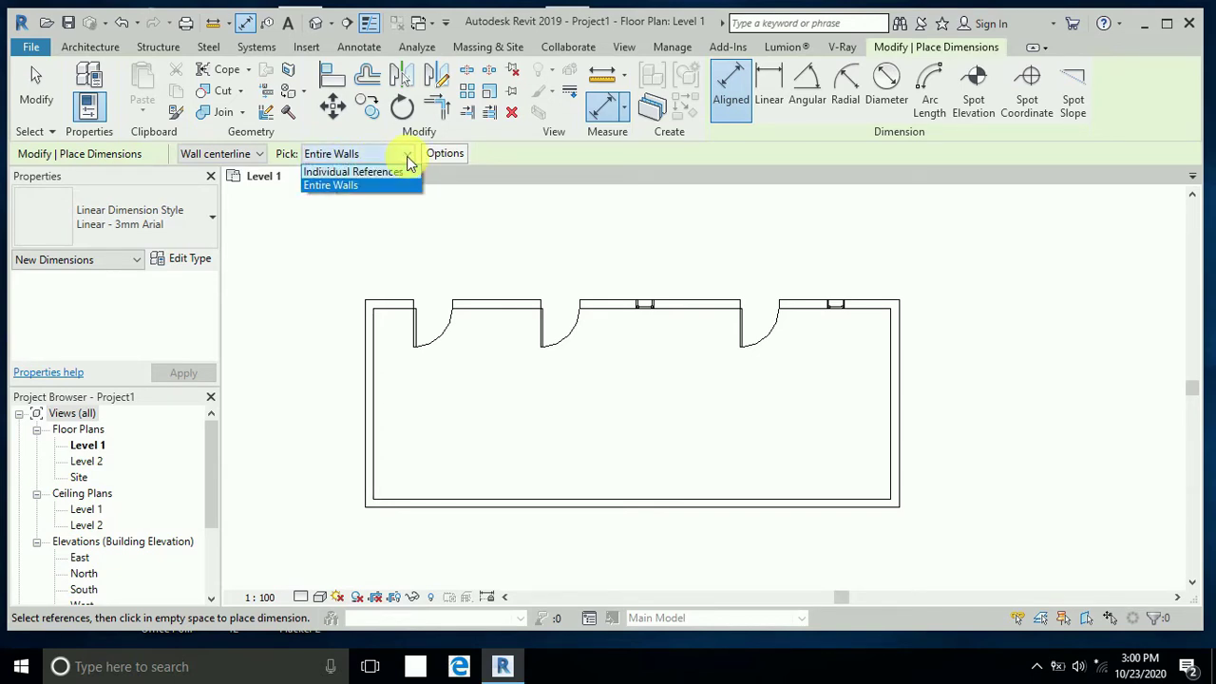
{"action": "left_click", "coordinate": [350, 173]}
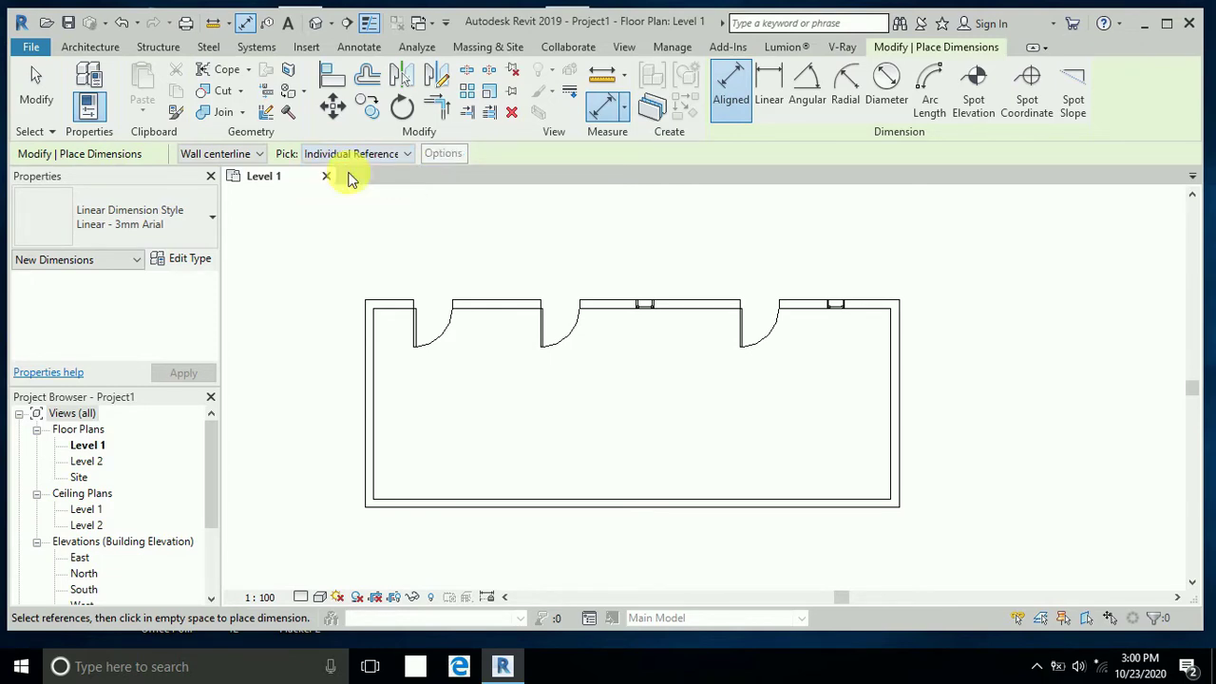
{"action": "left_click", "coordinate": [409, 157]}
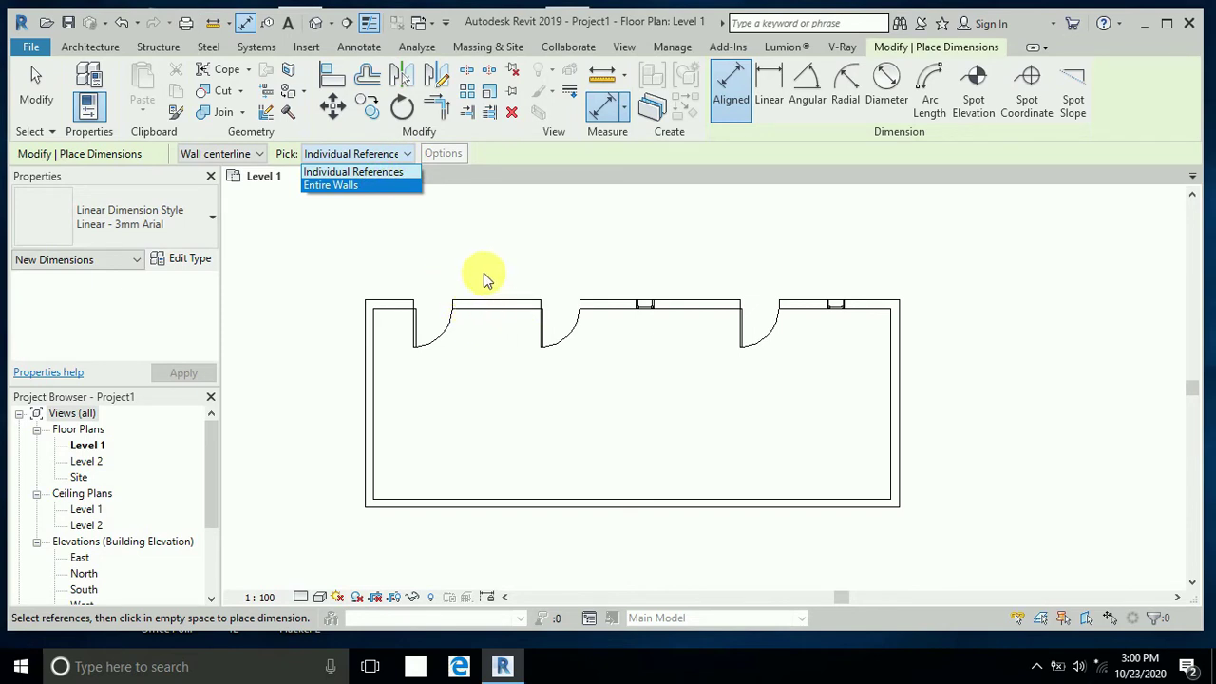
{"action": "left_click", "coordinate": [378, 186]}
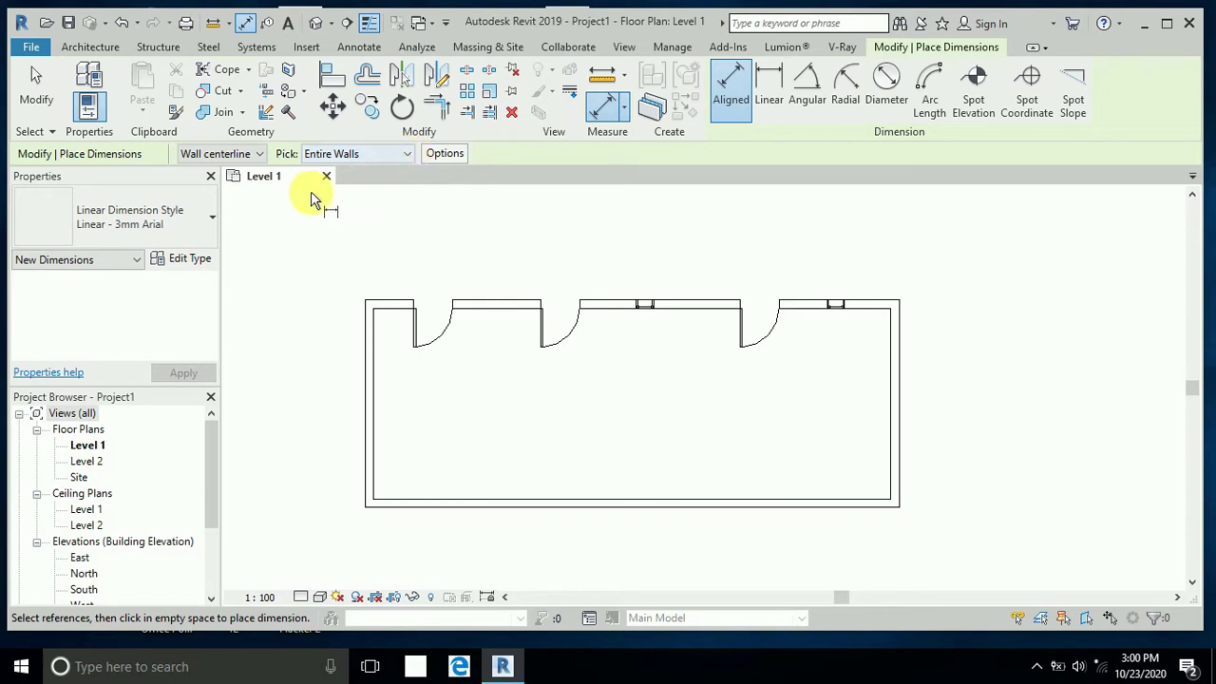
Step: Add an overall aligned dimension above the upper wall, using Wall faces as the reference and Entire Walls picking
{"action": "left_click", "coordinate": [259, 154]}
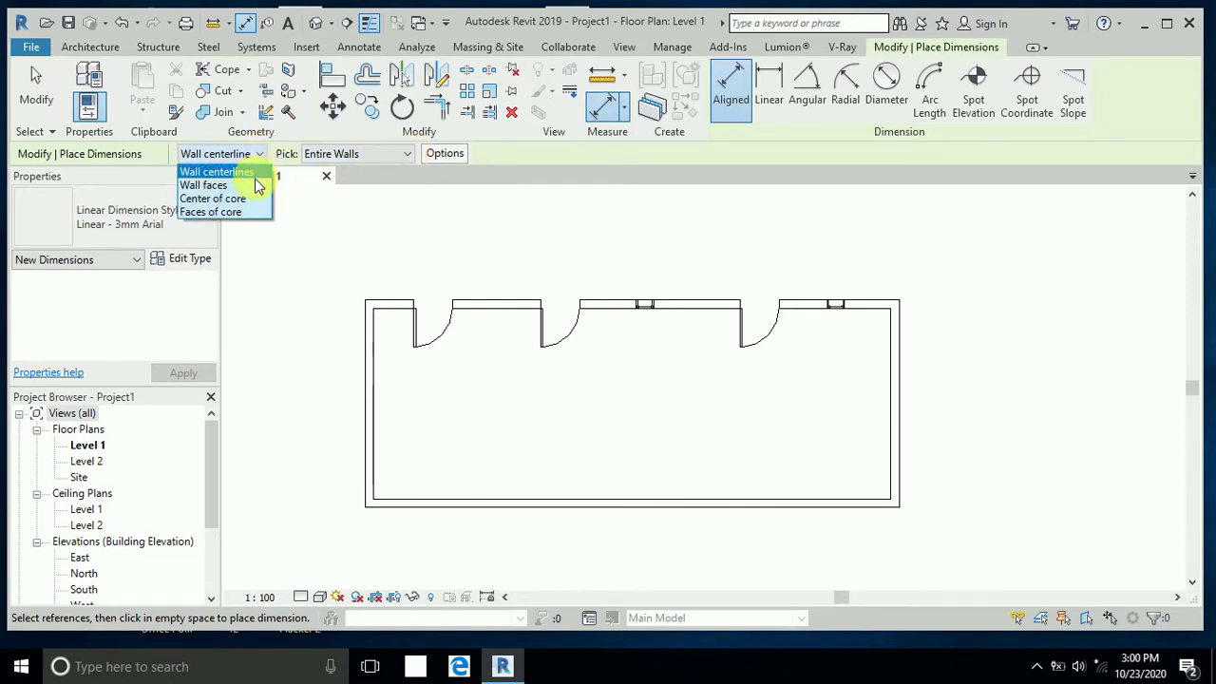
{"action": "left_click", "coordinate": [255, 187]}
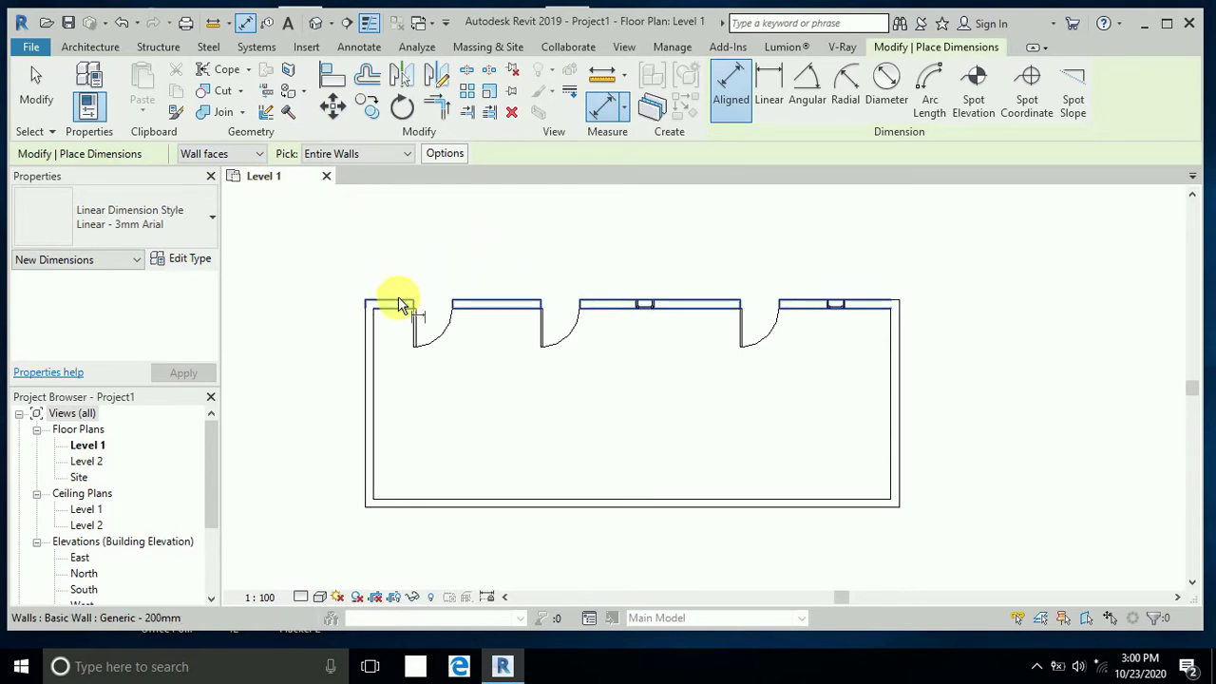
{"action": "left_click", "coordinate": [497, 304]}
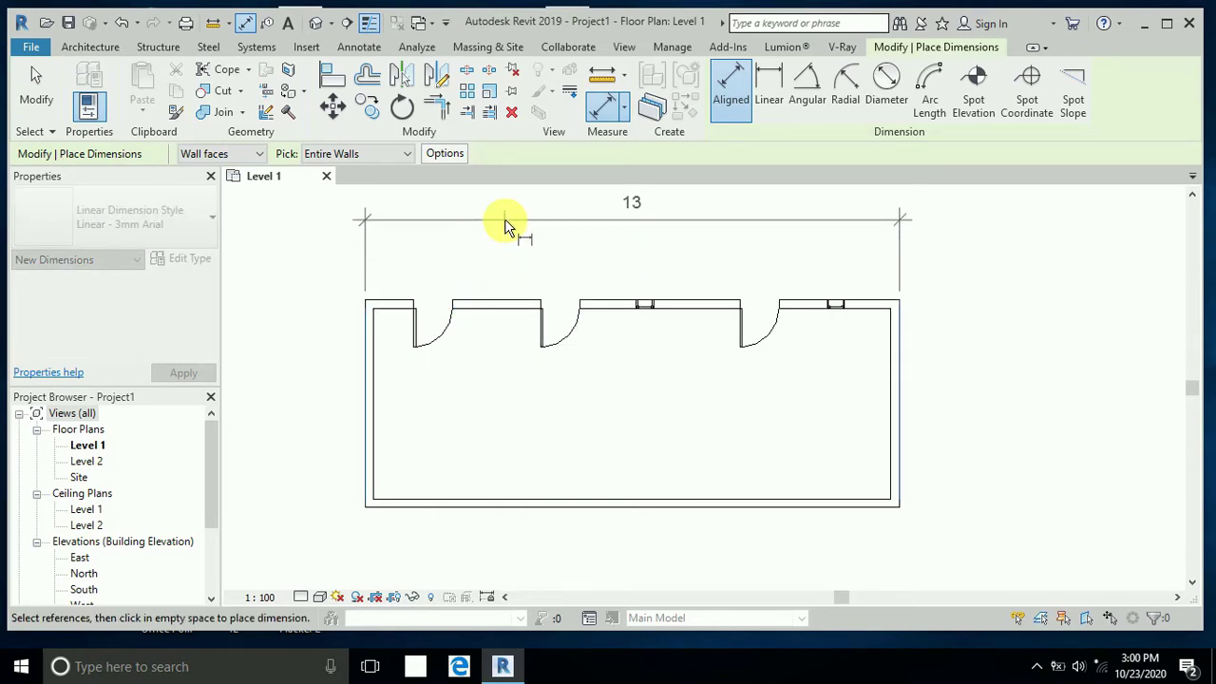
{"action": "middle_click_drag", "start_coordinate": [504, 237], "coordinate": [516, 257]}
{"action": "left_click", "coordinate": [504, 237]}
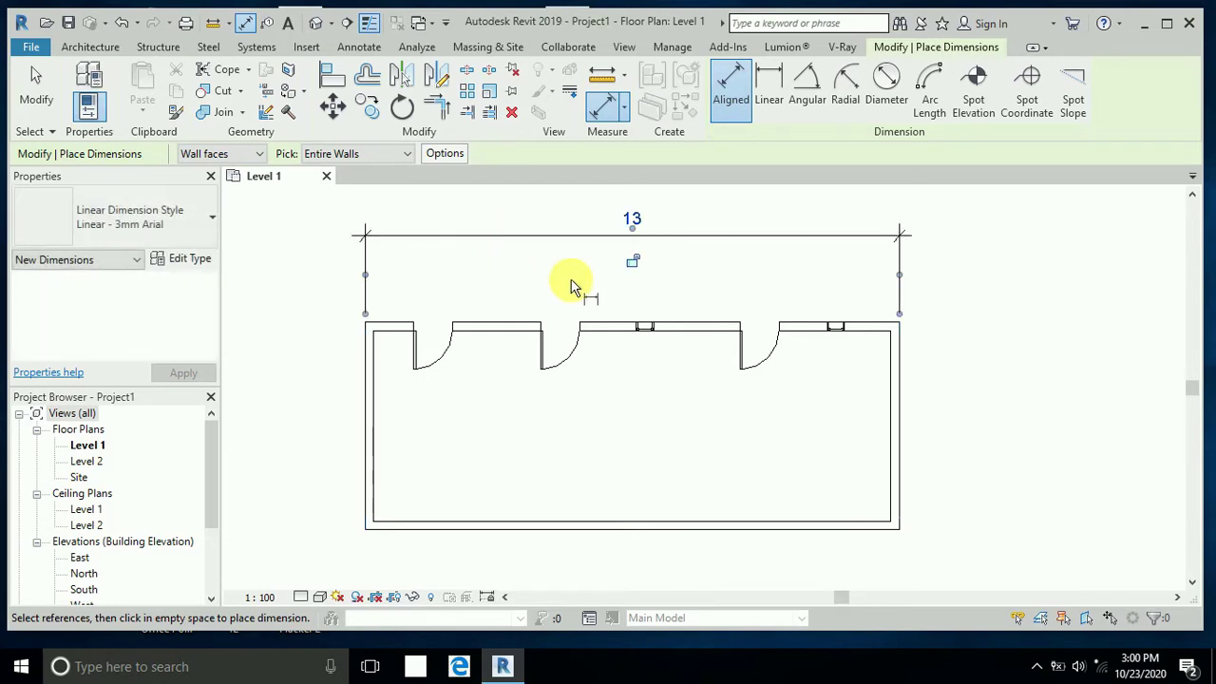
{"action": "left_click", "coordinate": [38, 95]}
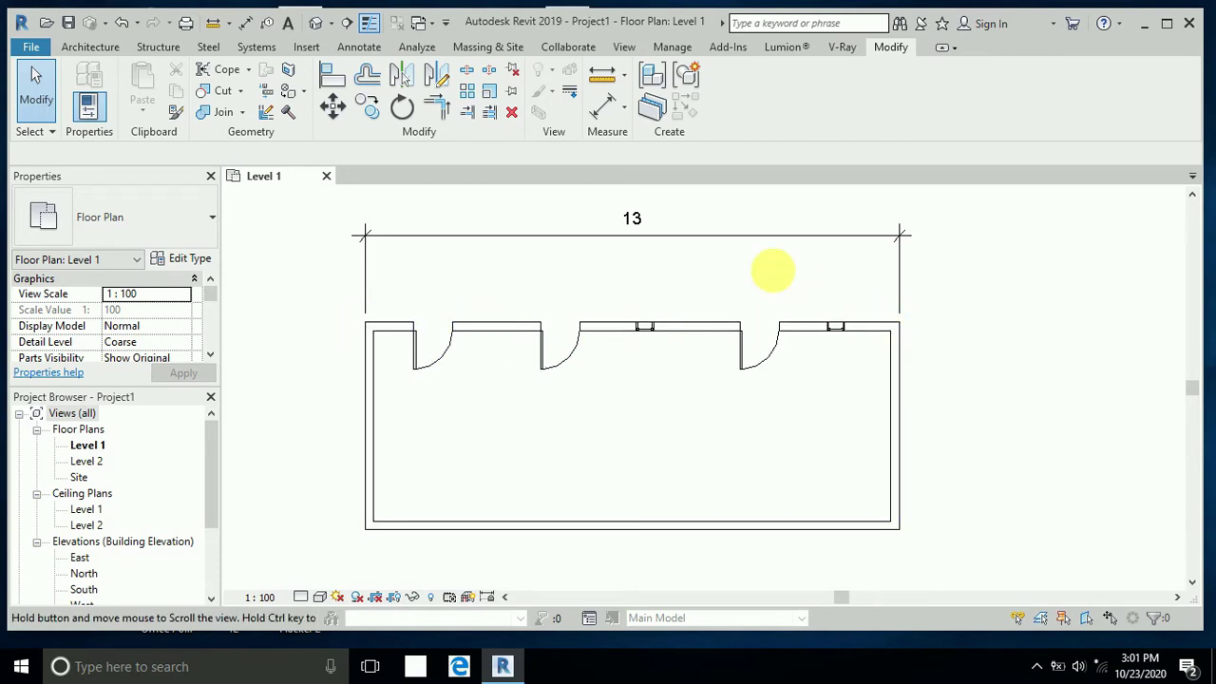
{"action": "middle_click_drag", "start_coordinate": [773, 270], "coordinate": [772, 274]}
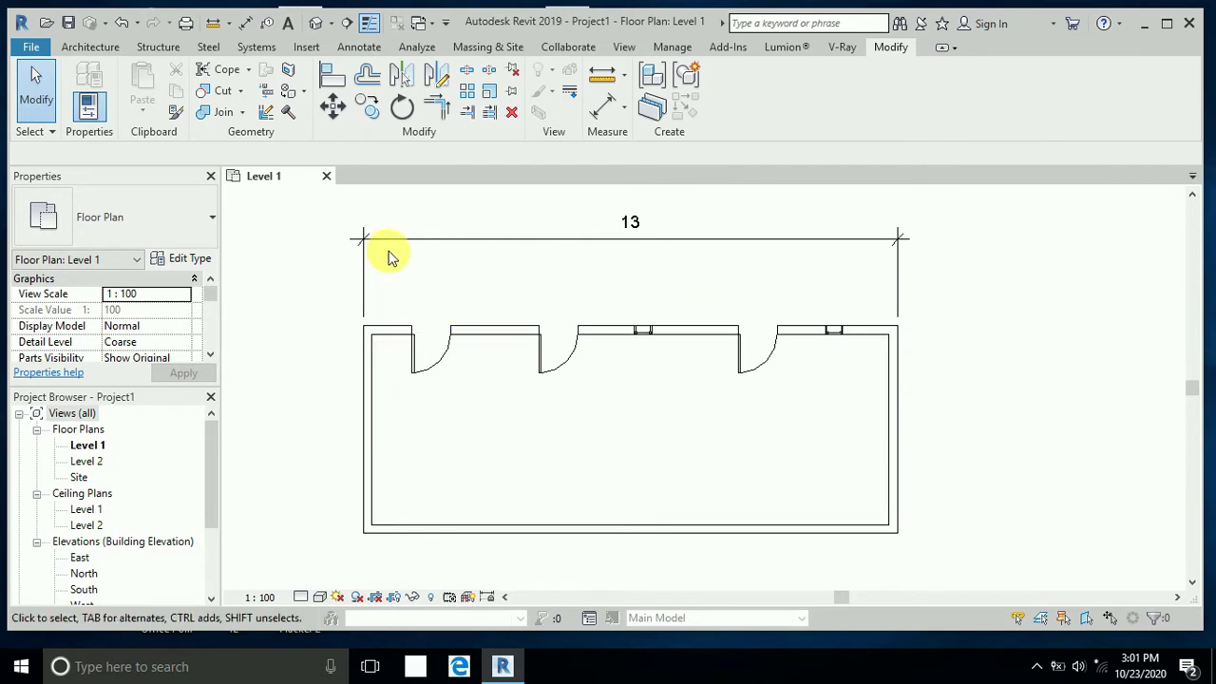
Step: Add a second aligned dimension for the upper wall using Wall centerlines, placed between the wall and the first dimension
{"action": "left_click", "coordinate": [604, 108]}
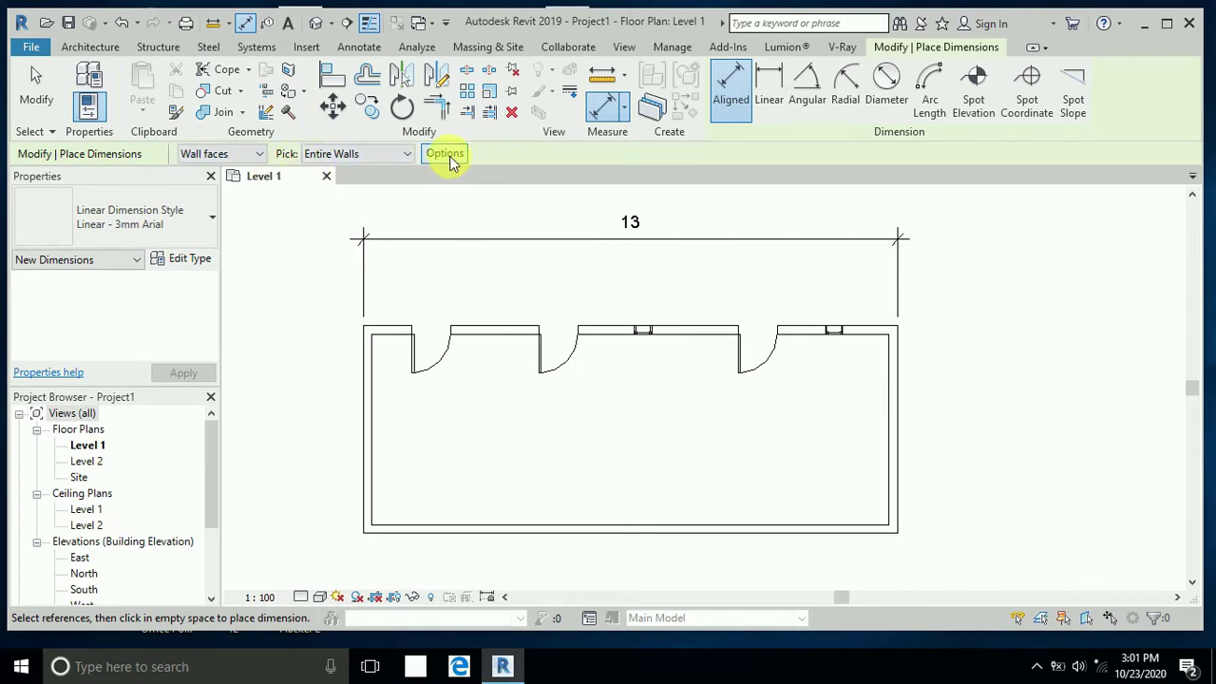
{"action": "left_click", "coordinate": [259, 156]}
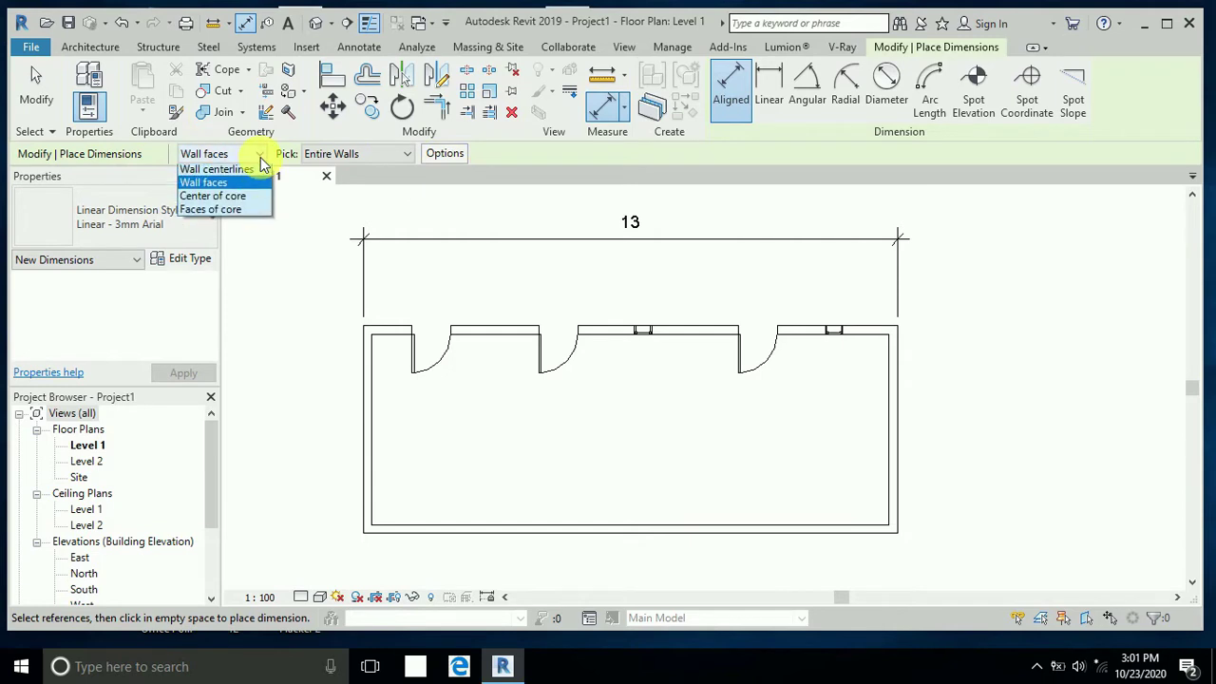
{"action": "left_click", "coordinate": [231, 174]}
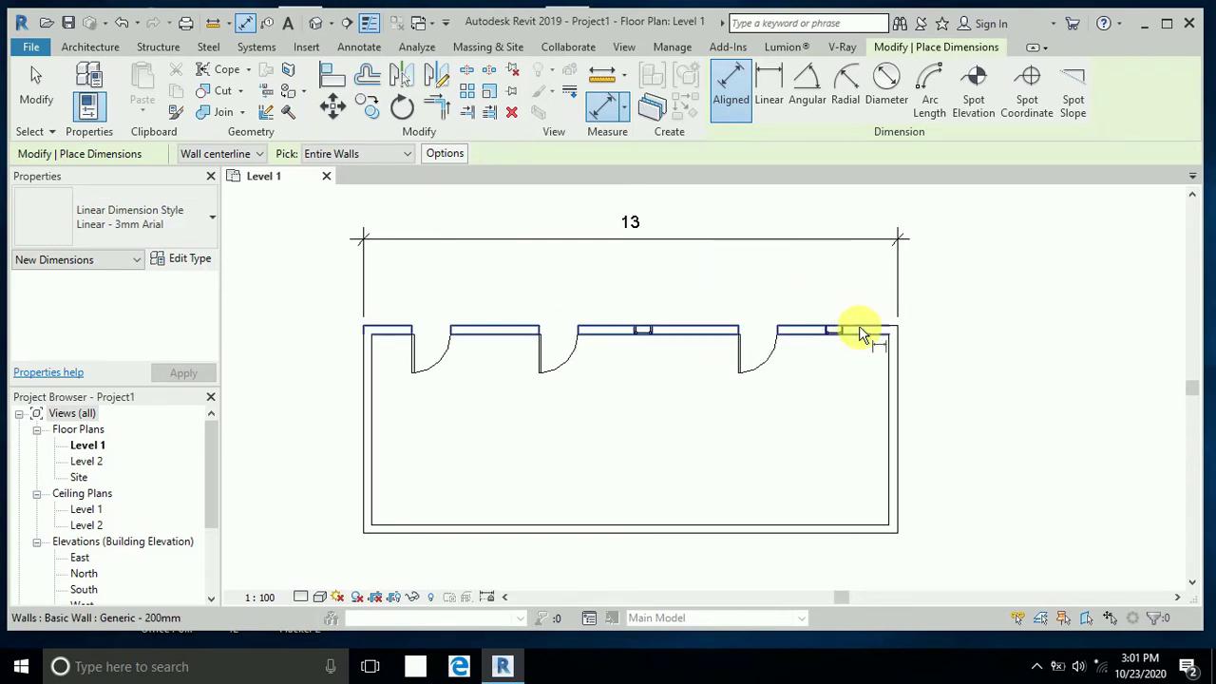
{"action": "left_click", "coordinate": [516, 330]}
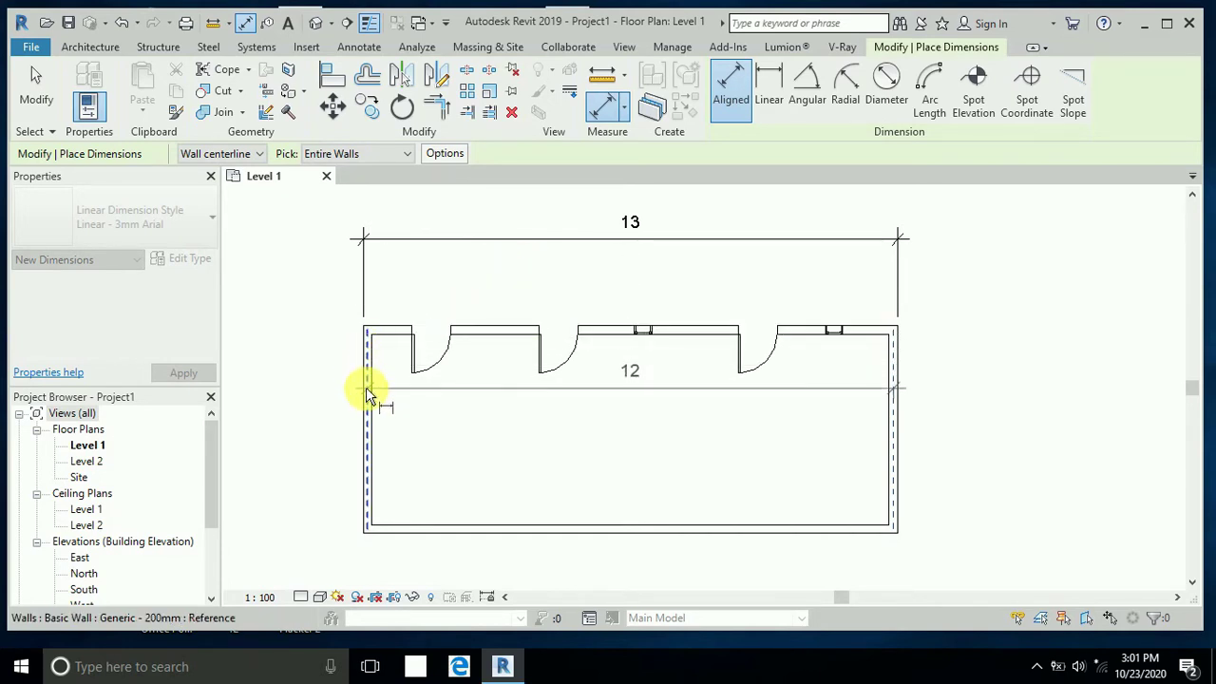
{"action": "left_click", "coordinate": [440, 264]}
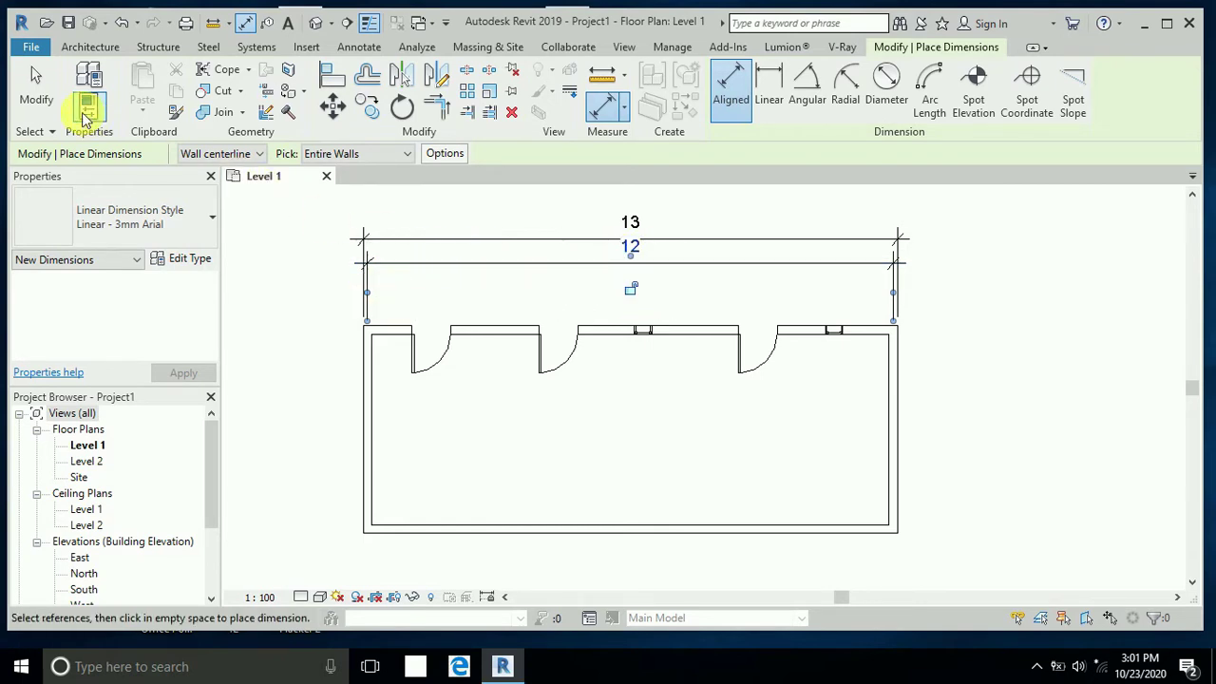
{"action": "key", "text": "Escape"}
{"action": "scroll", "coordinate": [646, 286], "scroll_direction": "up", "scroll_amount": 1}
{"action": "scroll", "coordinate": [653, 298], "scroll_direction": "down", "scroll_amount": 1}
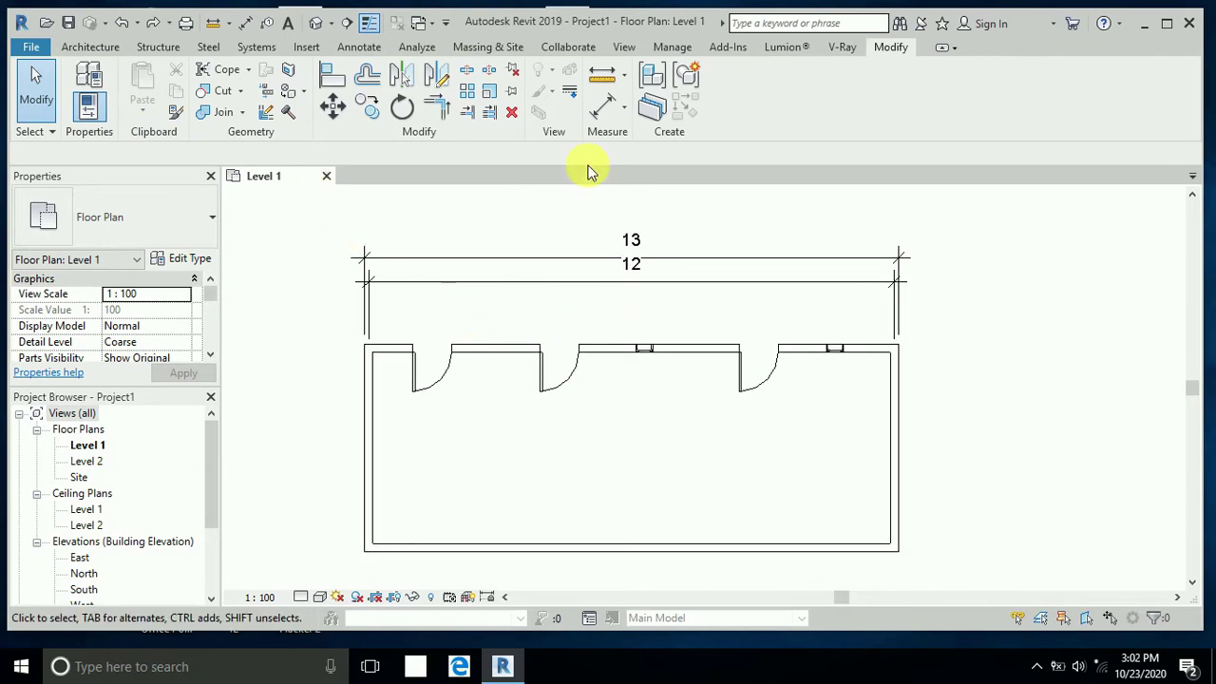
{"action": "left_click", "coordinate": [596, 111]}
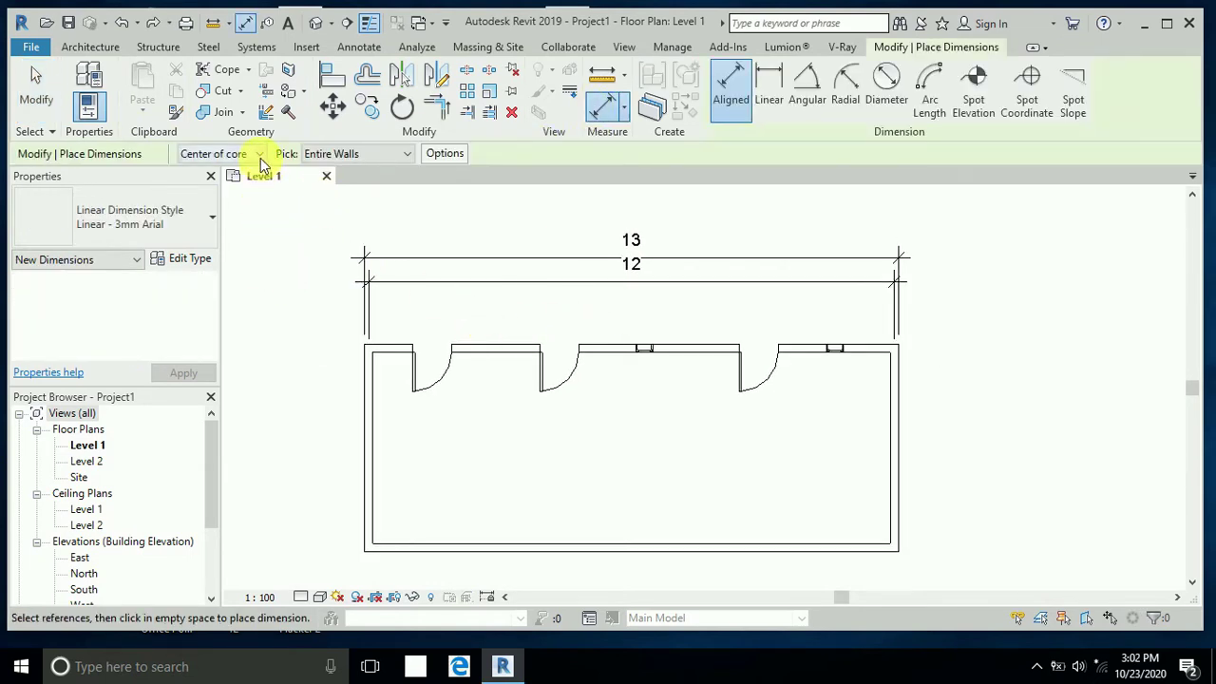
{"action": "left_click", "coordinate": [259, 154]}
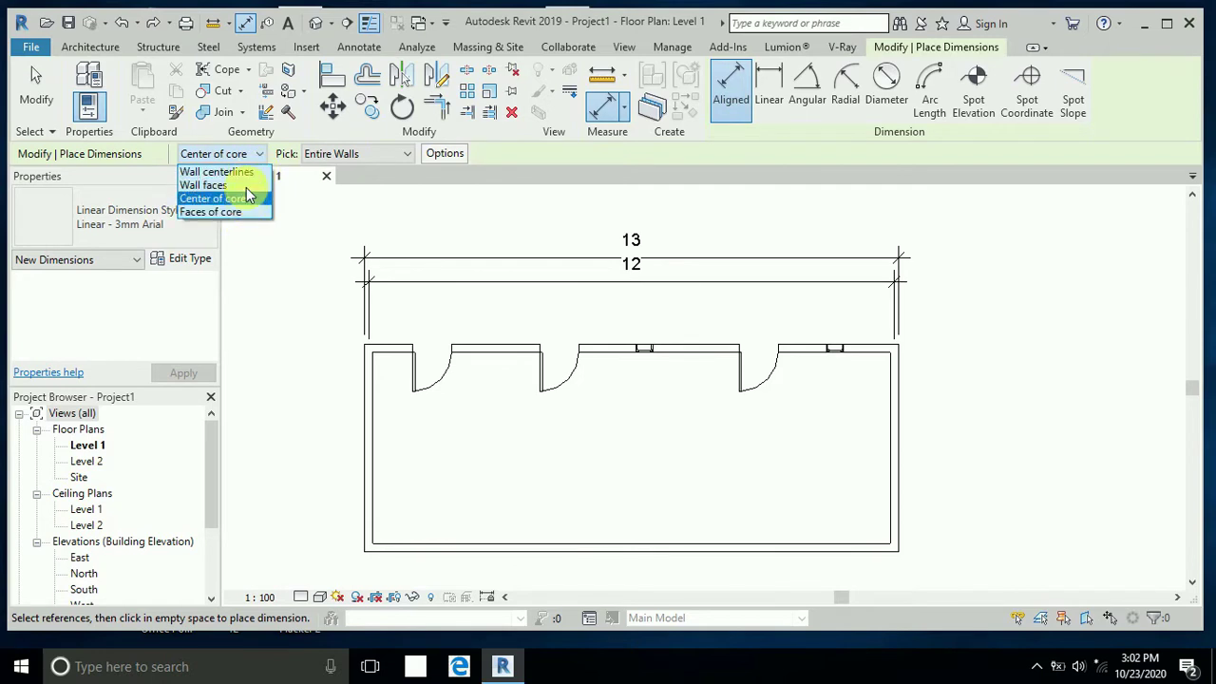
{"action": "left_click", "coordinate": [356, 218]}
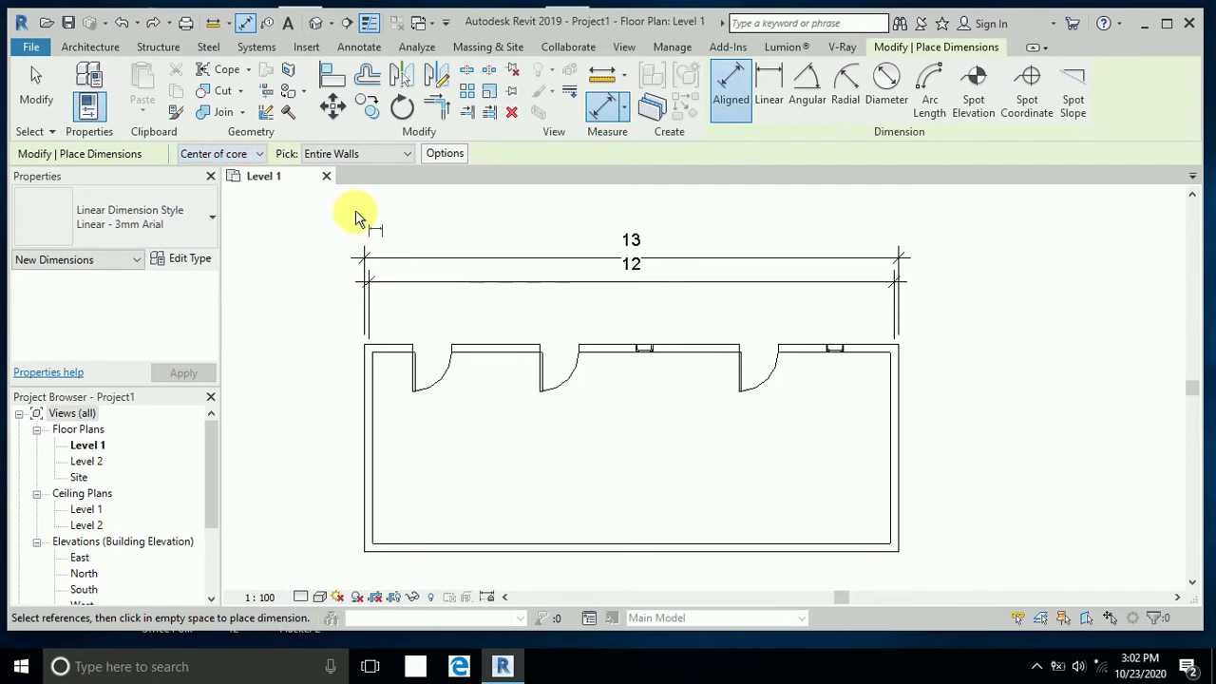
{"action": "middle_click_drag", "start_coordinate": [466, 244], "coordinate": [455, 238]}
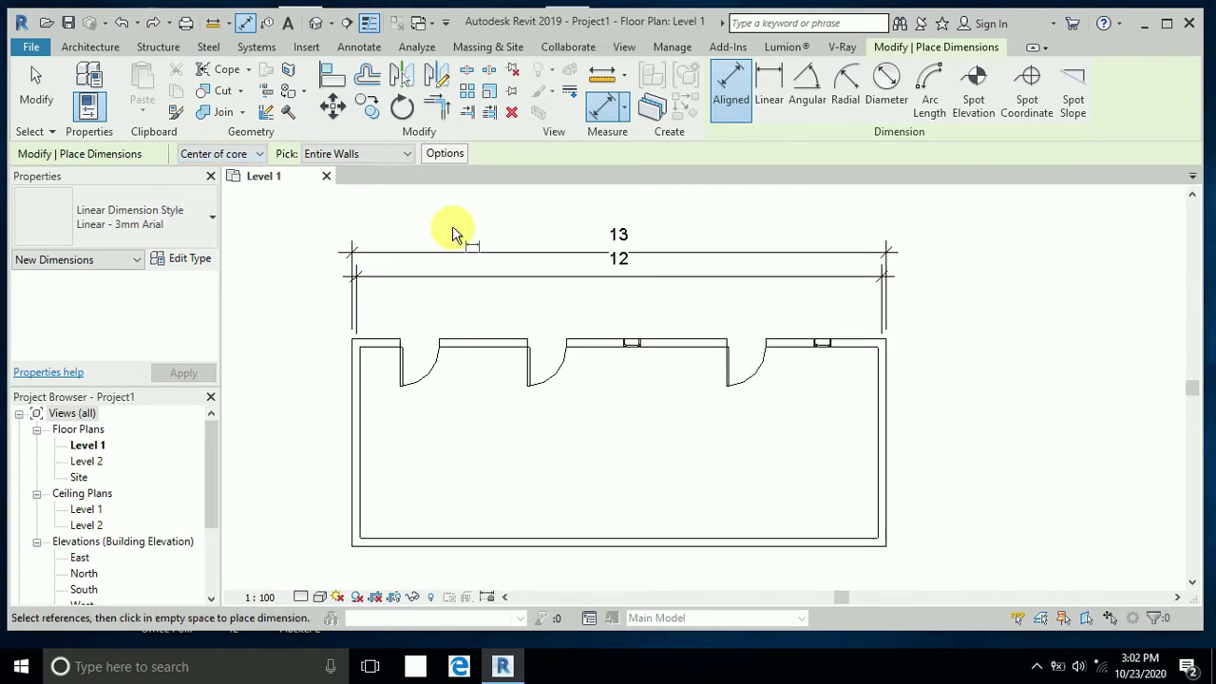
{"action": "left_click", "coordinate": [35, 105]}
Step: Delete both overall dimensions above the upper wall
{"action": "left_click", "coordinate": [614, 283]}
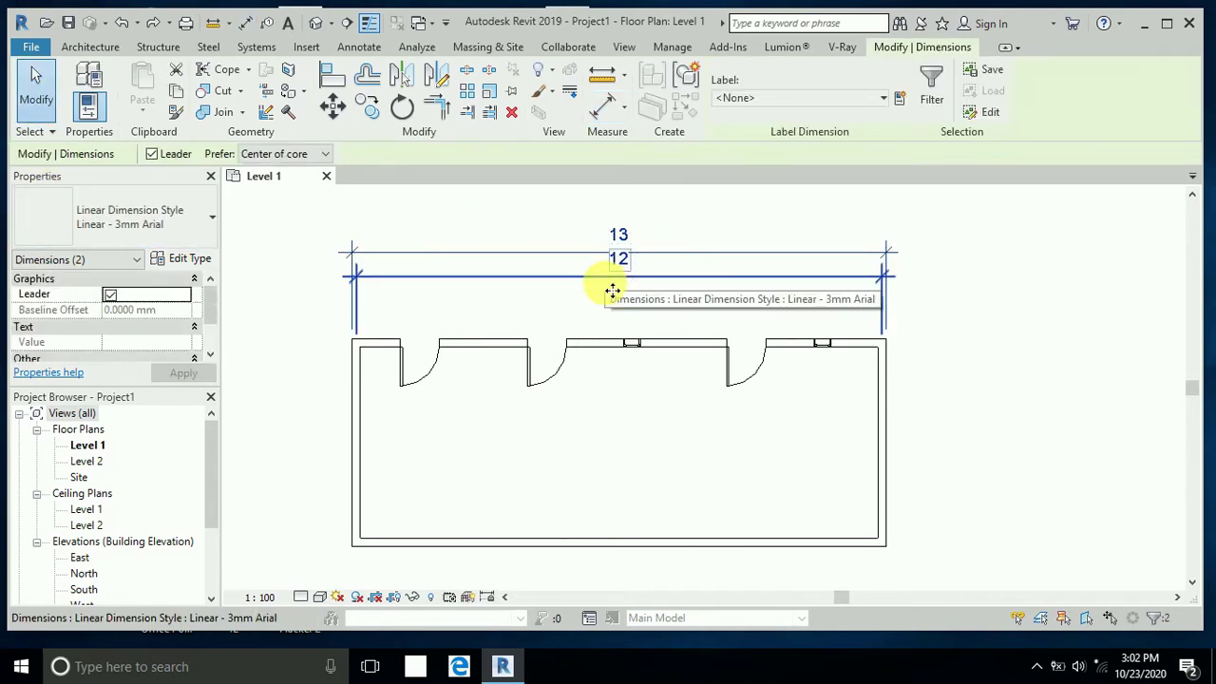
{"action": "key", "text": "Delete"}
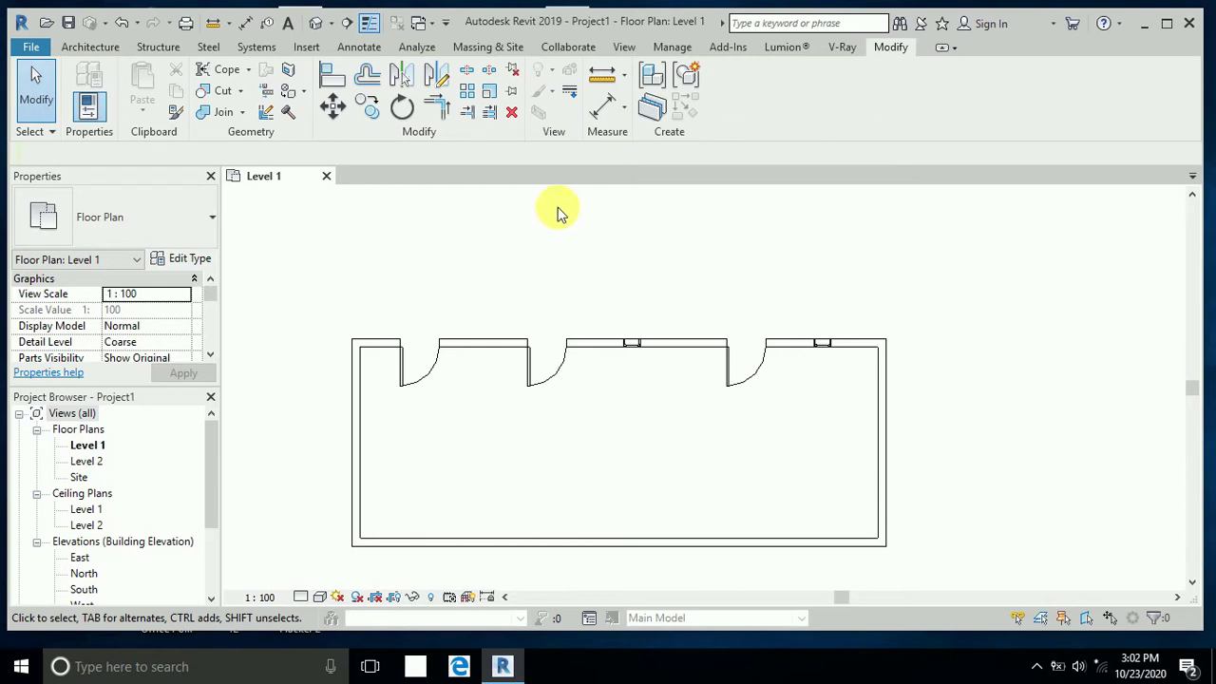
Step: Add an aligned dimension string above the upper wall using Center of core, Entire Walls picking and the Openings option set to Widths
{"action": "left_click", "coordinate": [602, 108]}
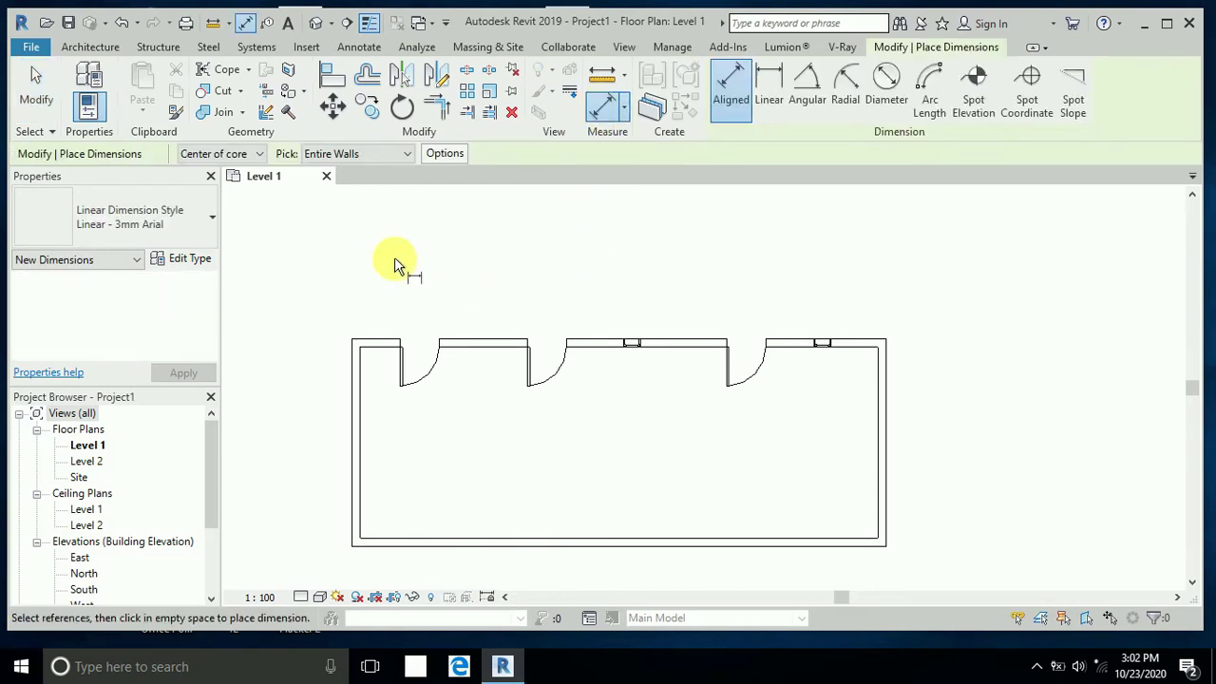
{"action": "left_click", "coordinate": [409, 158]}
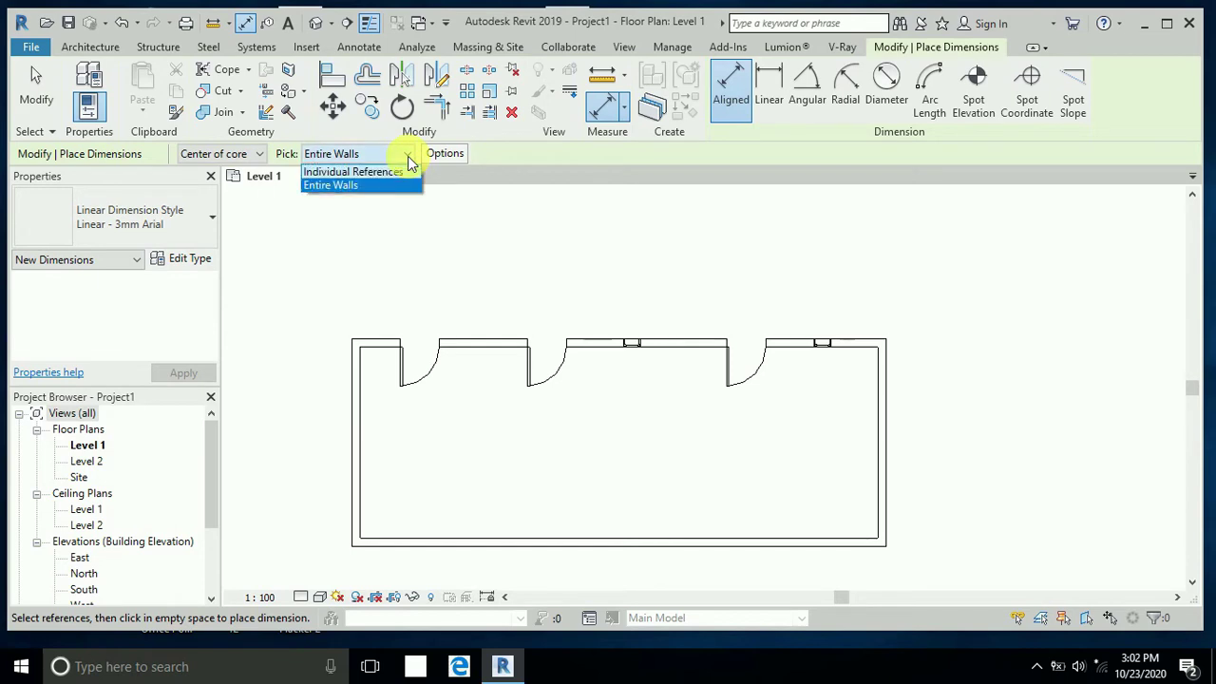
{"action": "left_click", "coordinate": [274, 211]}
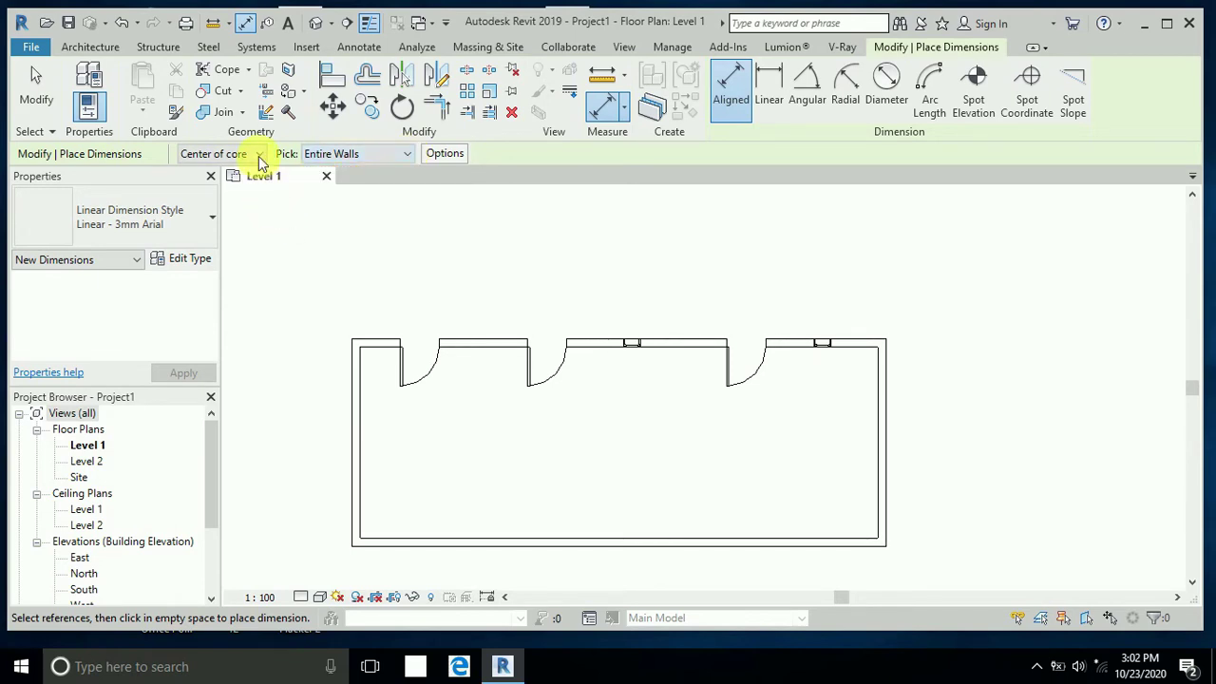
{"action": "left_click", "coordinate": [447, 155]}
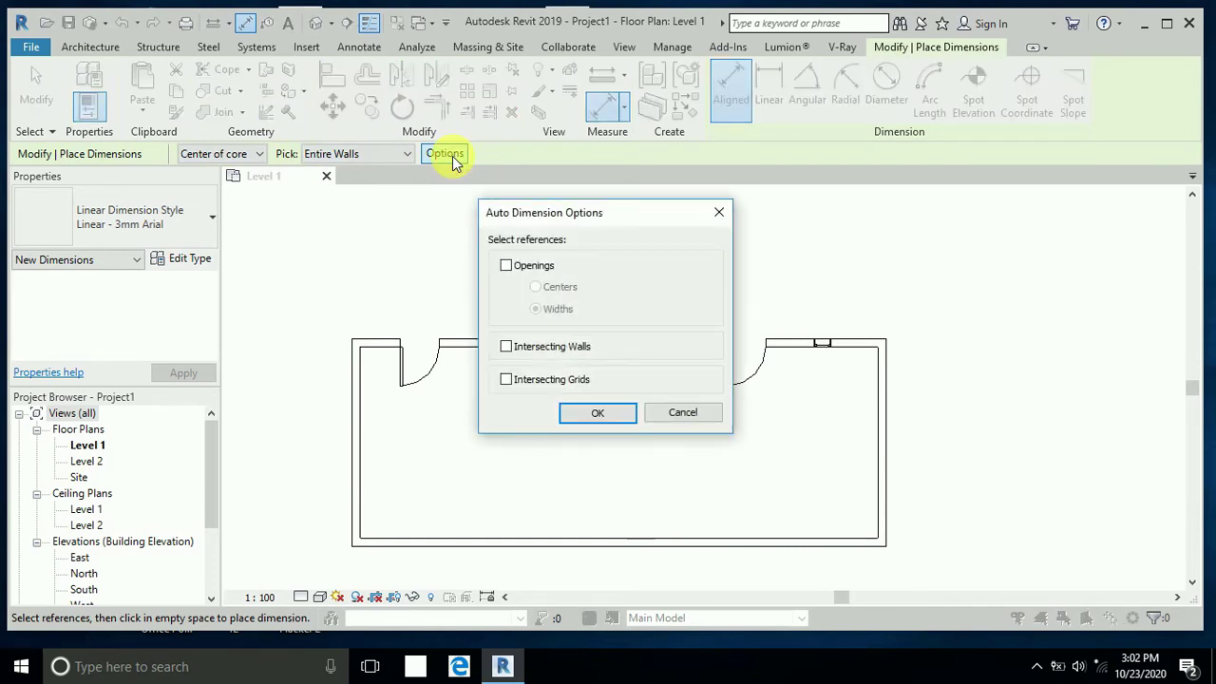
{"action": "left_click_drag", "start_coordinate": [513, 214], "coordinate": [488, 201]}
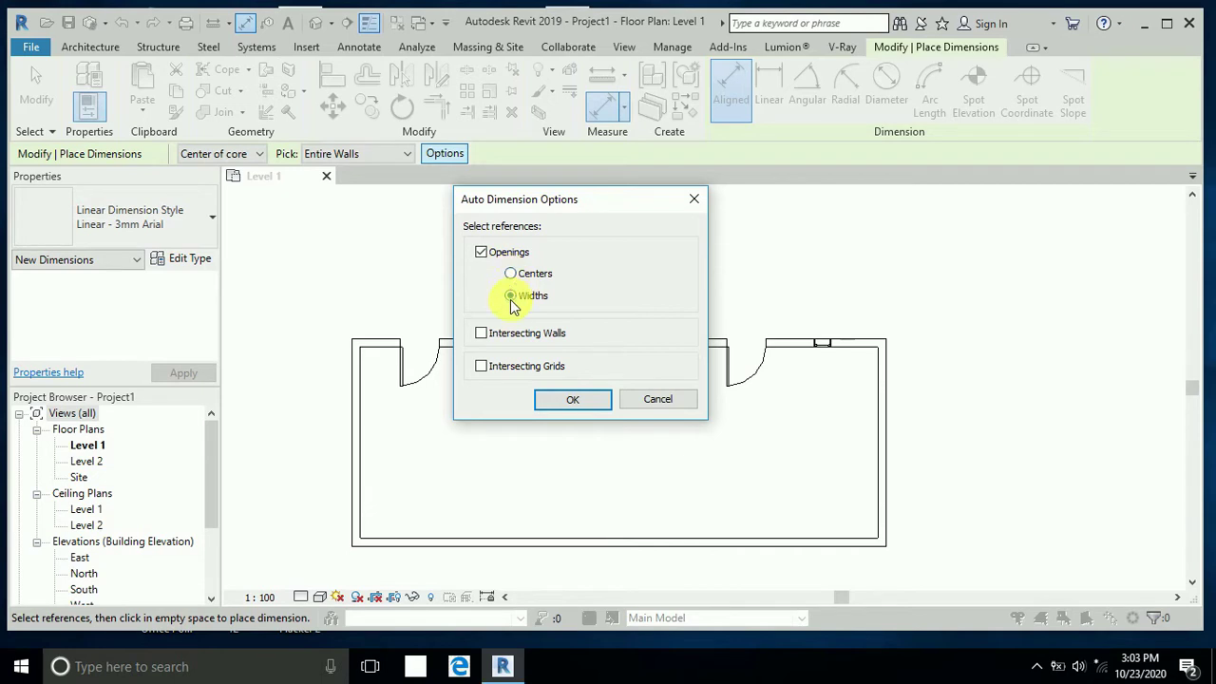
{"action": "left_click", "coordinate": [563, 403]}
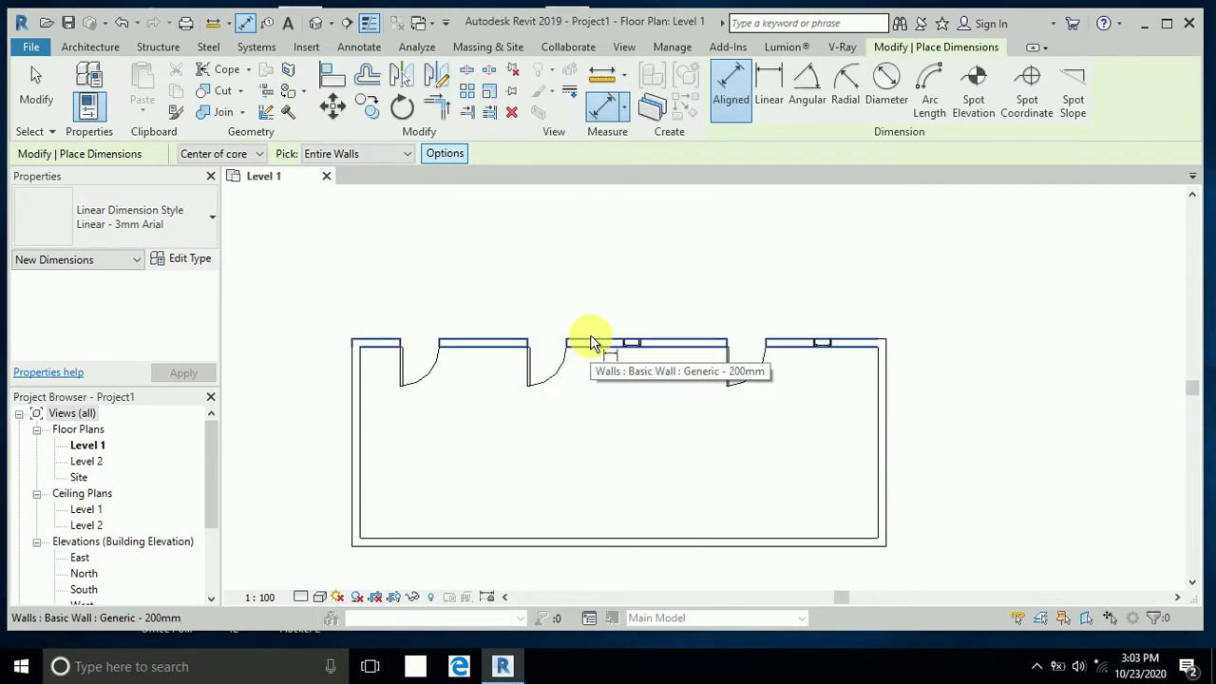
{"action": "left_click", "coordinate": [590, 337]}
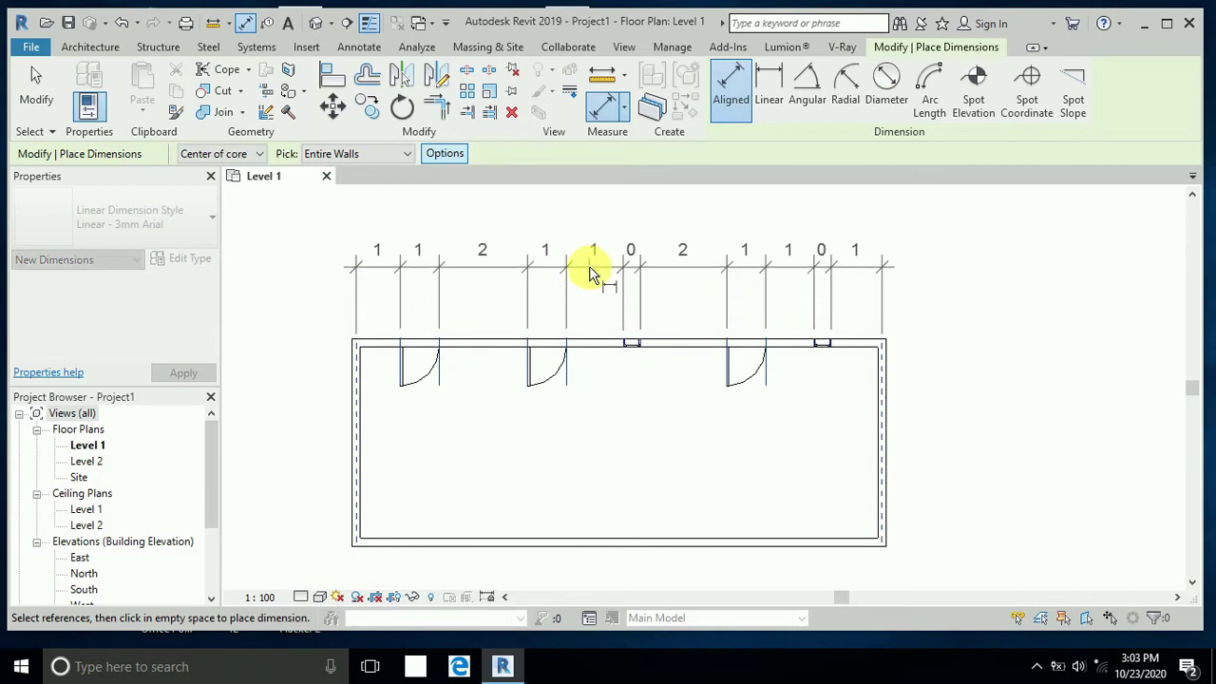
{"action": "left_click", "coordinate": [589, 274]}
{"action": "left_click", "coordinate": [36, 90]}
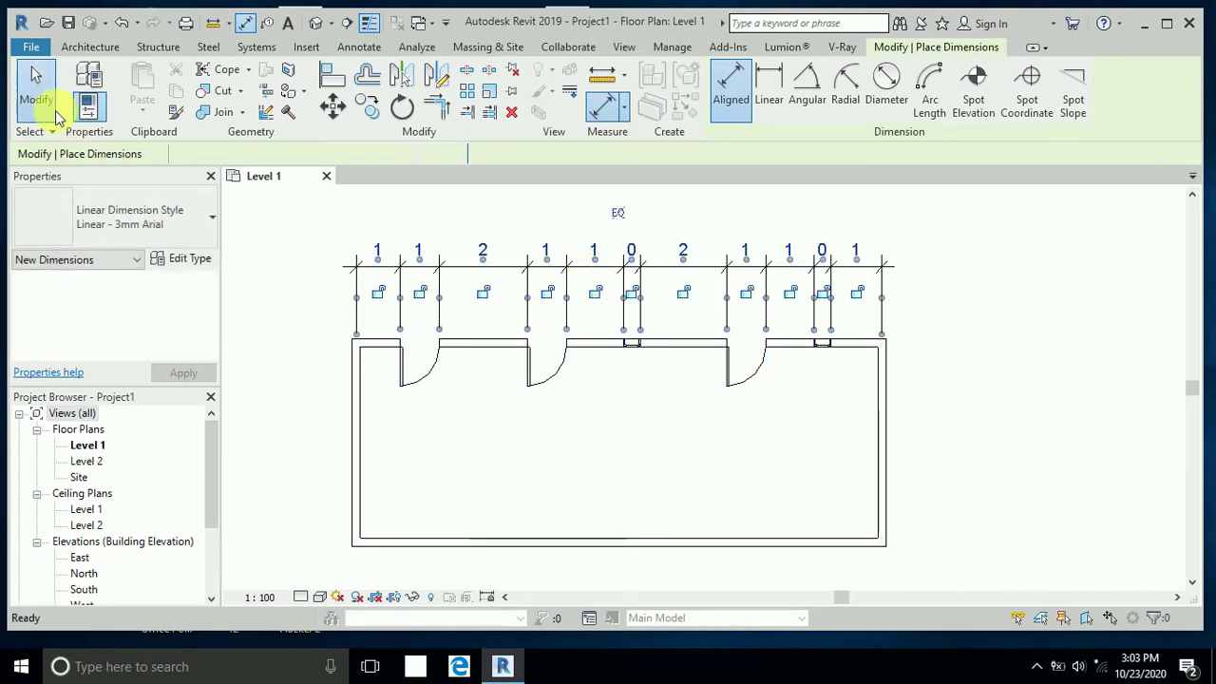
{"action": "left_click", "coordinate": [753, 178]}
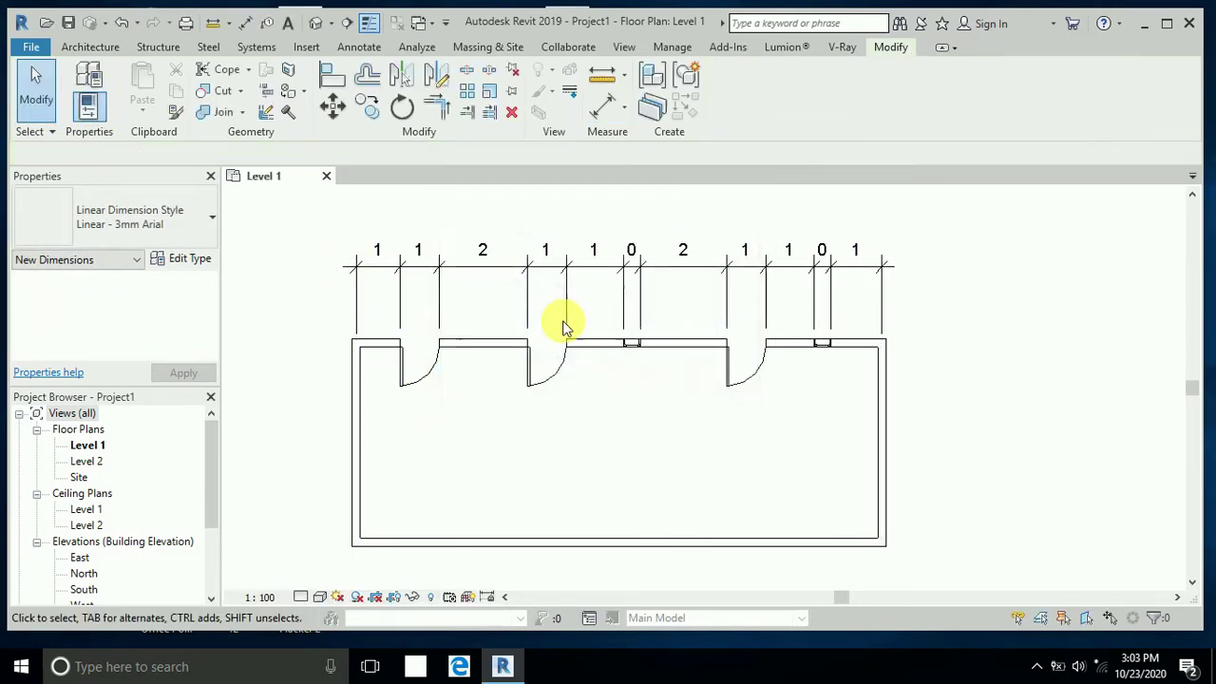
{"action": "left_click", "coordinate": [518, 226]}
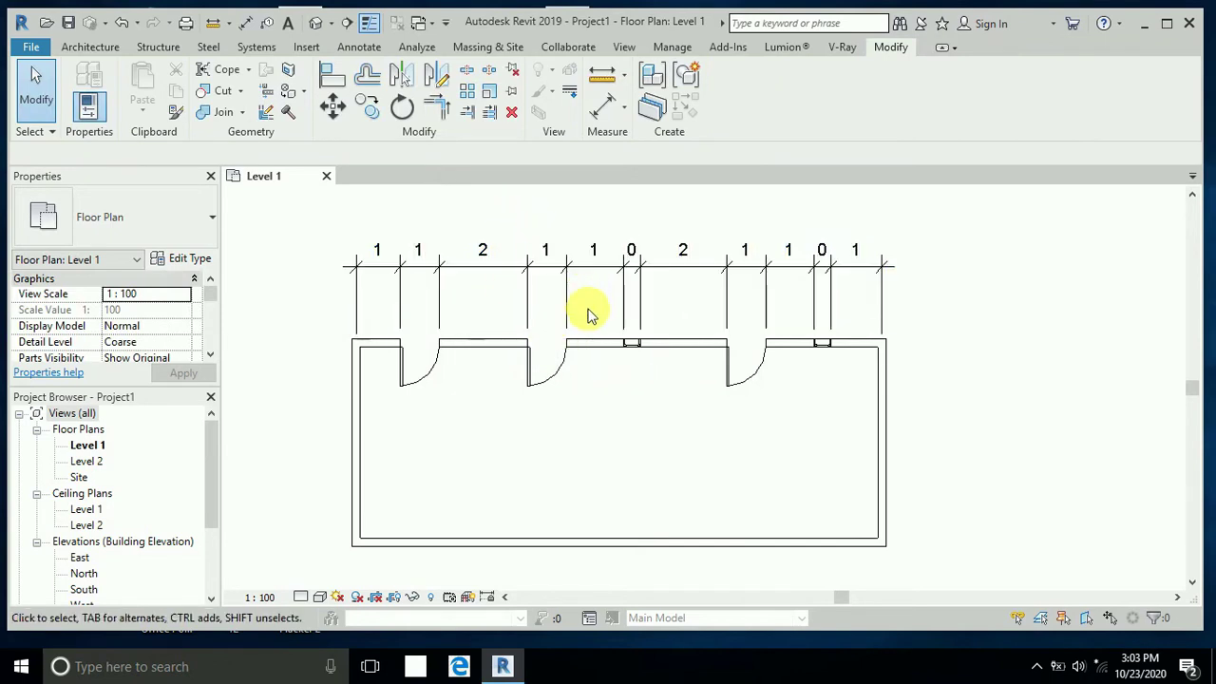
Step: Add a second aligned dimension string above the first, using Entire Walls picking with the Openings option set to Centers
{"action": "middle_click_drag", "start_coordinate": [589, 387], "coordinate": [579, 381]}
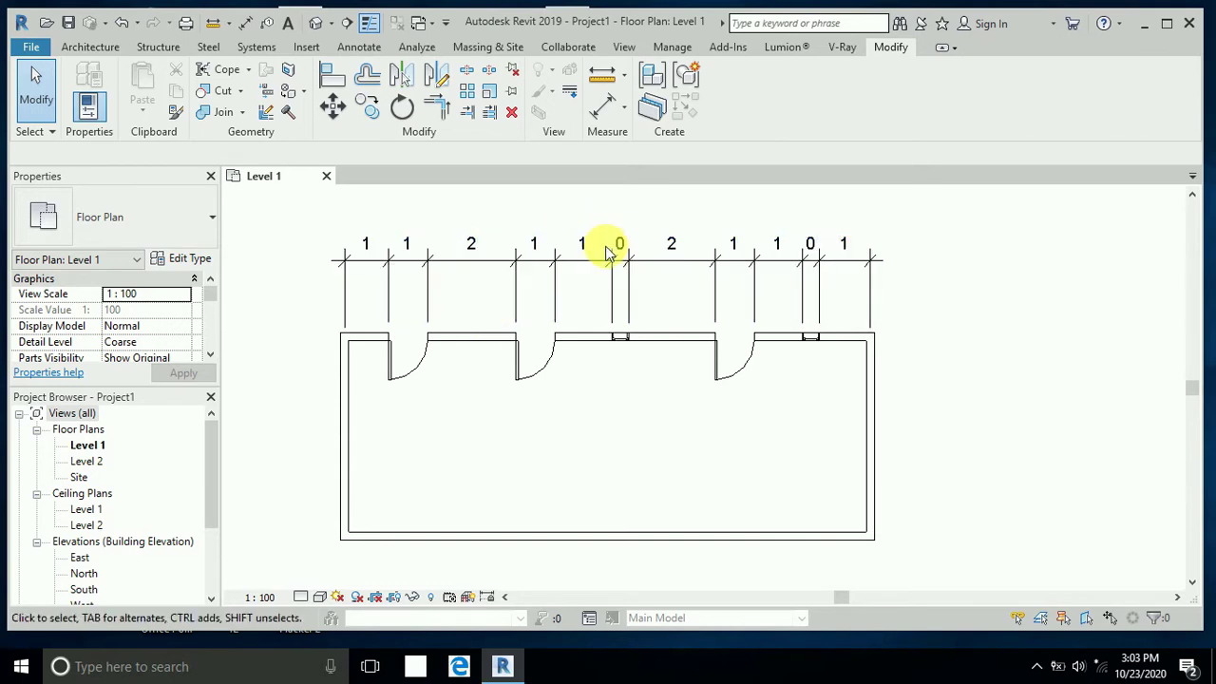
{"action": "scroll", "coordinate": [619, 250], "scroll_direction": "up", "scroll_amount": 2}
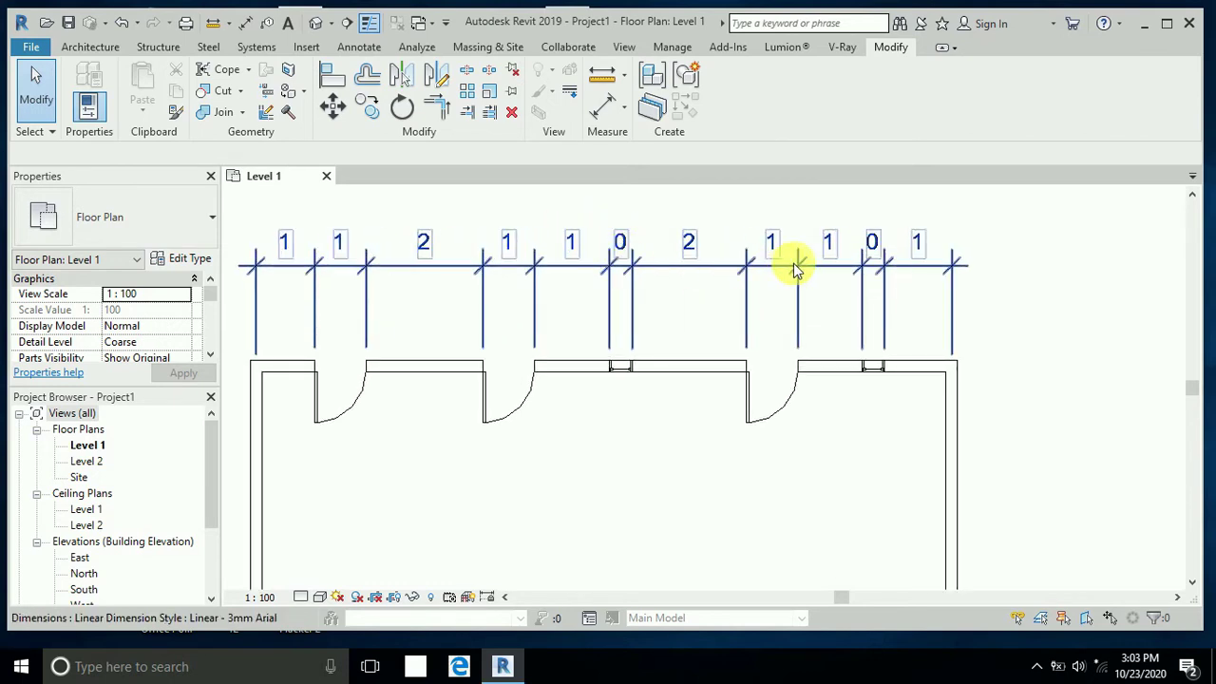
{"action": "scroll", "coordinate": [654, 266], "scroll_direction": "down", "scroll_amount": 2}
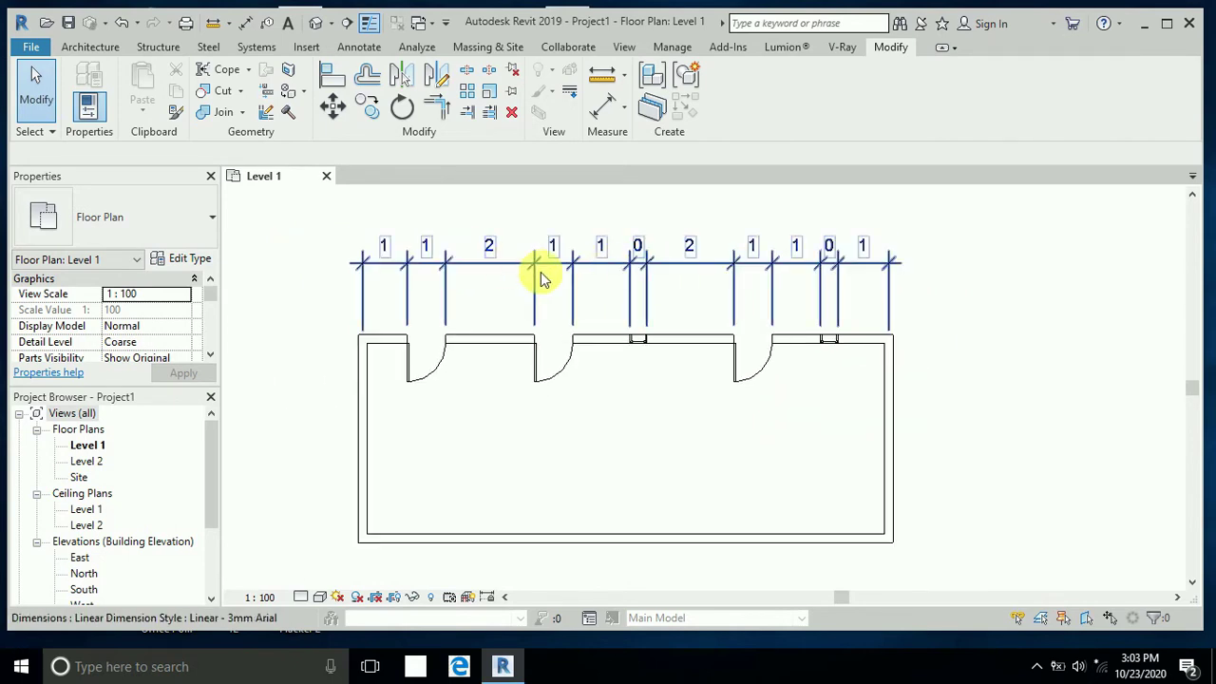
{"action": "mouse_move", "coordinate": [507, 214]}
{"action": "middle_mouse_down"}
{"action": "mouse_move", "coordinate": [514, 223]}
{"action": "mouse_move", "coordinate": [500, 215]}
{"action": "middle_mouse_up"}
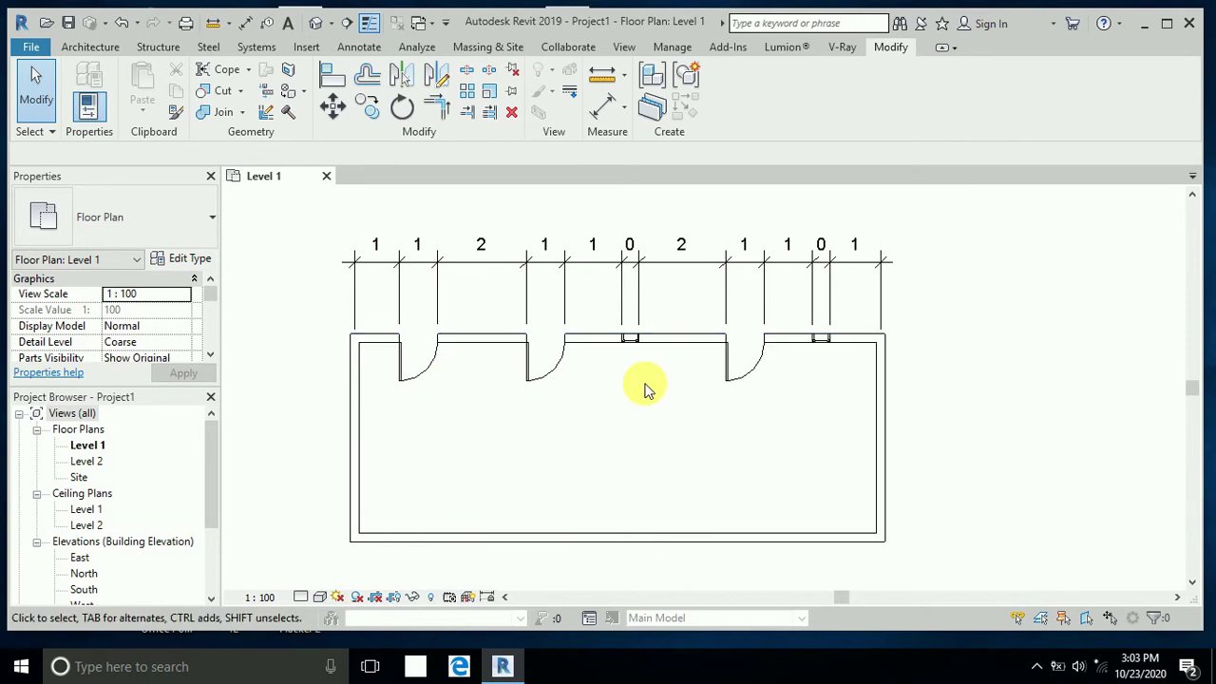
{"action": "left_click", "coordinate": [604, 106]}
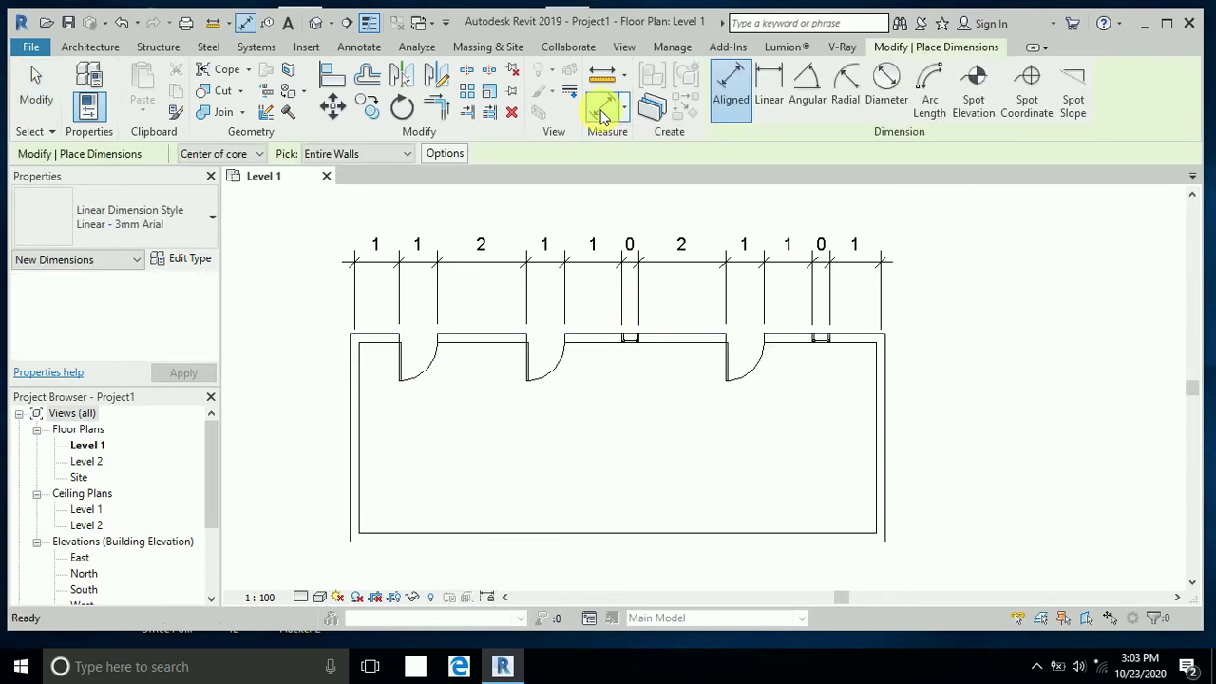
{"action": "left_click", "coordinate": [439, 154]}
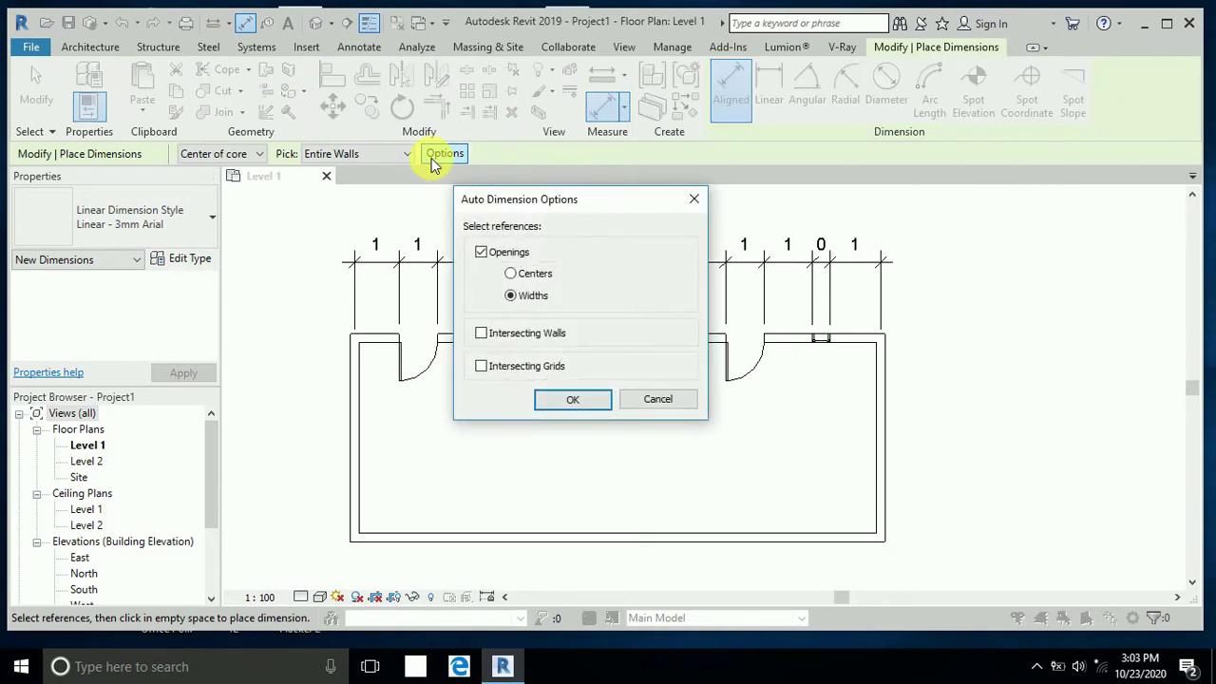
{"action": "left_click", "coordinate": [573, 403]}
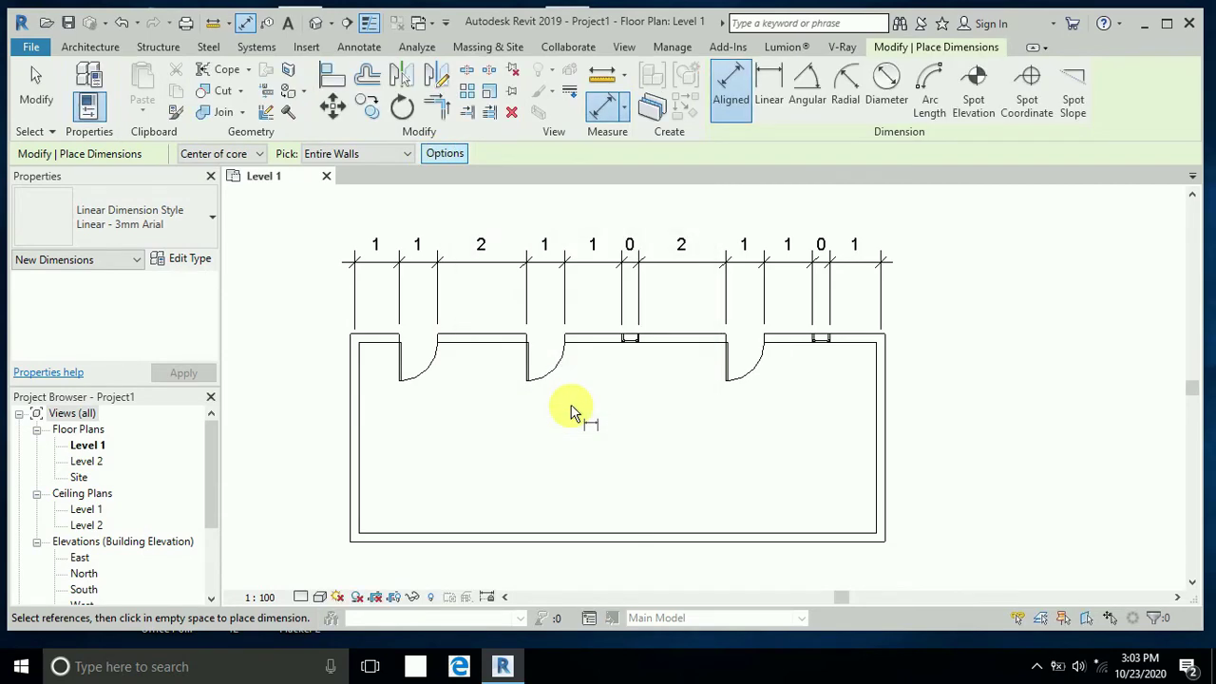
{"action": "left_click", "coordinate": [586, 336]}
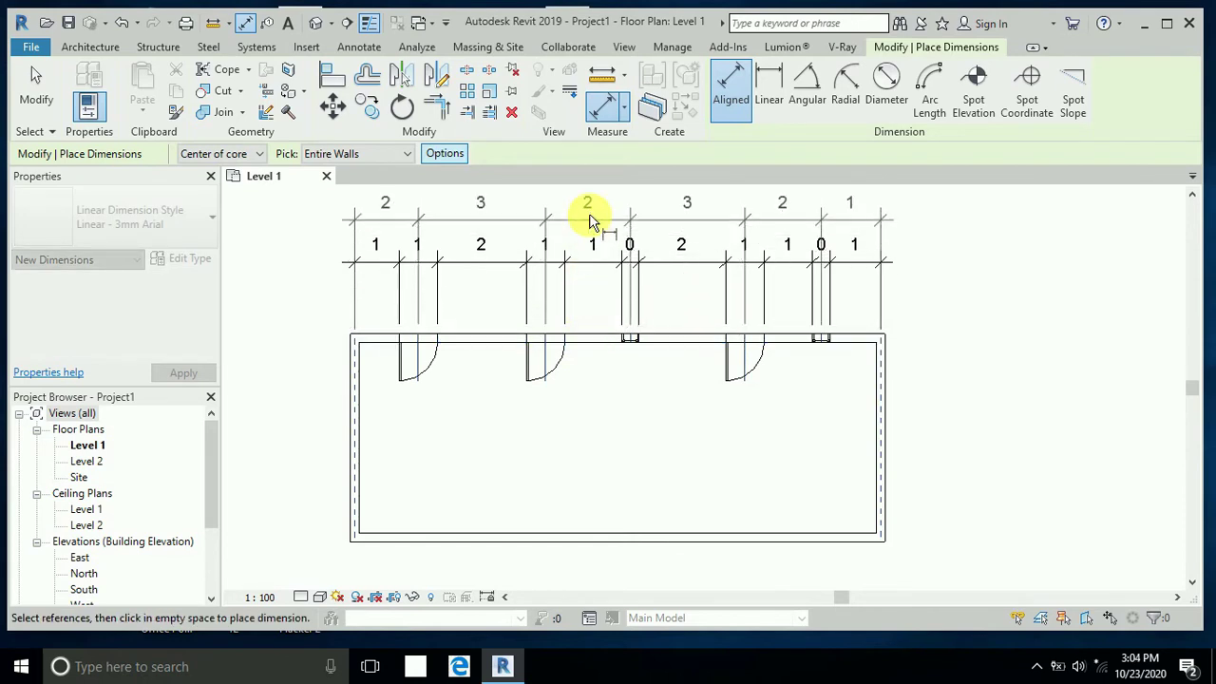
{"action": "middle_click_drag", "start_coordinate": [589, 218], "coordinate": [602, 275]}
{"action": "left_click", "coordinate": [588, 226]}
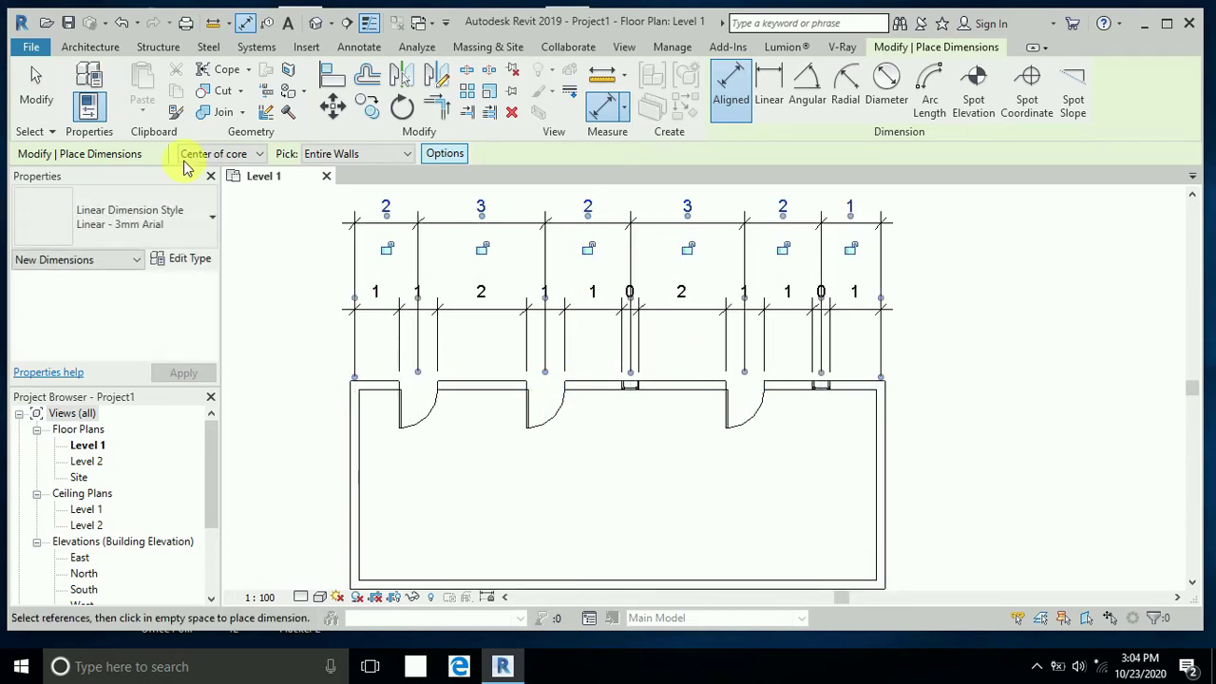
{"action": "left_click", "coordinate": [47, 103]}
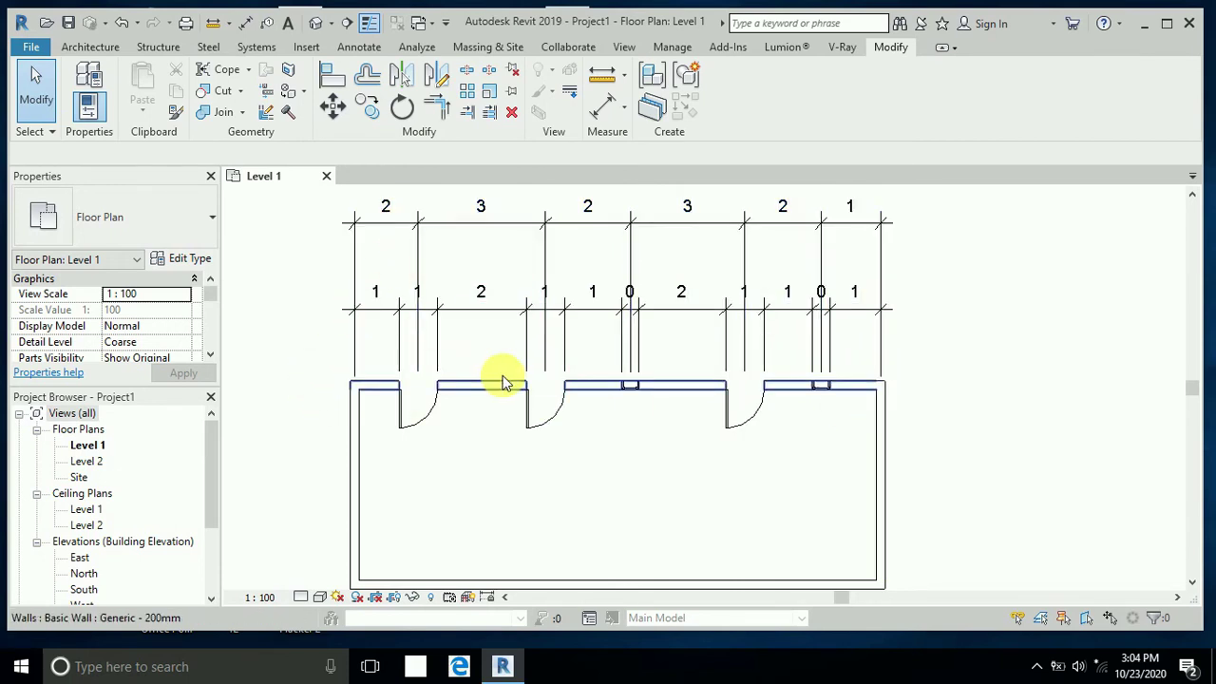
Step: Add two aligned dimensions outside the right-hand wall with Entire Walls picking, the outer one referenced to Wall faces
{"action": "scroll", "coordinate": [503, 382], "scroll_direction": "down", "scroll_amount": 1}
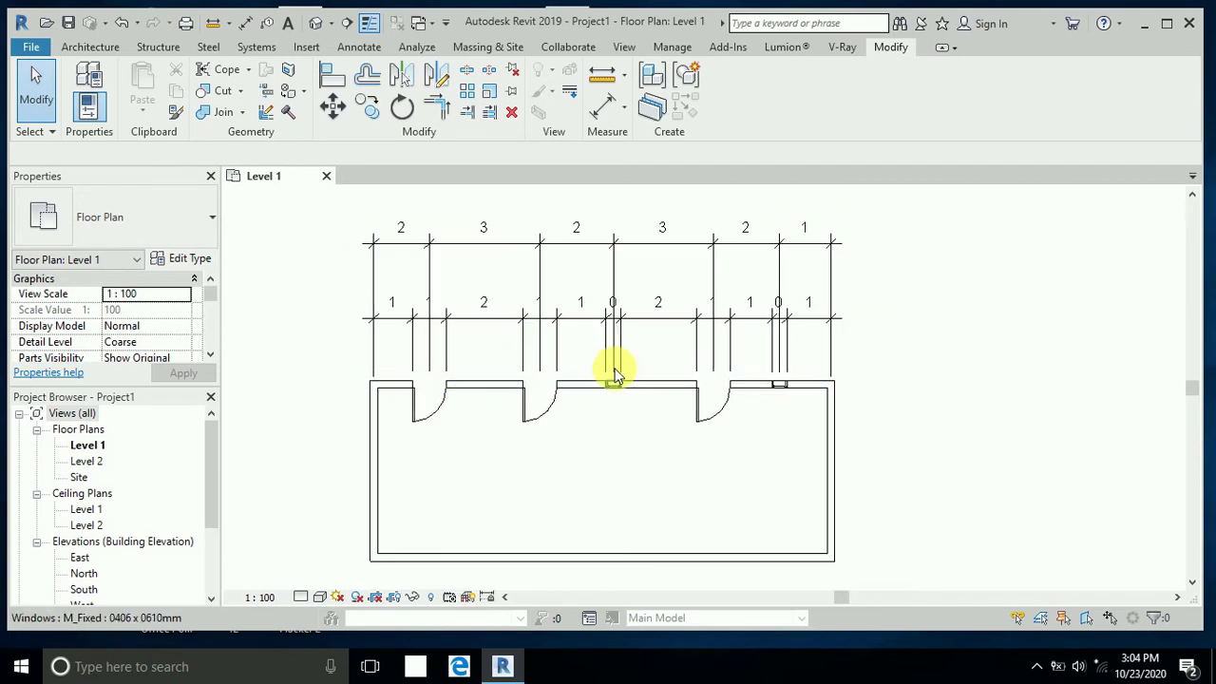
{"action": "middle_click_drag", "start_coordinate": [532, 456], "coordinate": [551, 418]}
{"action": "left_click", "coordinate": [602, 107]}
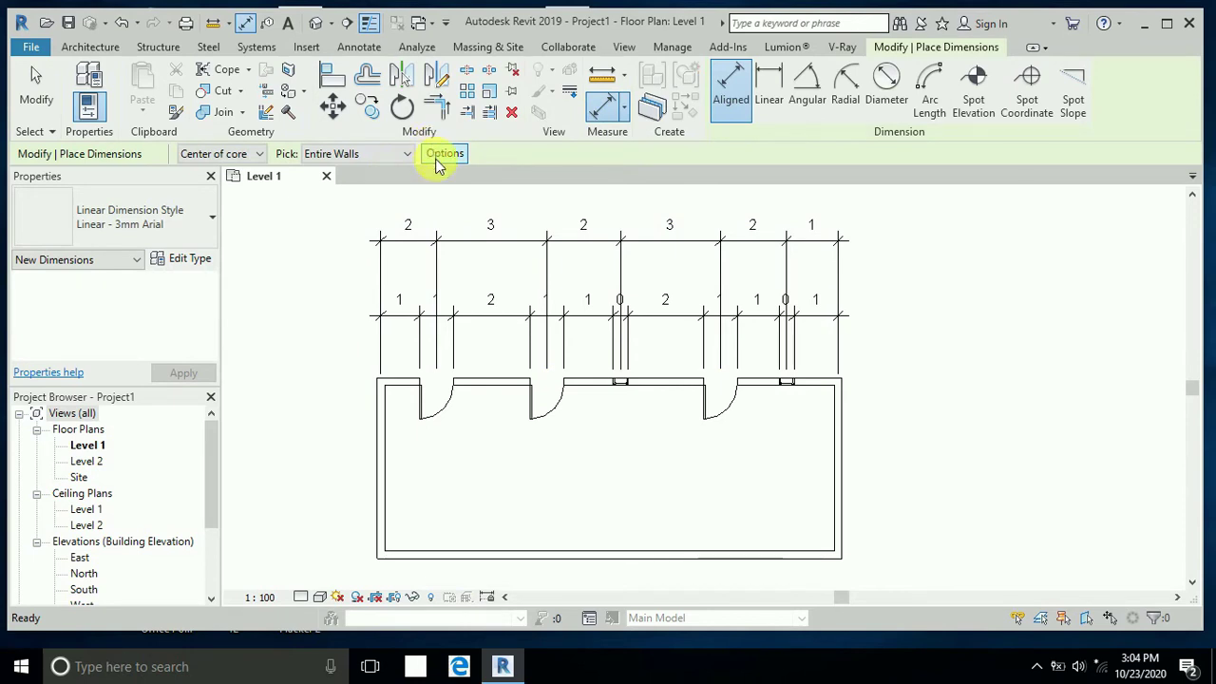
{"action": "left_click", "coordinate": [408, 154]}
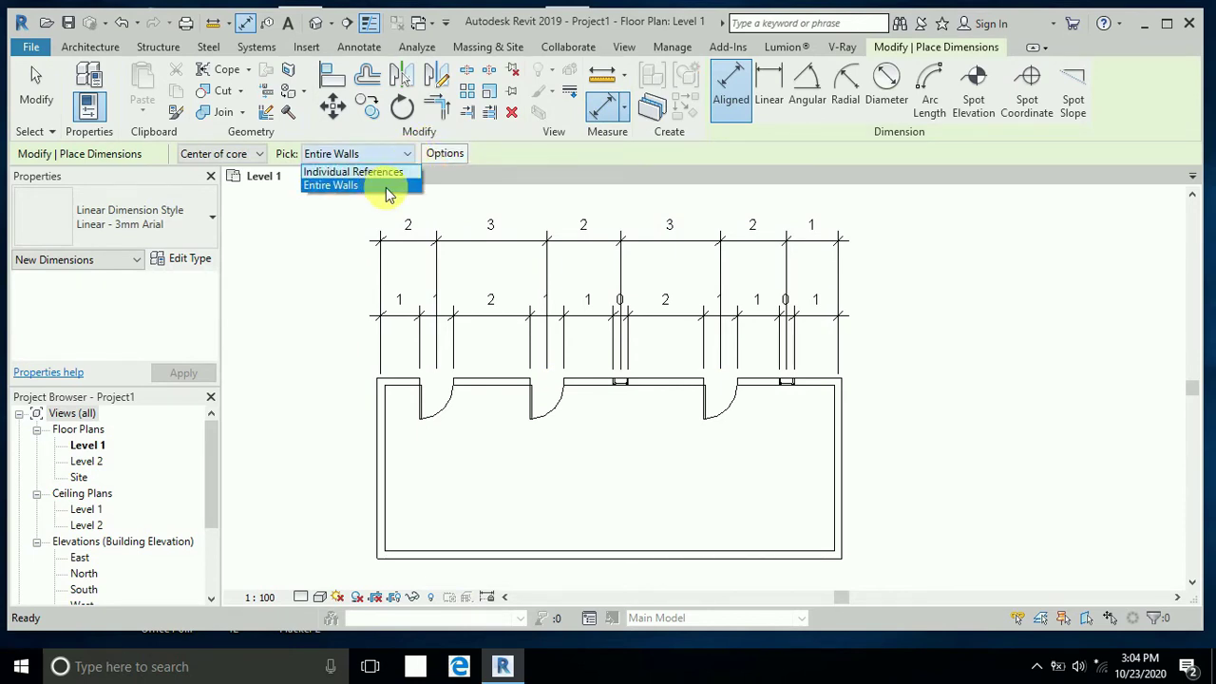
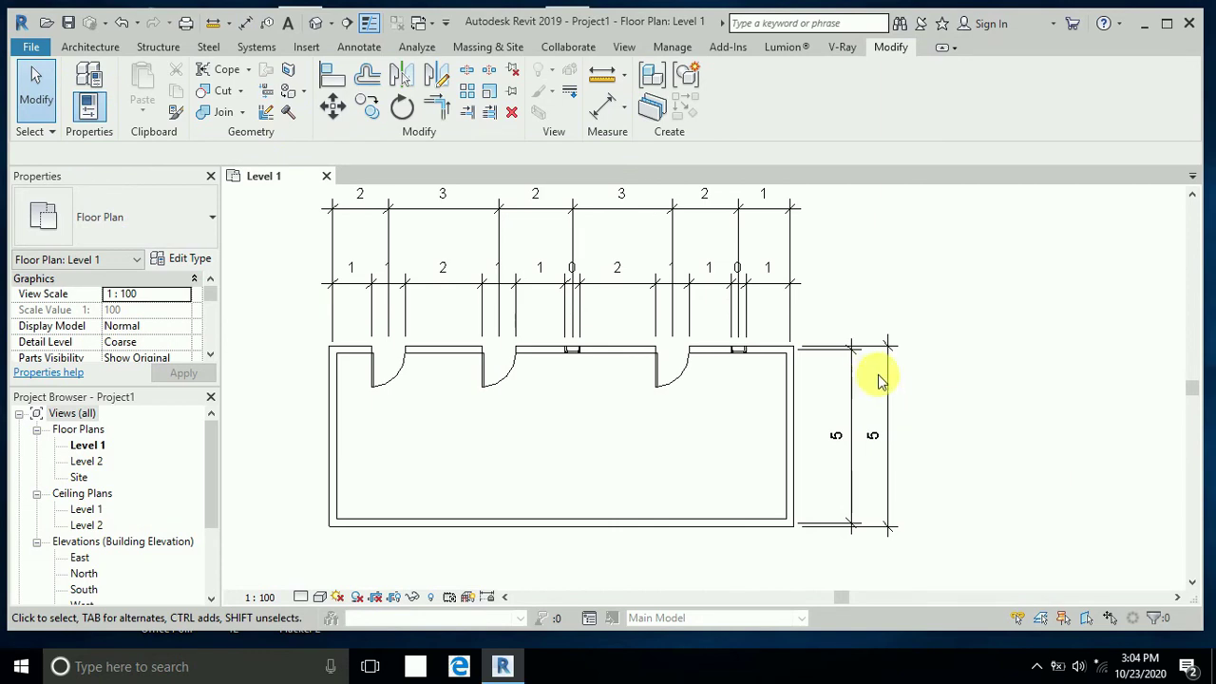
Step: Dimension across the room from the right wall's outer face to the left wall's inner face, using Wall faces and Individual References
{"action": "left_click", "coordinate": [609, 114]}
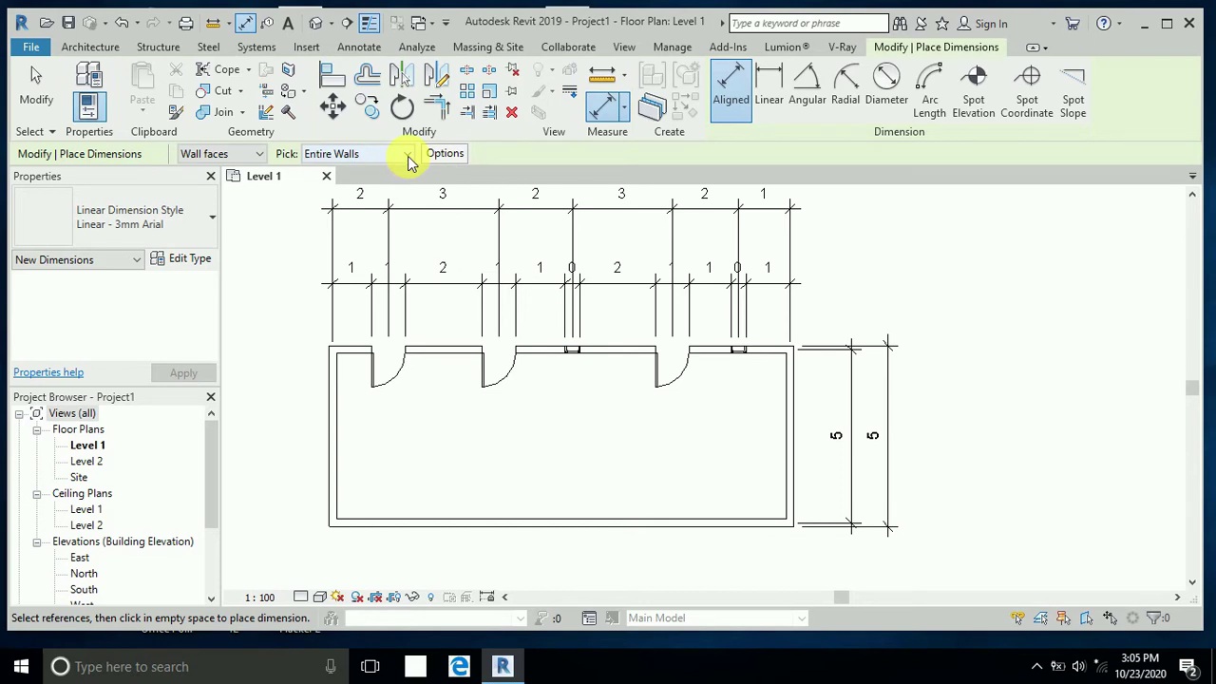
{"action": "left_click", "coordinate": [408, 157]}
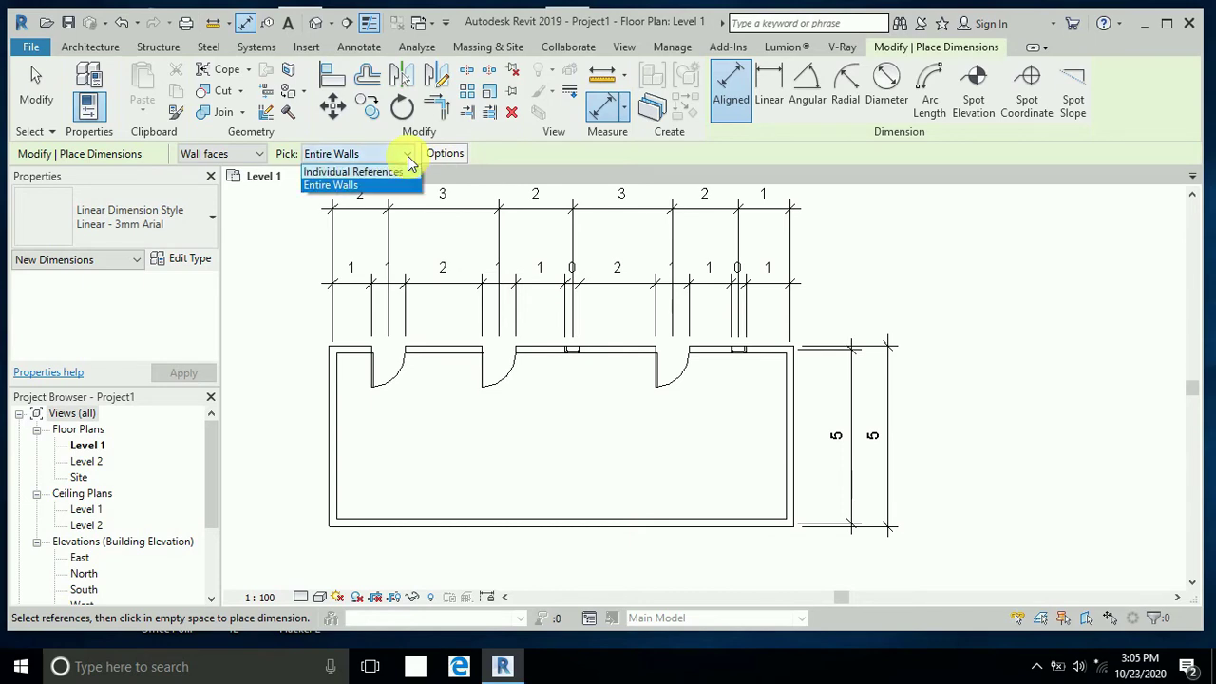
{"action": "left_click", "coordinate": [361, 172]}
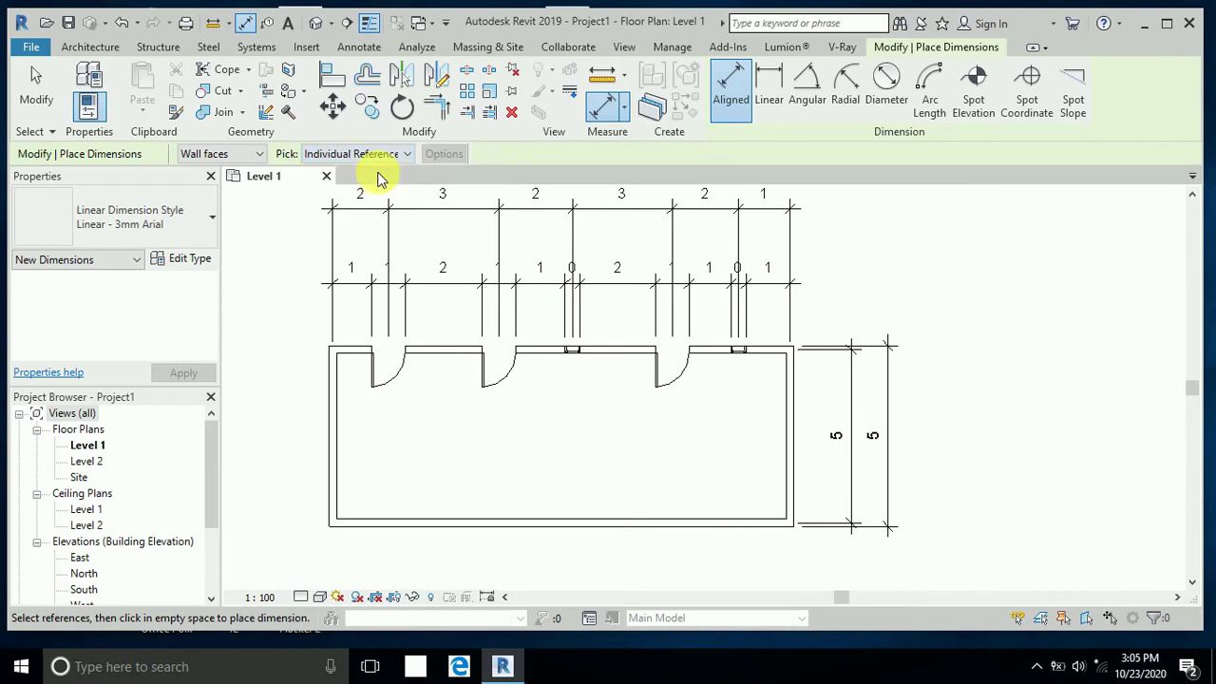
{"action": "left_click", "coordinate": [791, 418]}
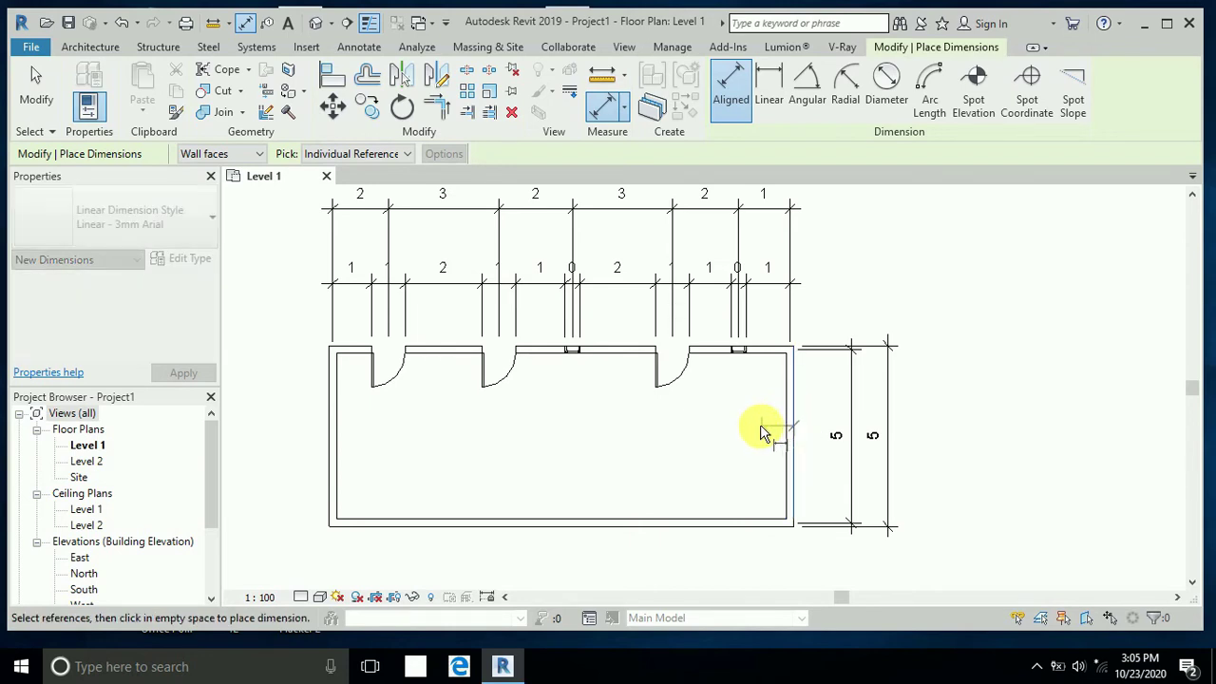
{"action": "left_click", "coordinate": [871, 432]}
{"action": "left_click", "coordinate": [337, 446]}
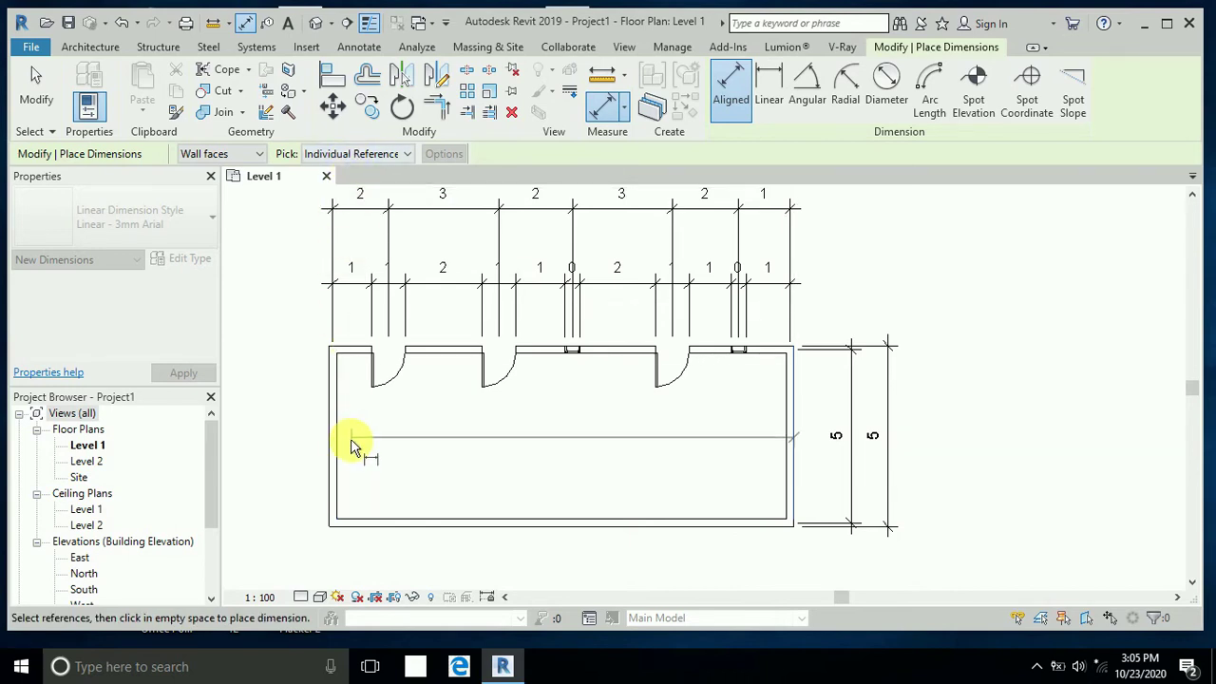
{"action": "left_click", "coordinate": [415, 439]}
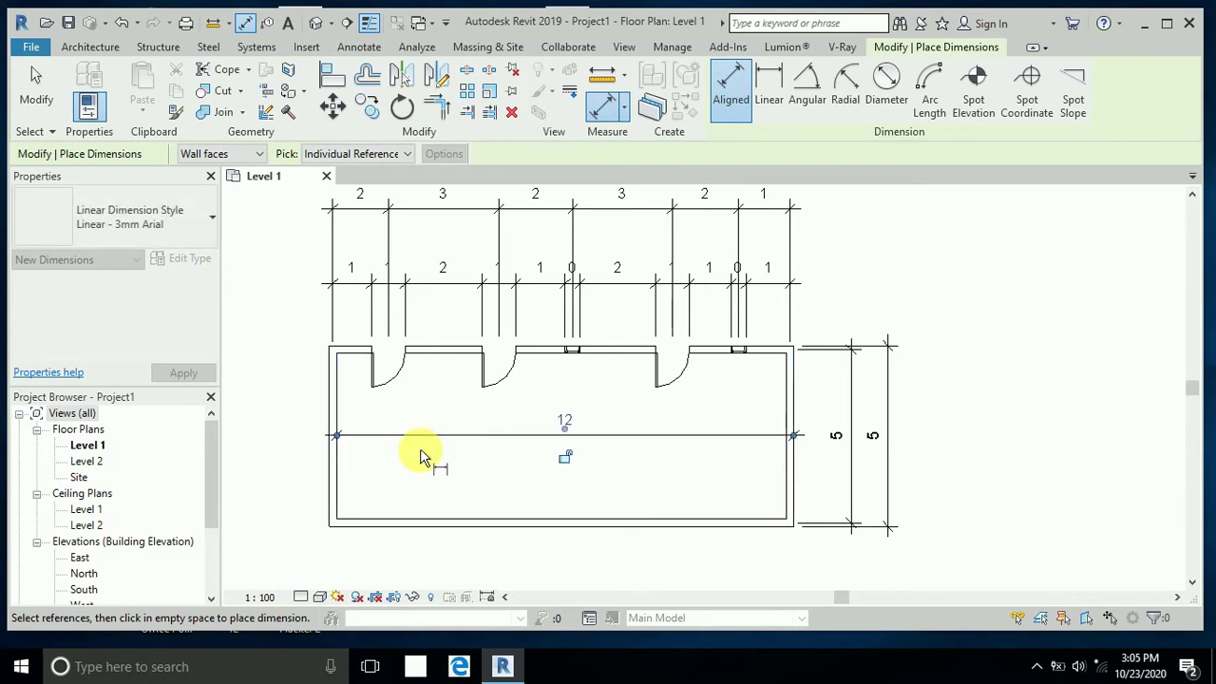
{"action": "left_click", "coordinate": [36, 86]}
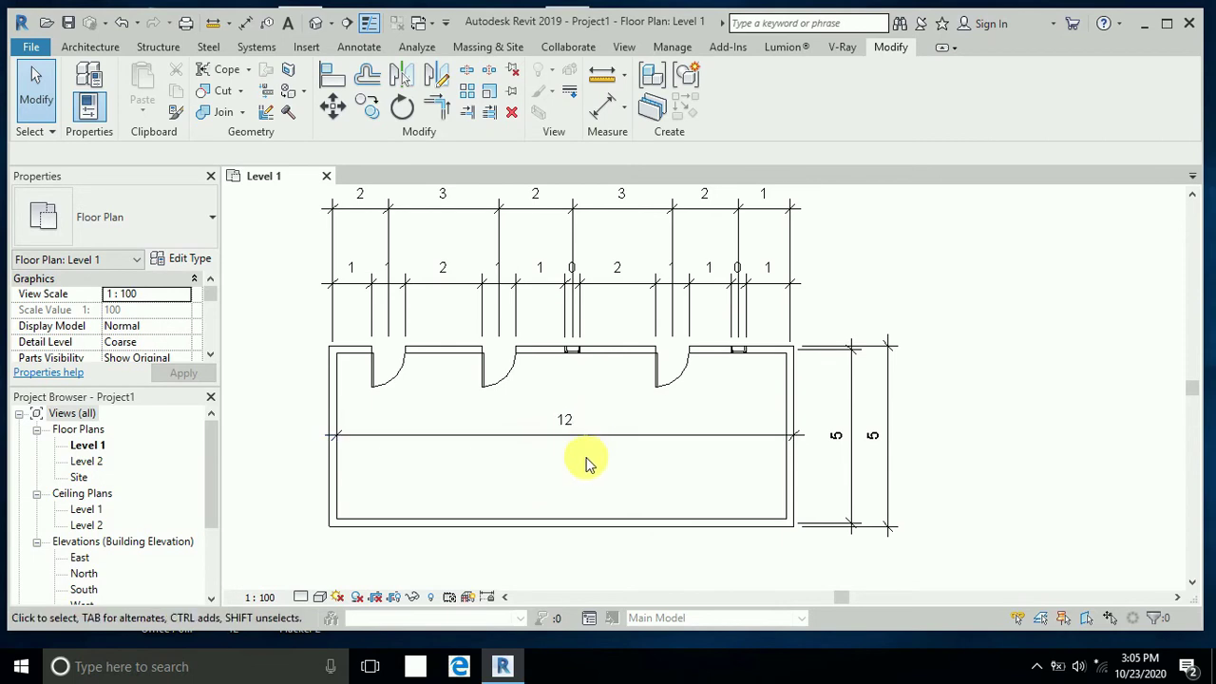
Step: Dimension across the room between the left and right walls' centerlines, using Wall centerlines and Individual References
{"action": "left_click", "coordinate": [599, 106]}
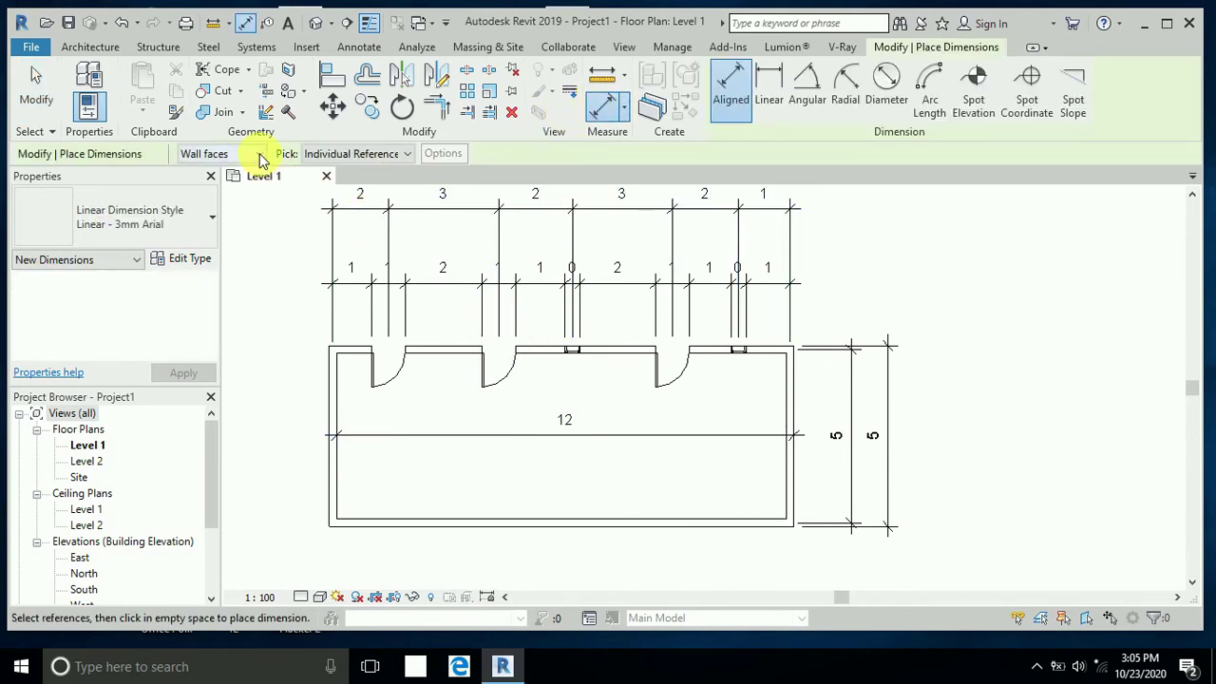
{"action": "left_click", "coordinate": [259, 154]}
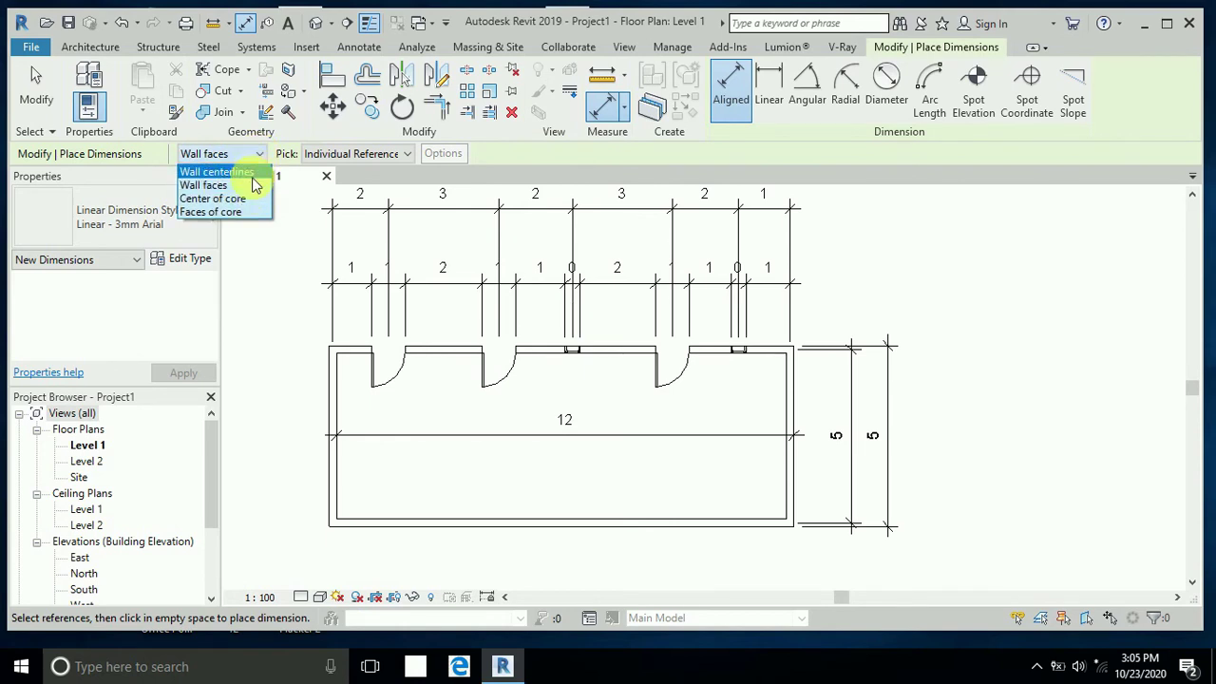
{"action": "left_click", "coordinate": [252, 175]}
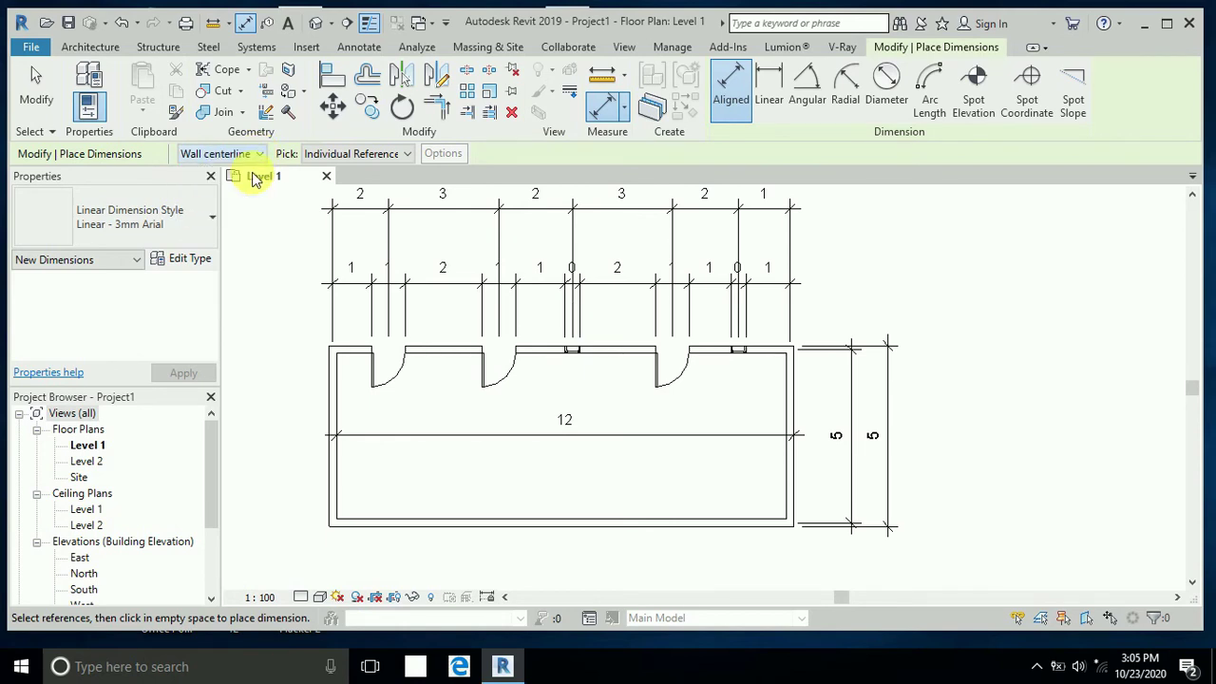
{"action": "left_click", "coordinate": [333, 499]}
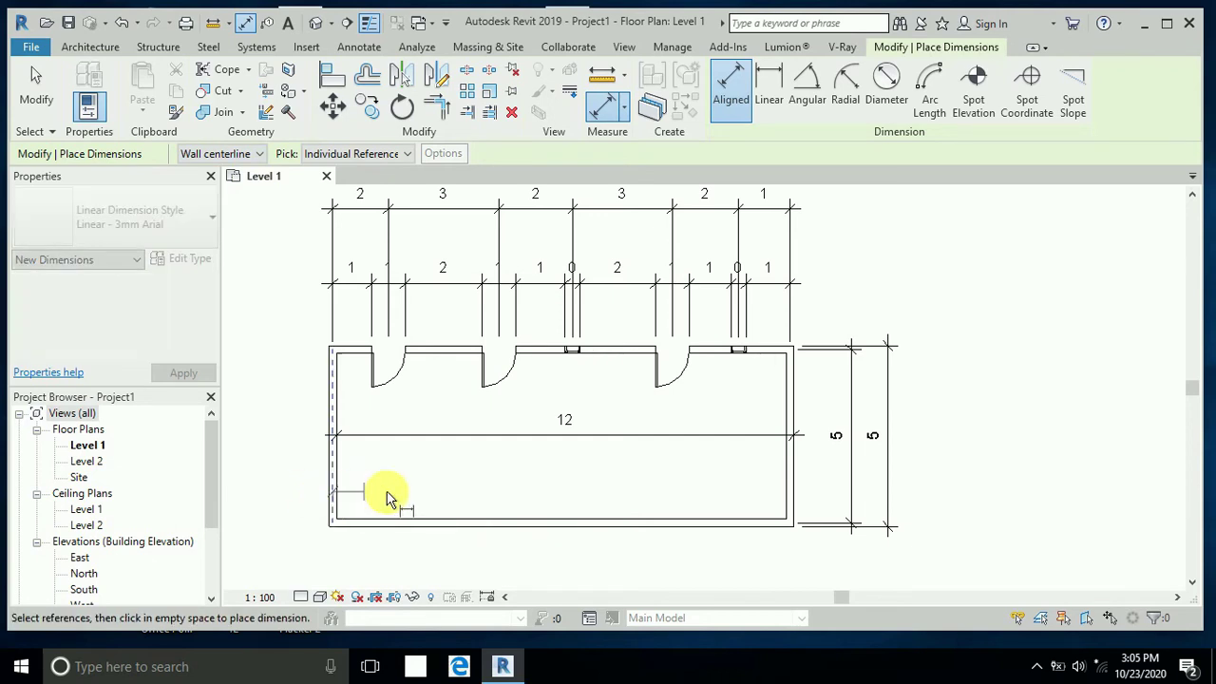
{"action": "left_click", "coordinate": [787, 503]}
{"action": "left_click", "coordinate": [751, 475]}
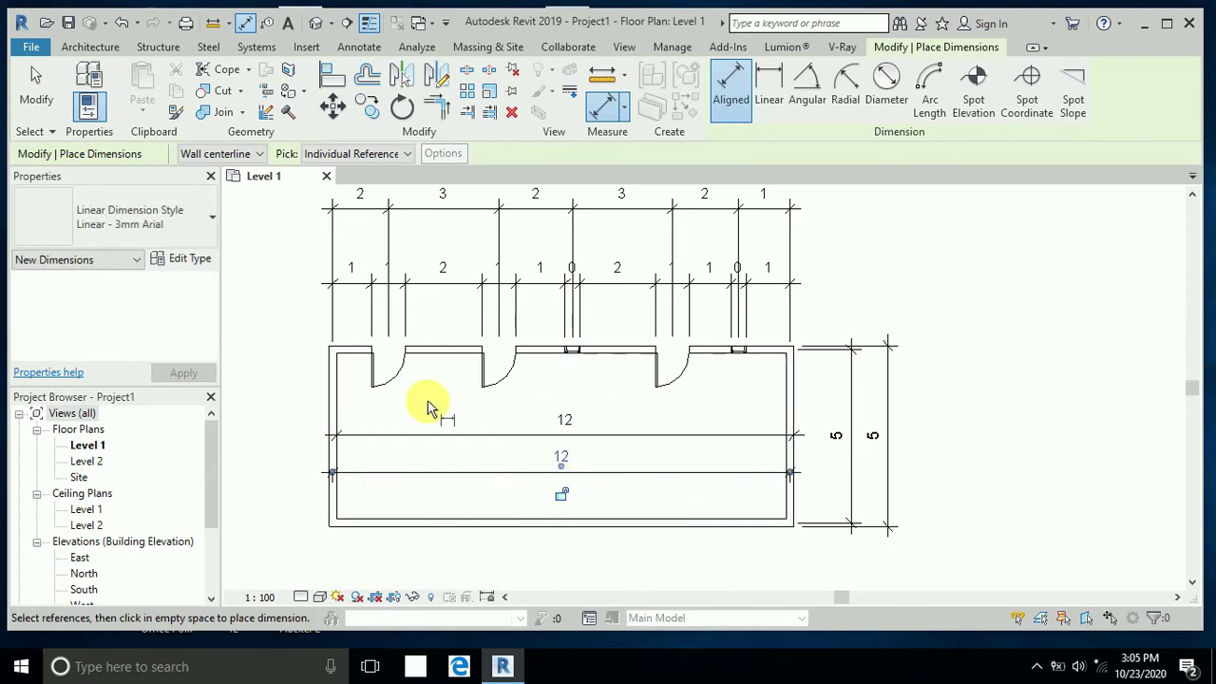
{"action": "left_click", "coordinate": [408, 157]}
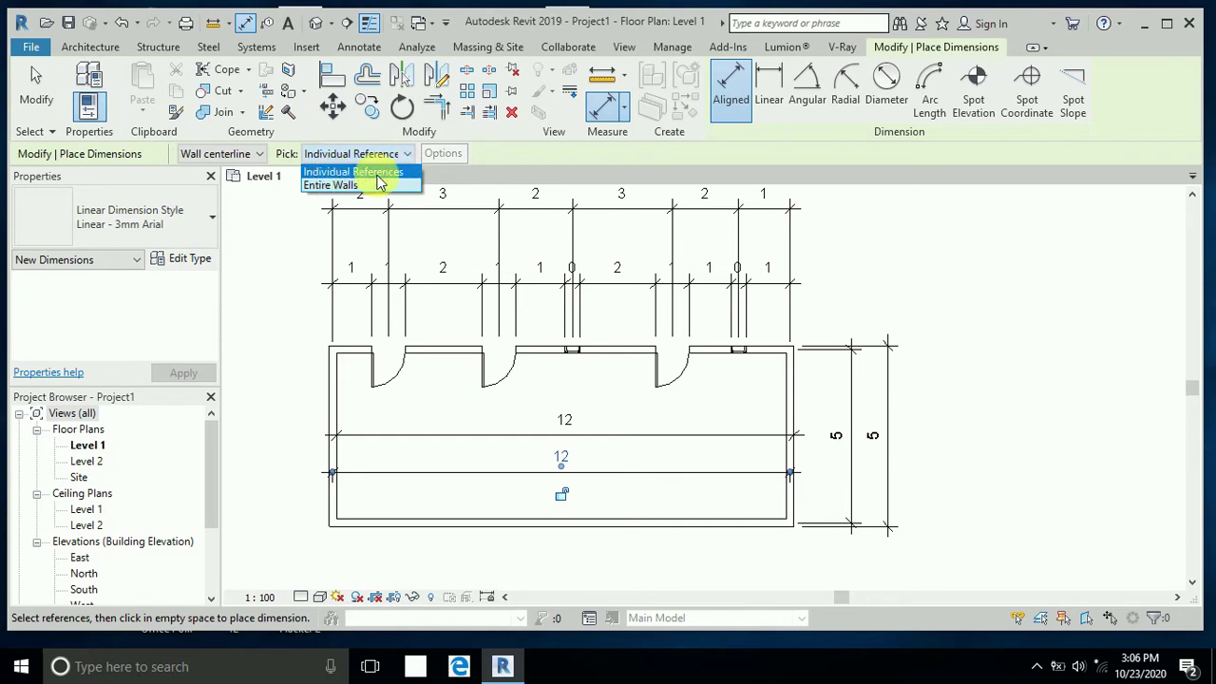
{"action": "left_click", "coordinate": [393, 174]}
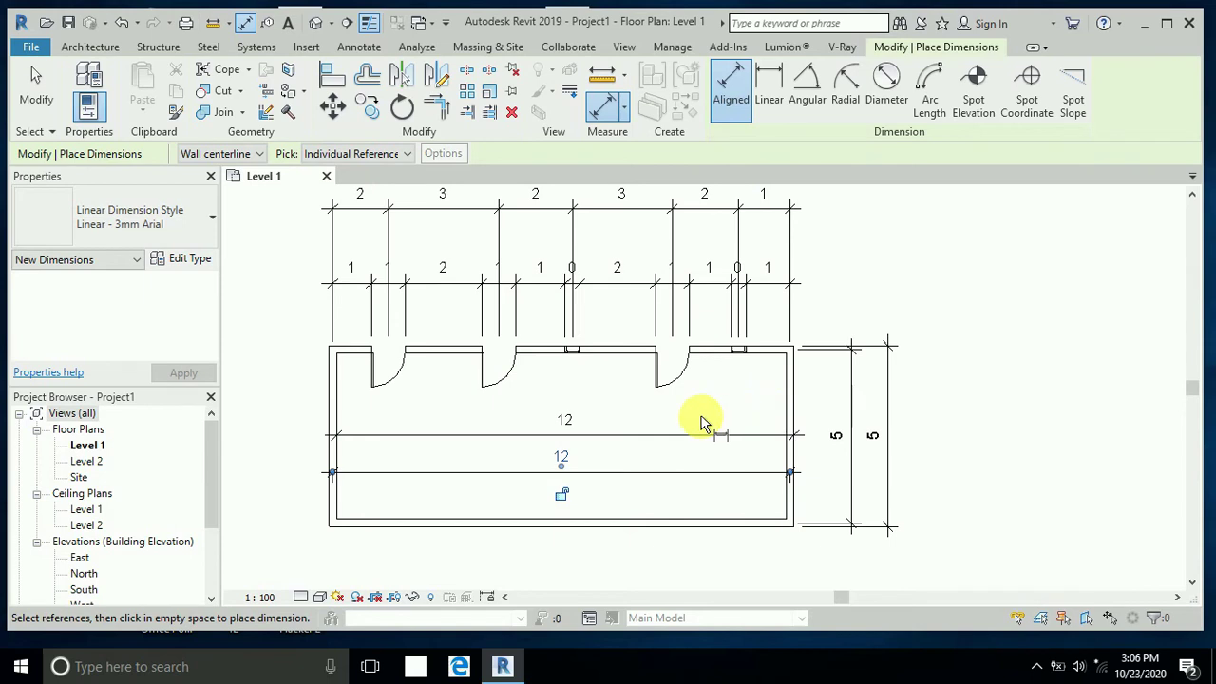
{"action": "left_click", "coordinate": [259, 154]}
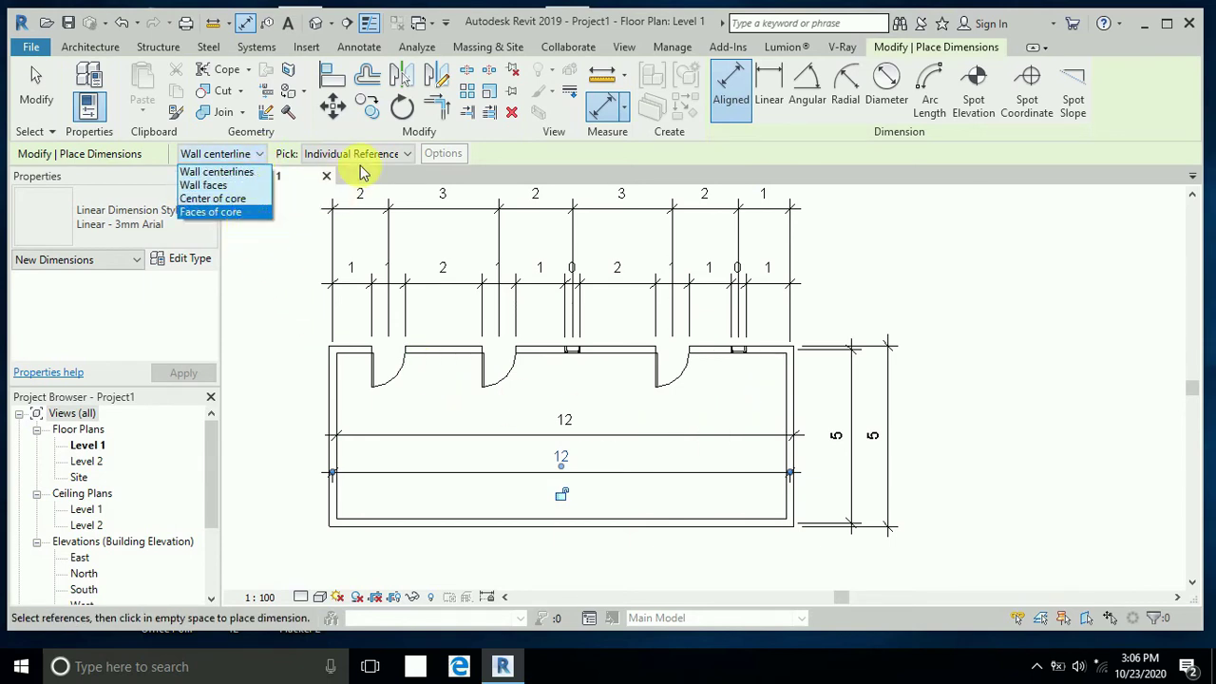
{"action": "left_click", "coordinate": [36, 83]}
{"action": "middle_click_drag", "start_coordinate": [610, 421], "coordinate": [627, 423]}
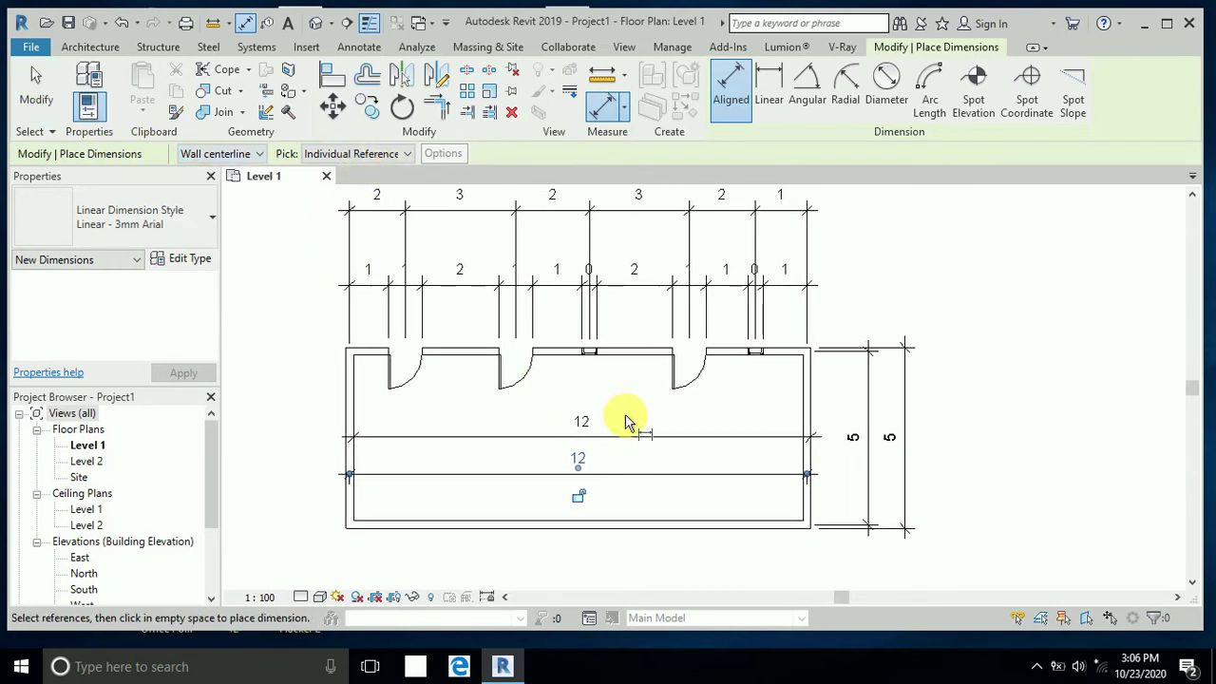
Step: Delete the lower opening-widths dimension string above the upper wall
{"action": "left_click", "coordinate": [46, 85]}
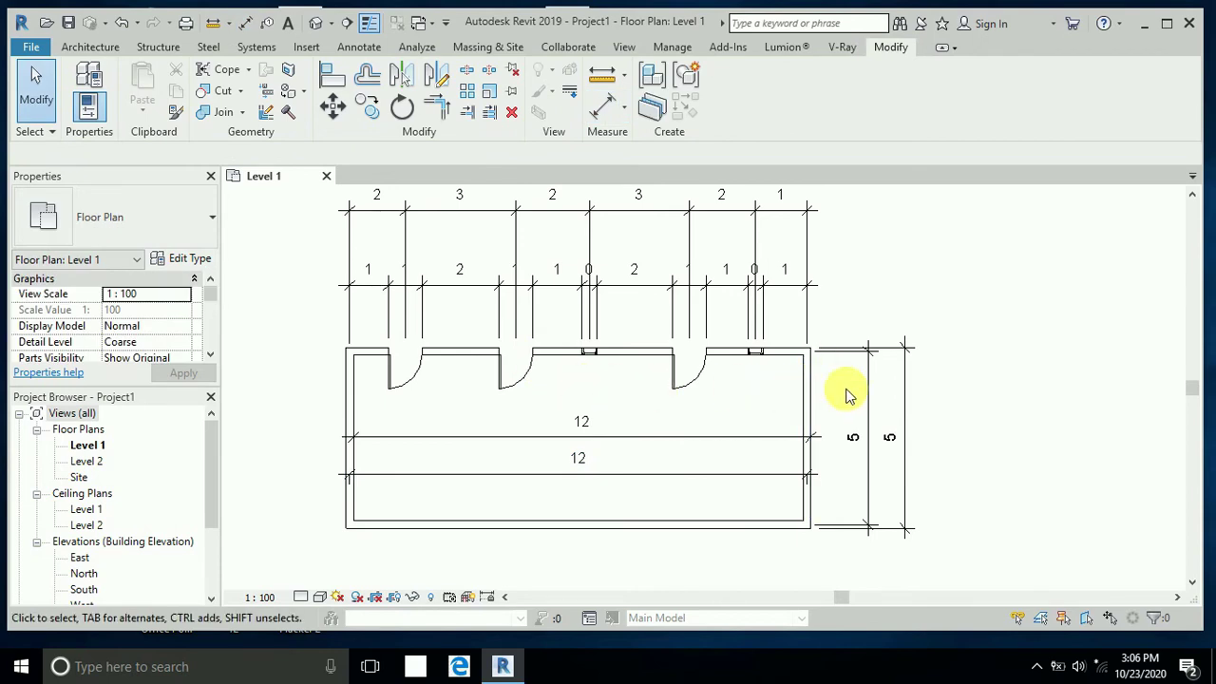
{"action": "middle_click_drag", "start_coordinate": [756, 441], "coordinate": [758, 465]}
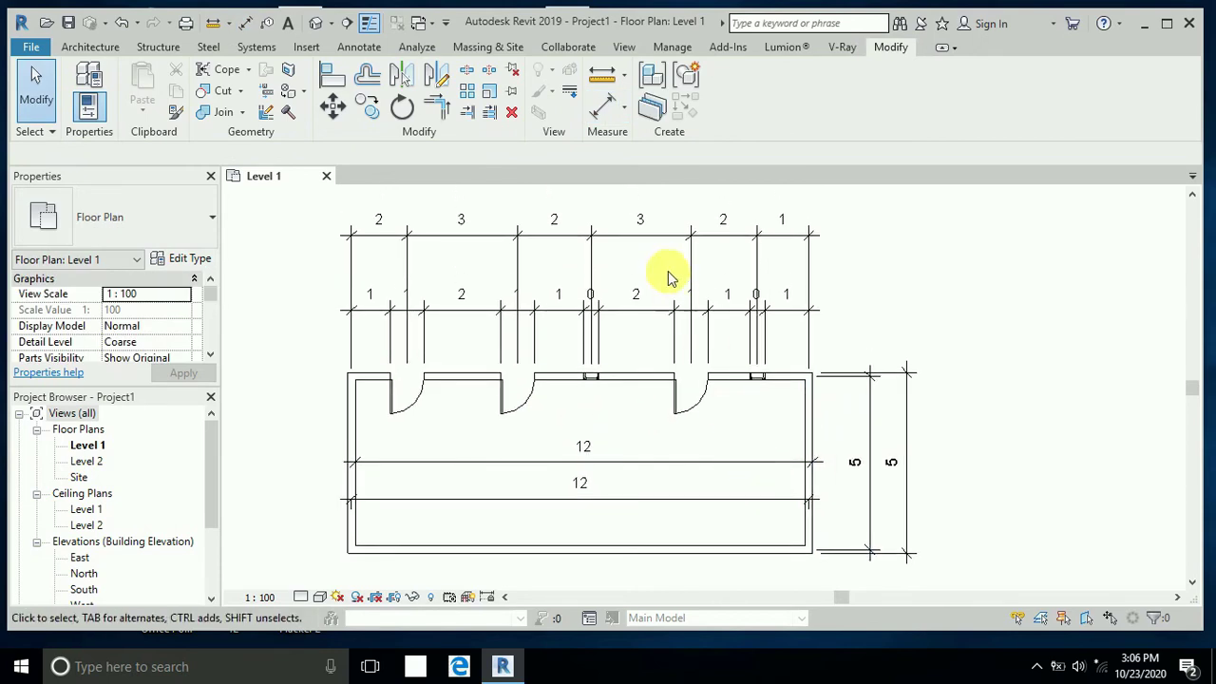
{"action": "left_click", "coordinate": [693, 263]}
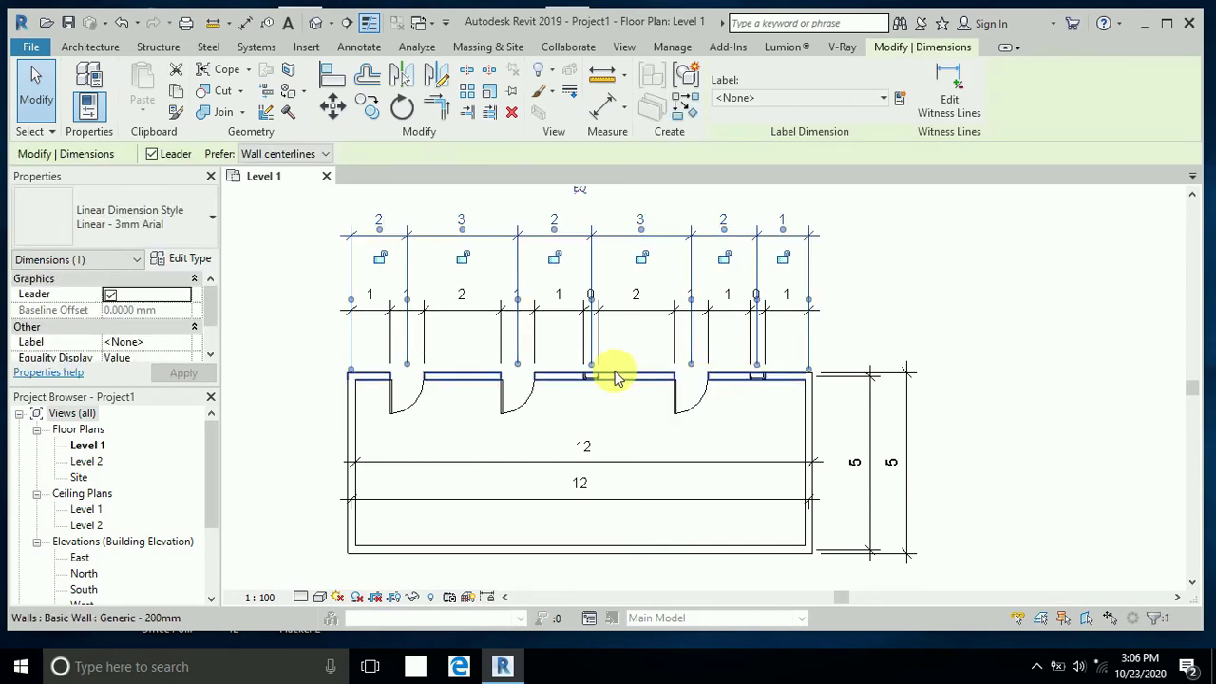
{"action": "left_click", "coordinate": [328, 302]}
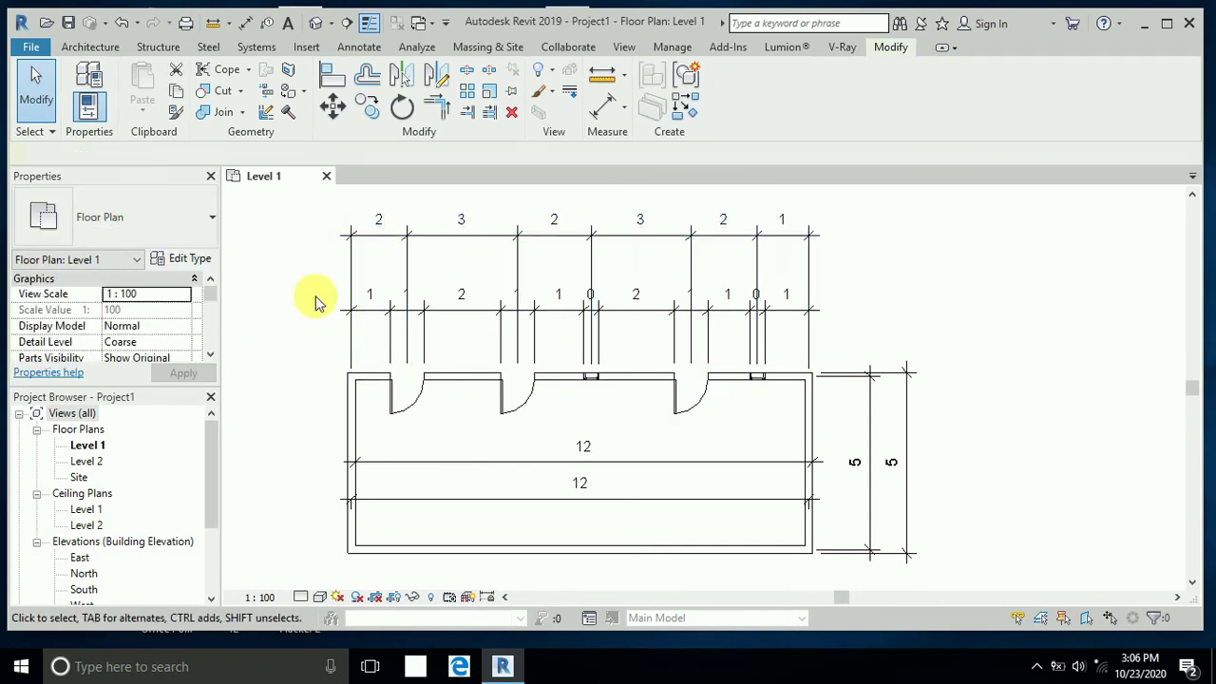
{"action": "left_click", "coordinate": [388, 306]}
{"action": "key", "text": "Delete"}
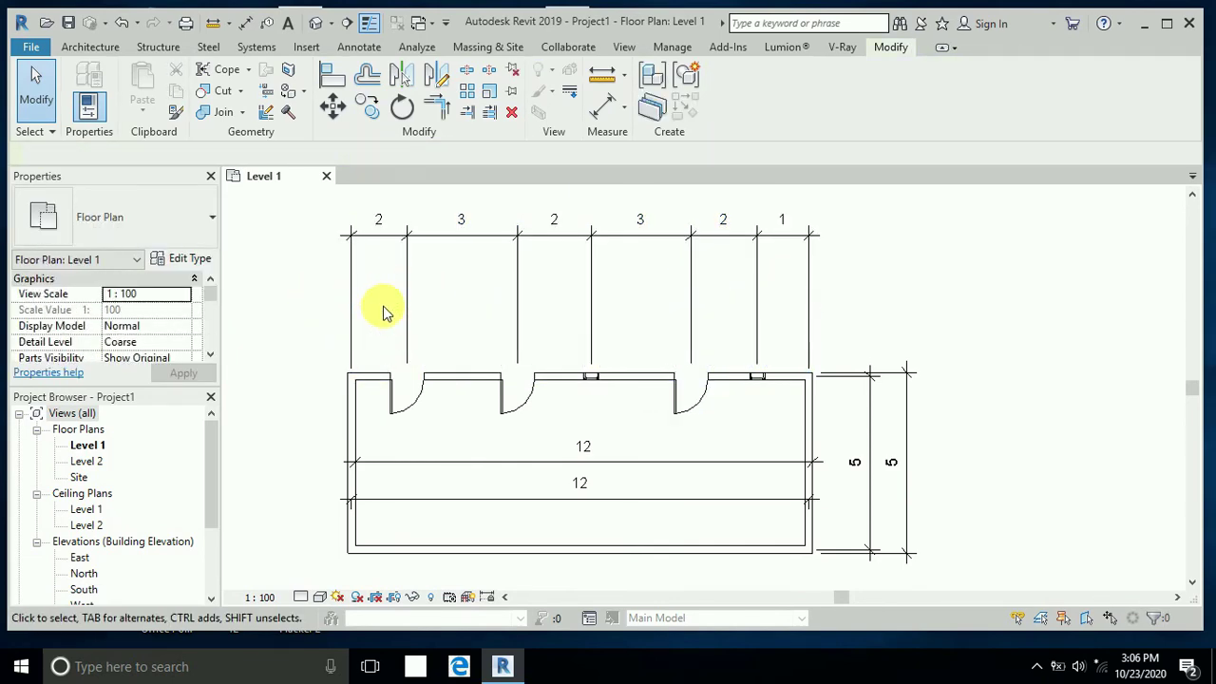
Step: Stretch the rightmost witness line of the remaining upper dimension string down into the right wall
{"action": "middle_click_drag", "start_coordinate": [556, 311], "coordinate": [573, 332]}
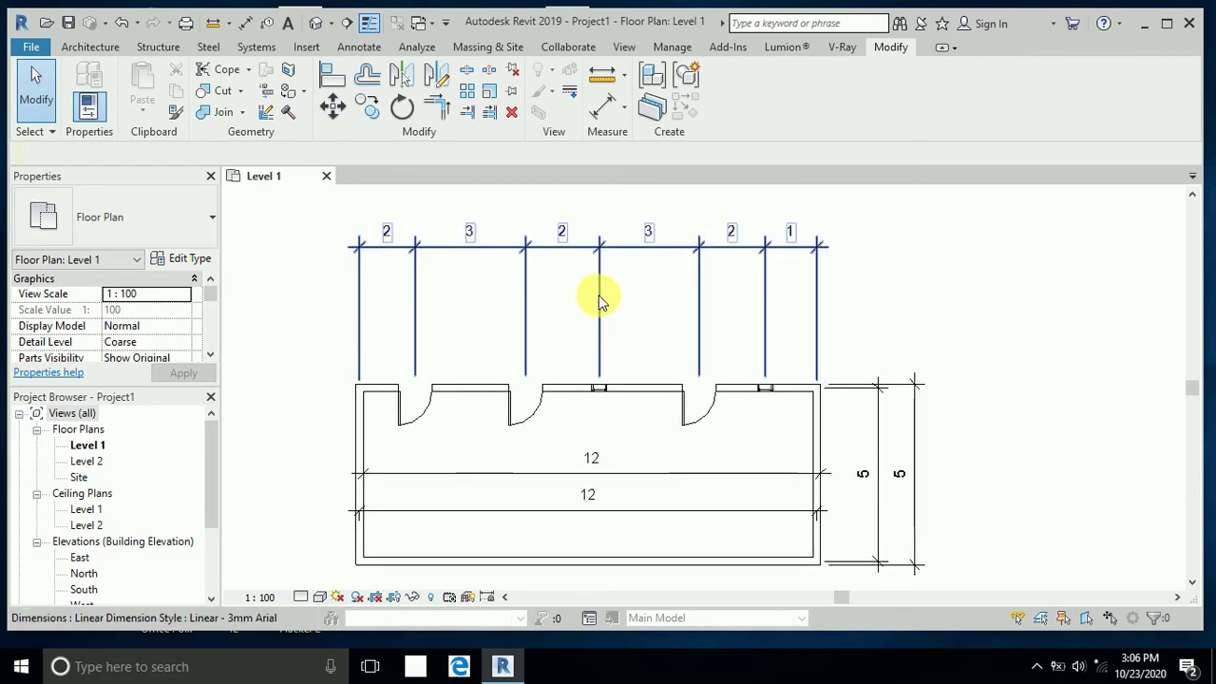
{"action": "left_click", "coordinate": [600, 302]}
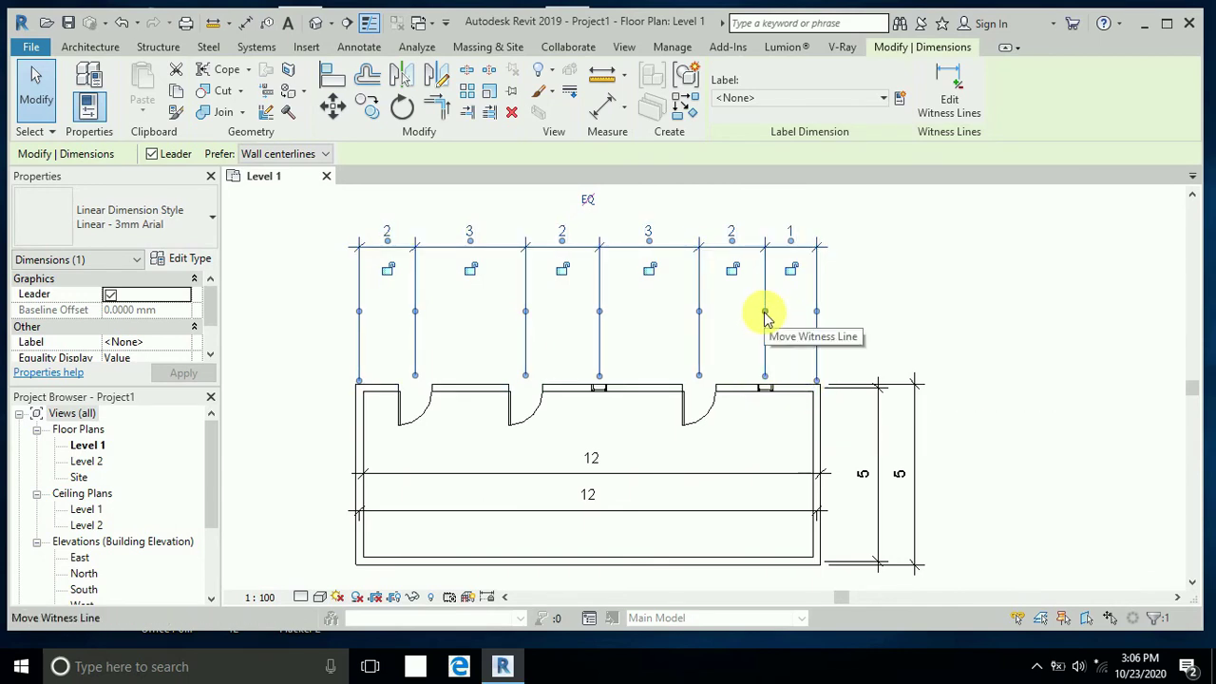
{"action": "left_click_drag", "start_coordinate": [817, 388], "coordinate": [833, 415]}
{"action": "left_click", "coordinate": [834, 425]}
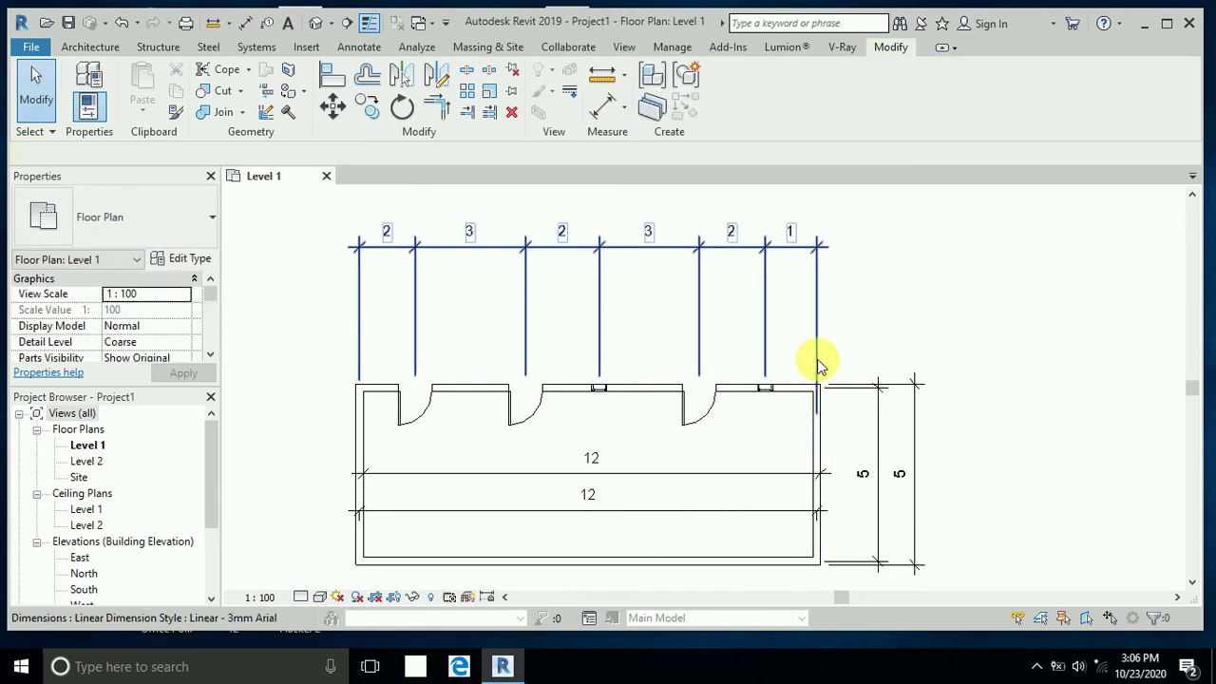
{"action": "left_click", "coordinate": [818, 385]}
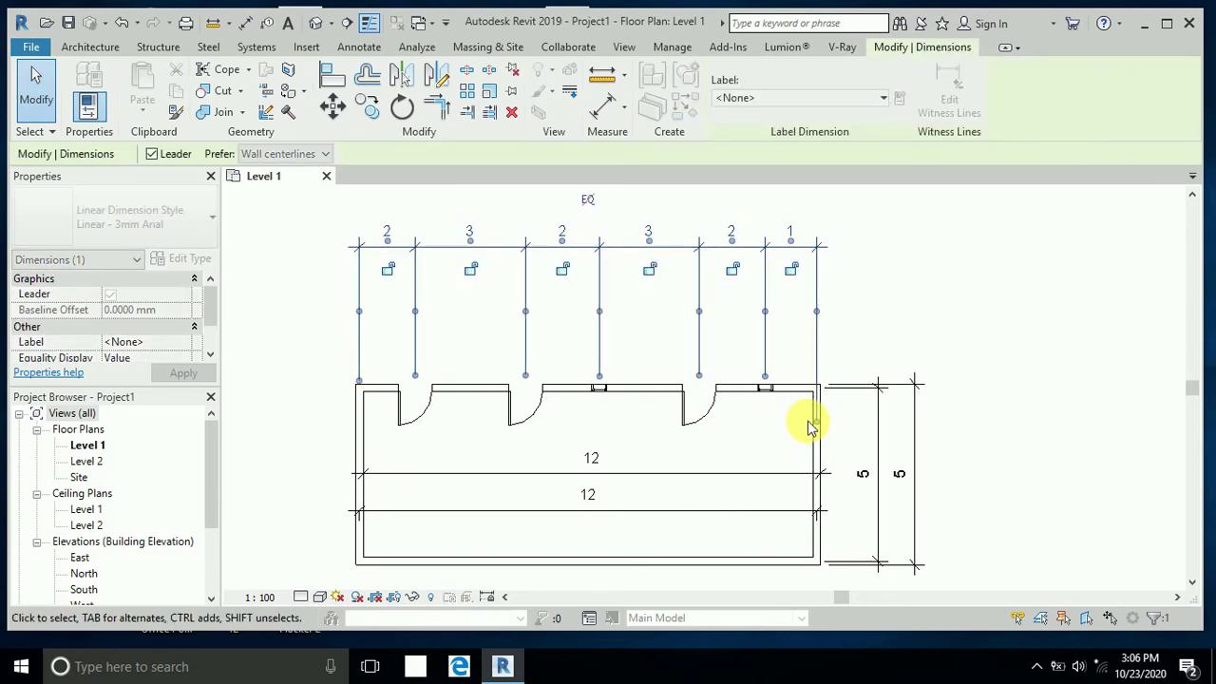
{"action": "mouse_move", "coordinate": [807, 430]}
{"action": "left_mouse_down"}
{"action": "mouse_move", "coordinate": [767, 428]}
{"action": "mouse_move", "coordinate": [875, 427]}
{"action": "mouse_move", "coordinate": [815, 421]}
{"action": "mouse_move", "coordinate": [814, 484]}
{"action": "mouse_move", "coordinate": [822, 426]}
{"action": "mouse_move", "coordinate": [821, 439]}
{"action": "left_mouse_up"}
{"action": "left_click", "coordinate": [793, 451]}
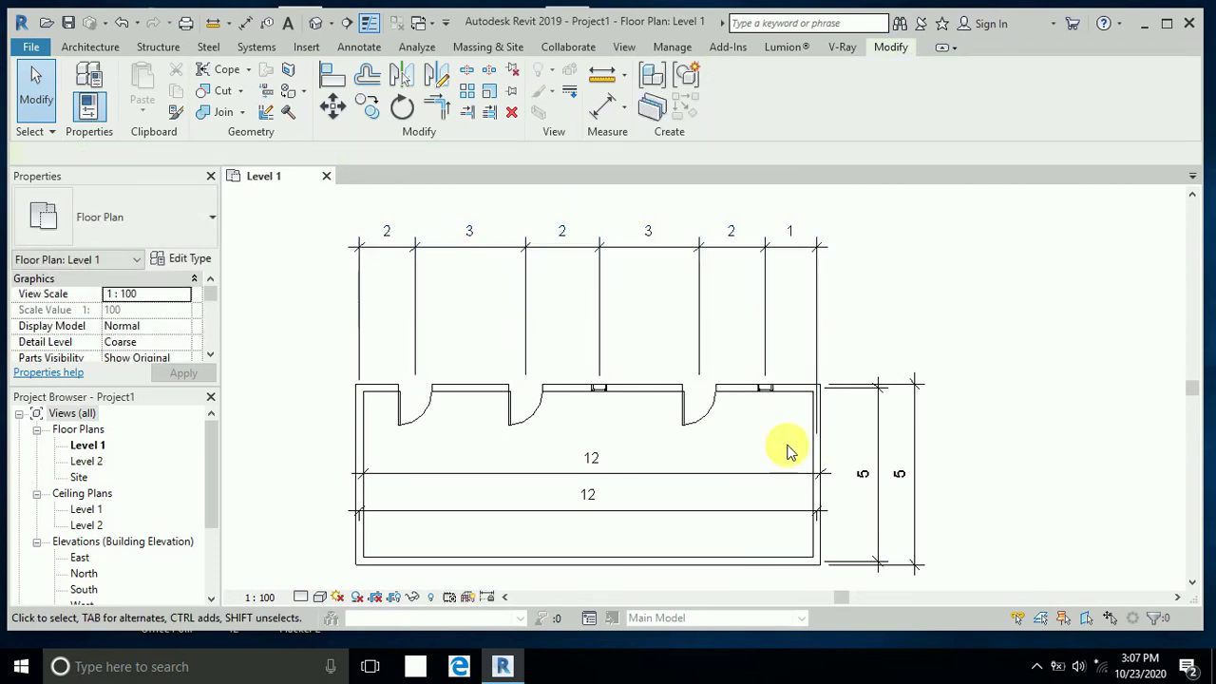
Step: Move the upper string's rightmost witness line to the right edge of the right-hand window
{"action": "left_click", "coordinate": [819, 350]}
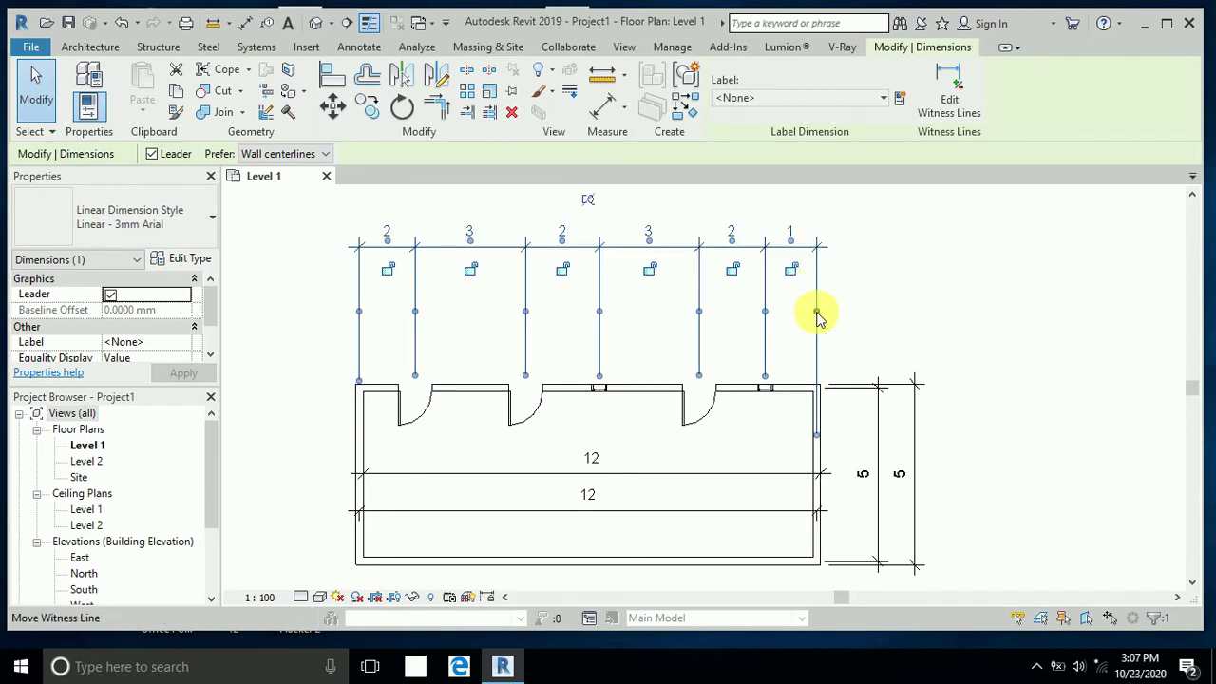
{"action": "left_click_drag", "start_coordinate": [818, 314], "coordinate": [773, 383]}
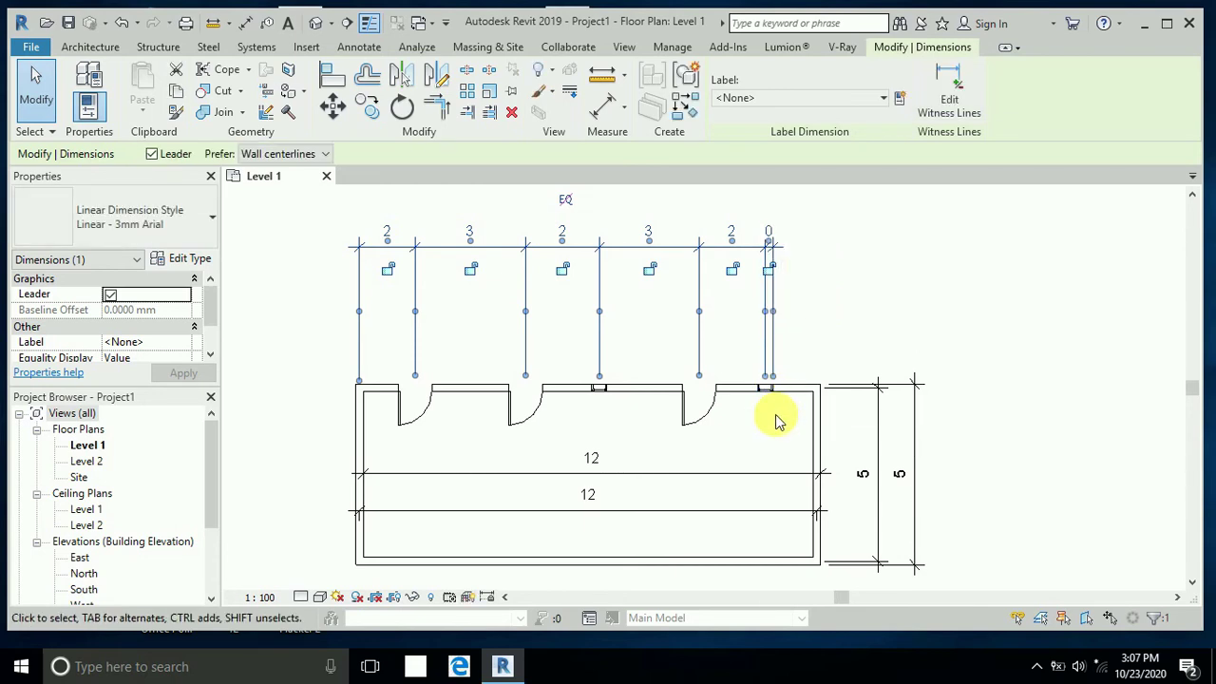
{"action": "left_click", "coordinate": [765, 408]}
Step: Move the witness line from the window edge back to the right wall's centerline
{"action": "scroll", "coordinate": [775, 300], "scroll_direction": "up", "scroll_amount": 1}
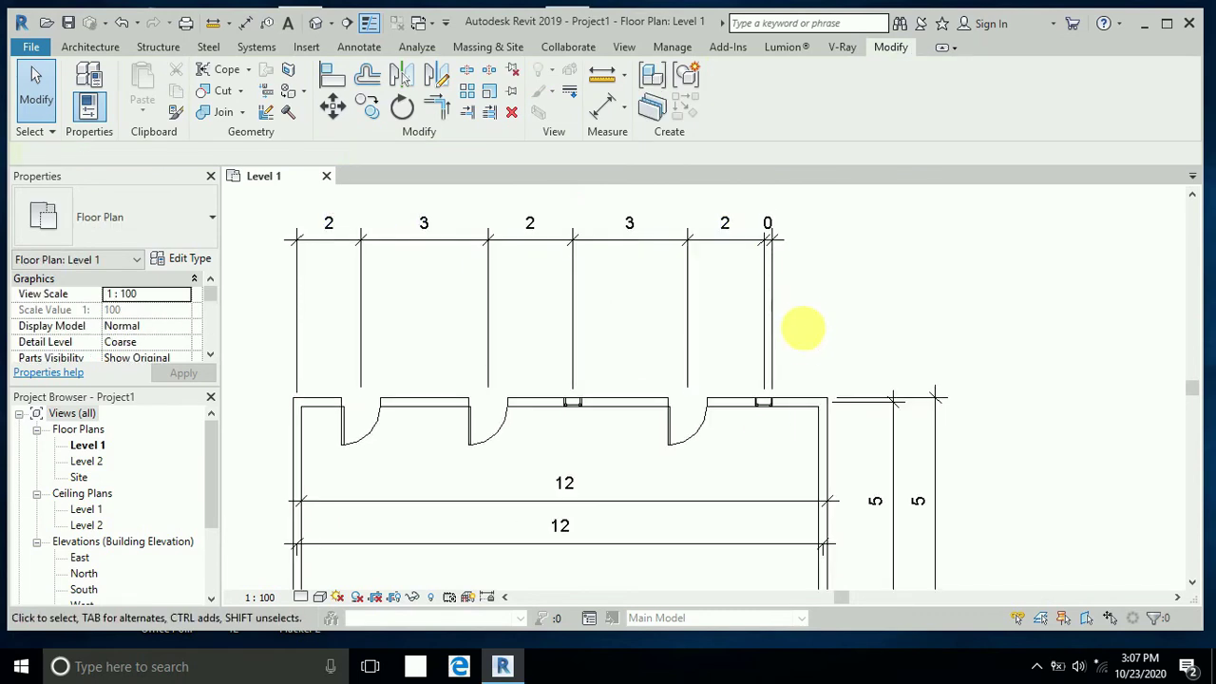
{"action": "middle_click_drag", "start_coordinate": [803, 328], "coordinate": [792, 353]}
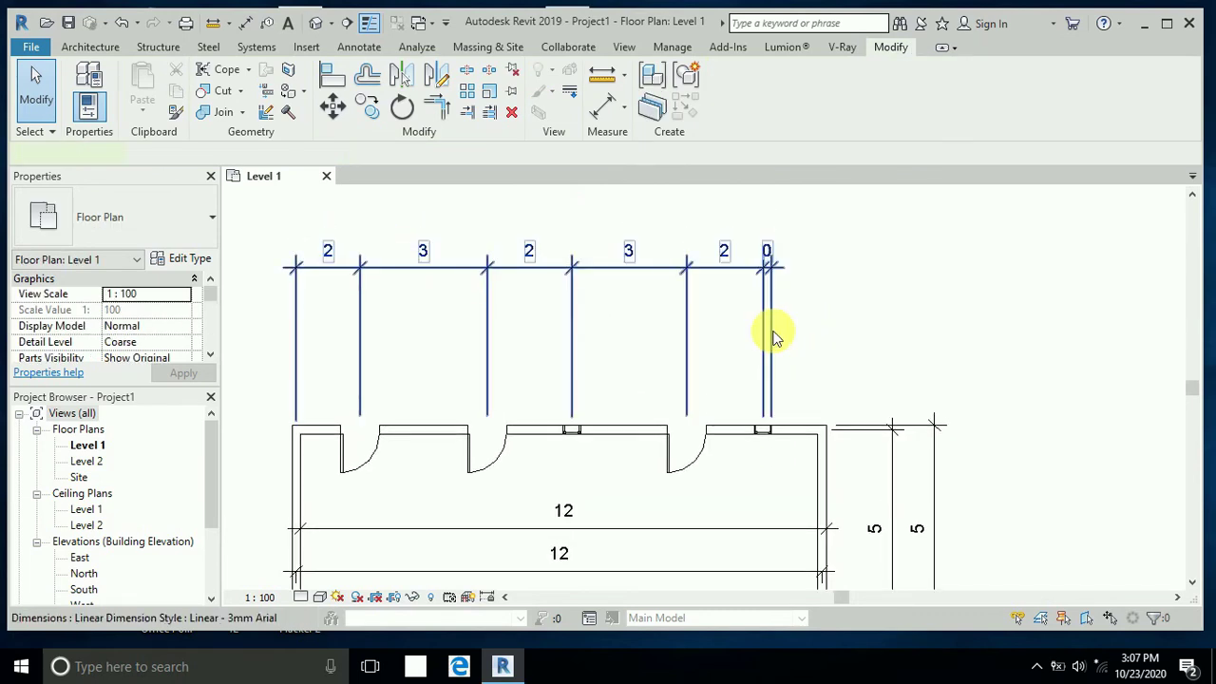
{"action": "left_click", "coordinate": [774, 337]}
{"action": "left_click_drag", "start_coordinate": [772, 345], "coordinate": [825, 452]}
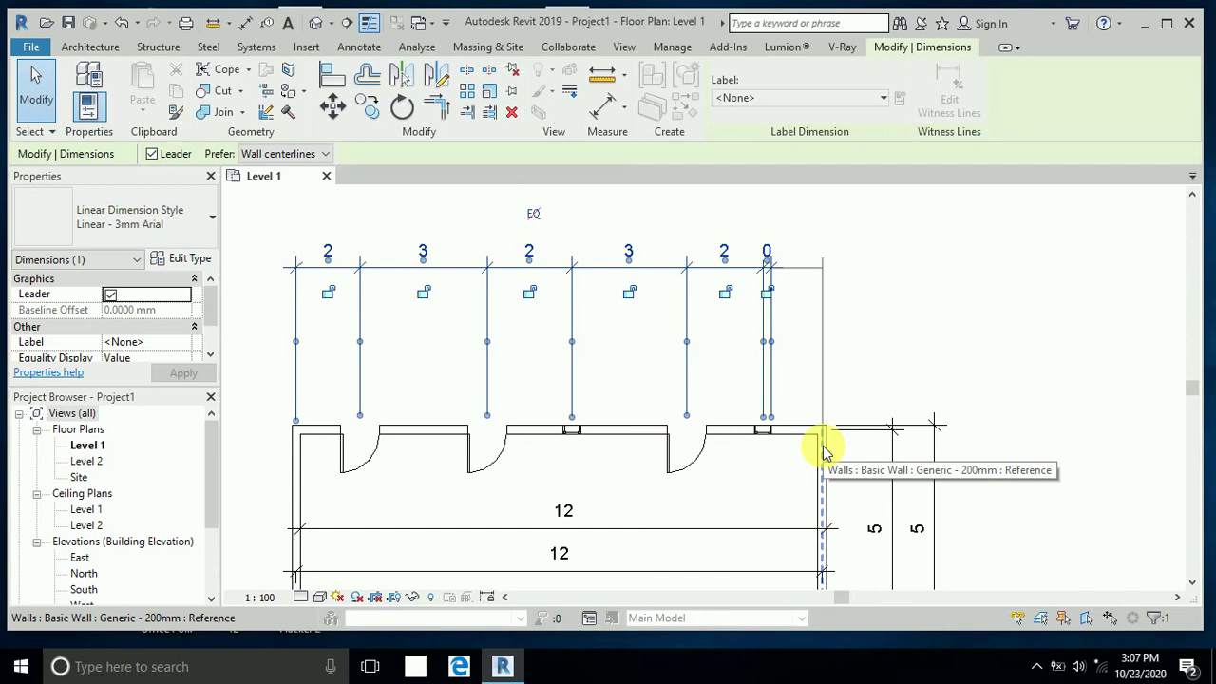
{"action": "mouse_move", "coordinate": [825, 453]}
{"action": "left_mouse_down"}
{"action": "mouse_move", "coordinate": [782, 412]}
{"action": "mouse_move", "coordinate": [307, 165]}
{"action": "mouse_move", "coordinate": [751, 420]}
{"action": "mouse_move", "coordinate": [823, 483]}
{"action": "mouse_move", "coordinate": [828, 402]}
{"action": "mouse_move", "coordinate": [822, 456]}
{"action": "left_mouse_up"}
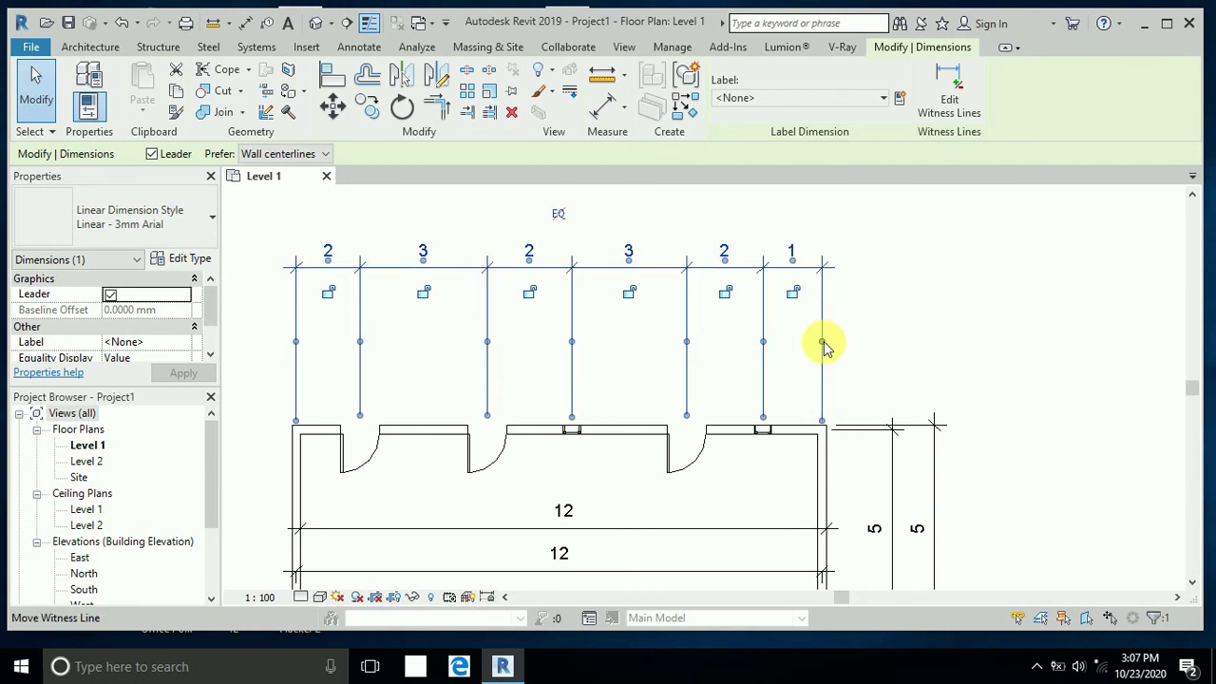
Step: Move the upper string's rightmost witness line from the right wall's centerline to its outer face
{"action": "left_click_drag", "start_coordinate": [822, 343], "coordinate": [827, 456]}
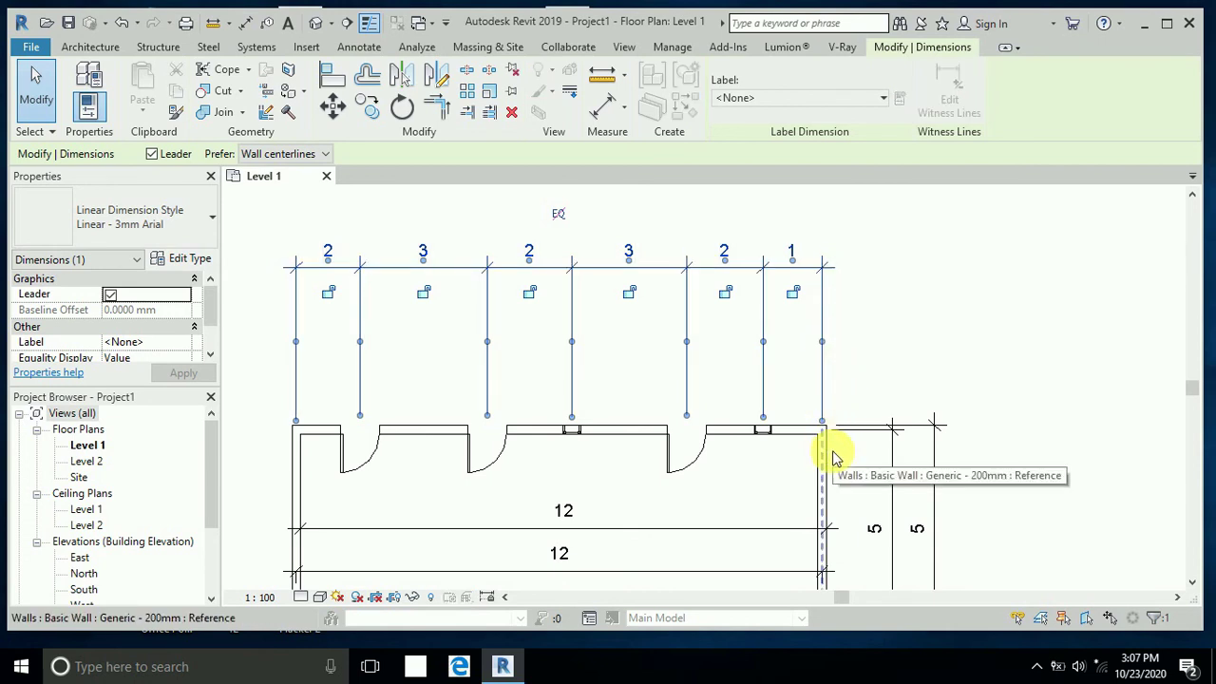
{"action": "left_click_drag", "start_coordinate": [834, 459], "coordinate": [834, 459]}
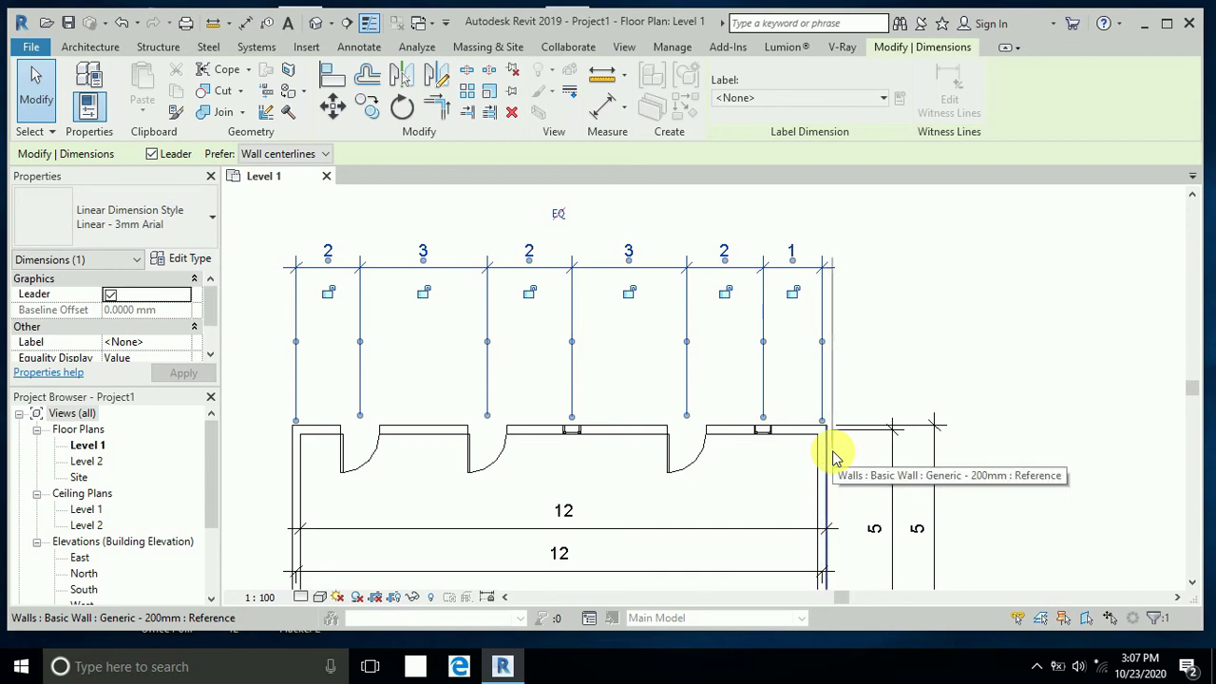
{"action": "left_click", "coordinate": [835, 389]}
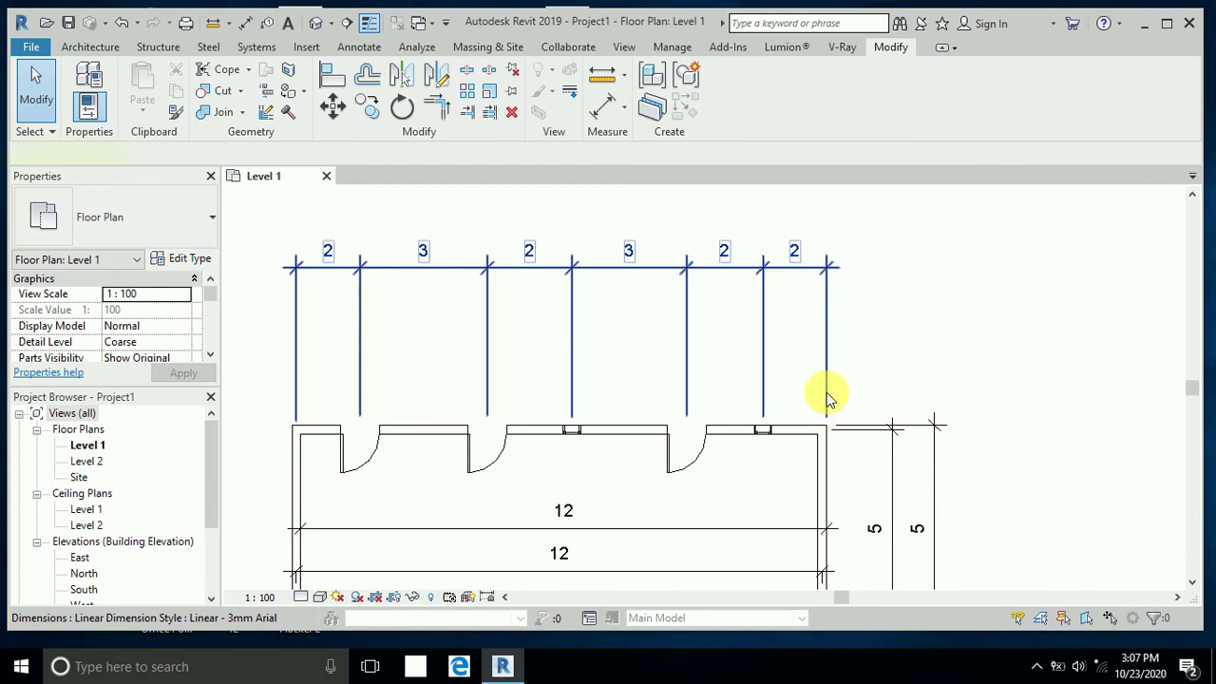
Step: Move the upper string's leftmost witness line to the left edge of the leftmost door opening
{"action": "left_click", "coordinate": [826, 397]}
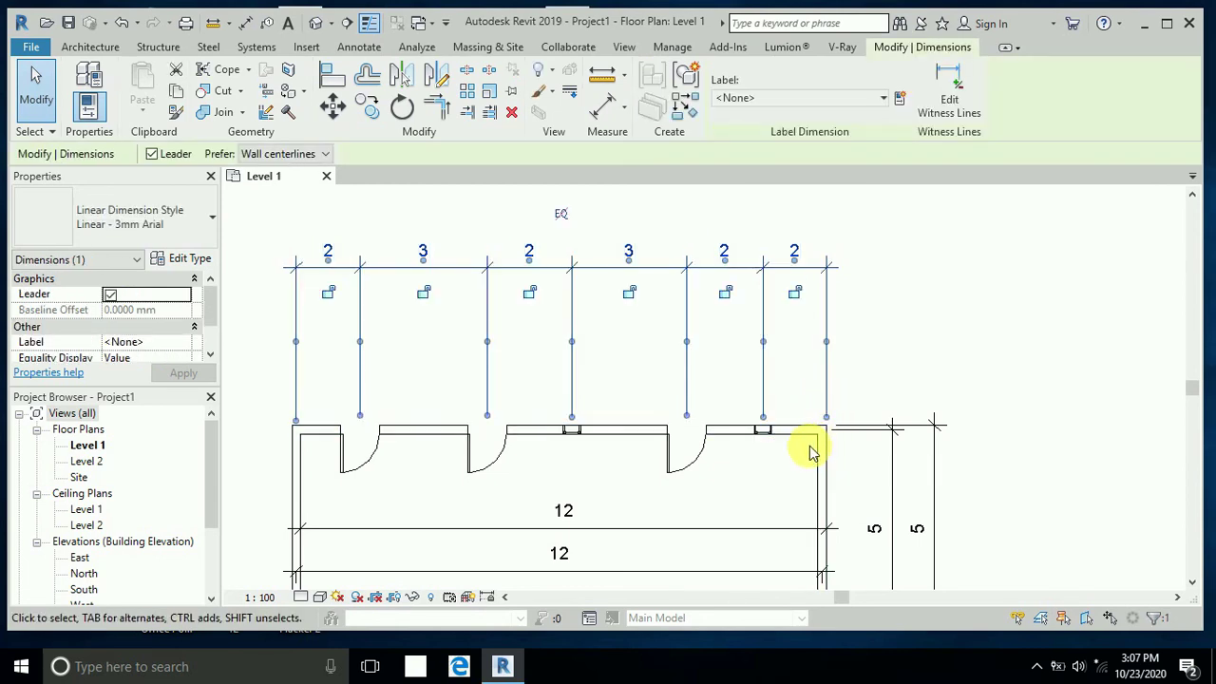
{"action": "scroll", "coordinate": [813, 454], "scroll_direction": "down", "scroll_amount": 1}
{"action": "scroll", "coordinate": [841, 464], "scroll_direction": "up", "scroll_amount": 1}
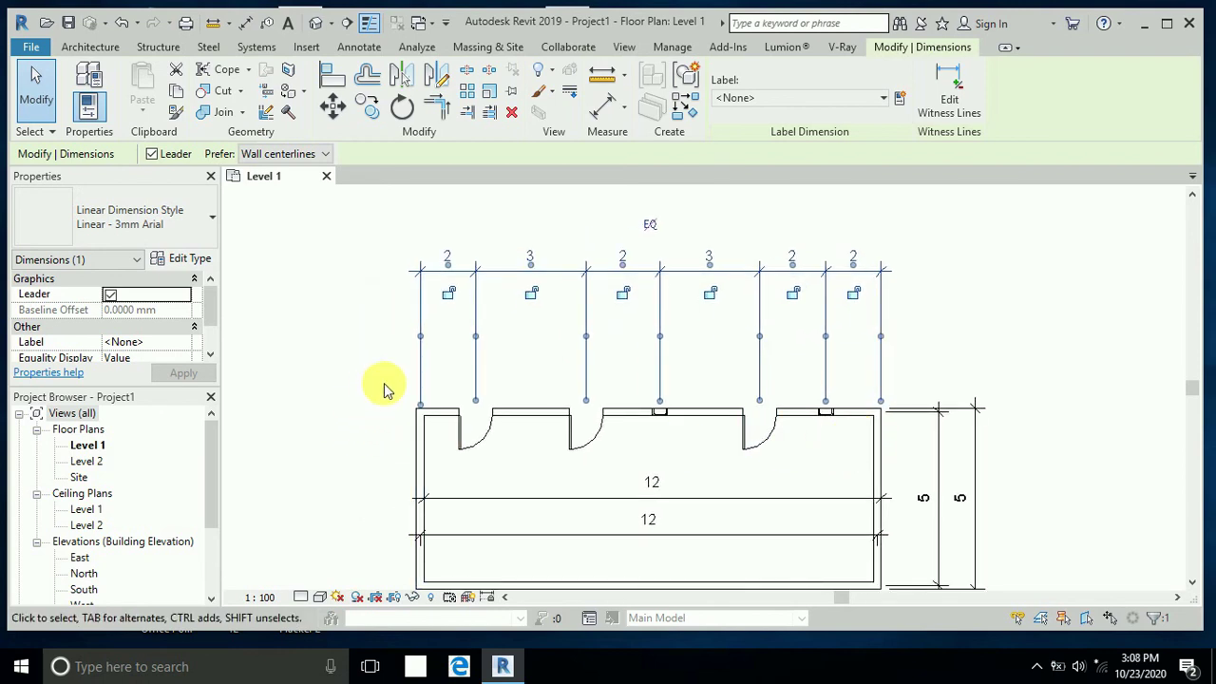
{"action": "scroll", "coordinate": [408, 399], "scroll_direction": "up", "scroll_amount": 1}
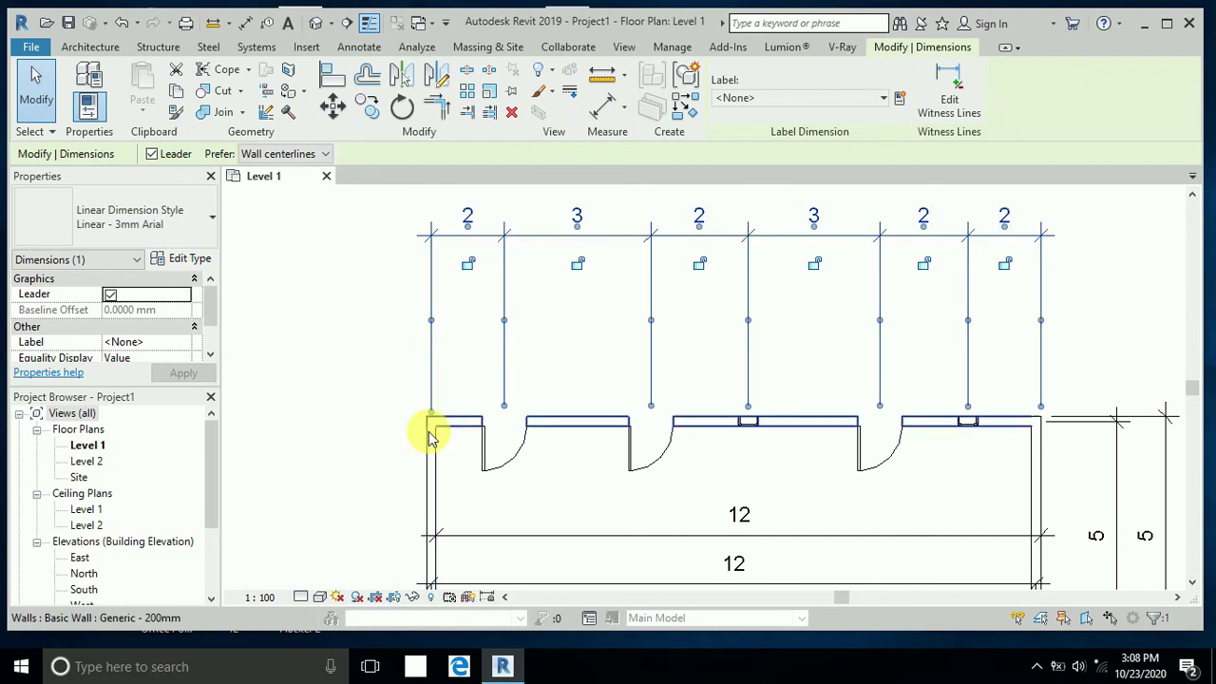
{"action": "left_click", "coordinate": [431, 323]}
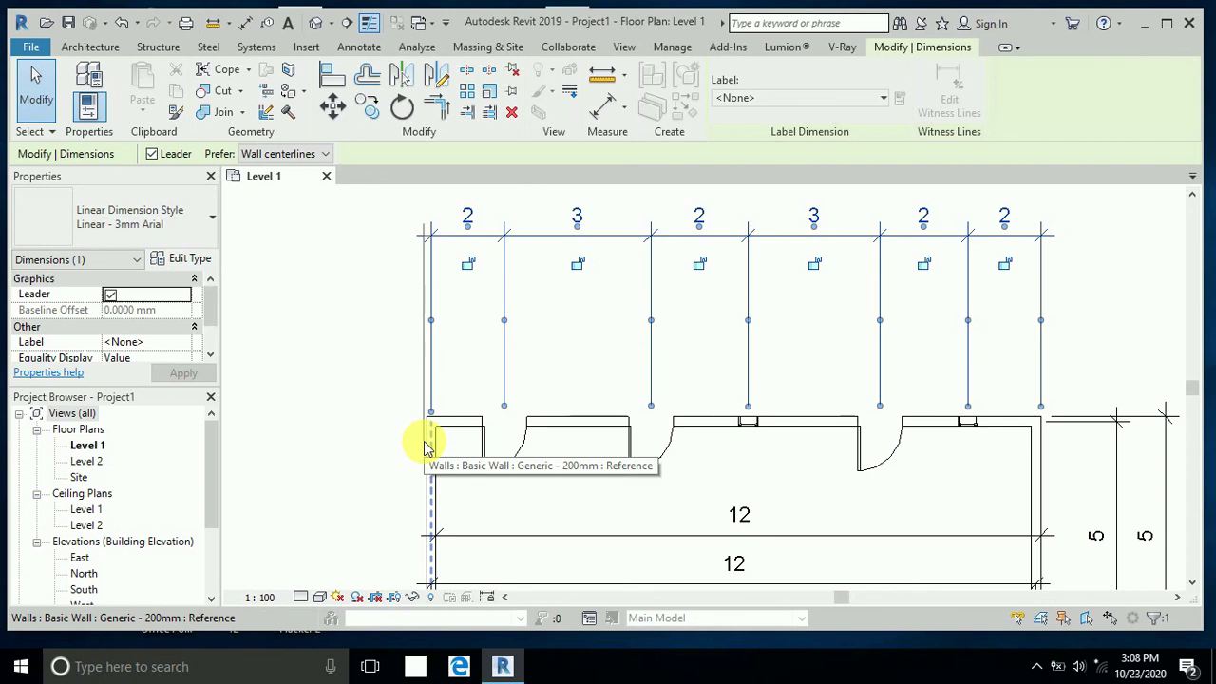
{"action": "left_click_drag", "start_coordinate": [424, 448], "coordinate": [439, 452]}
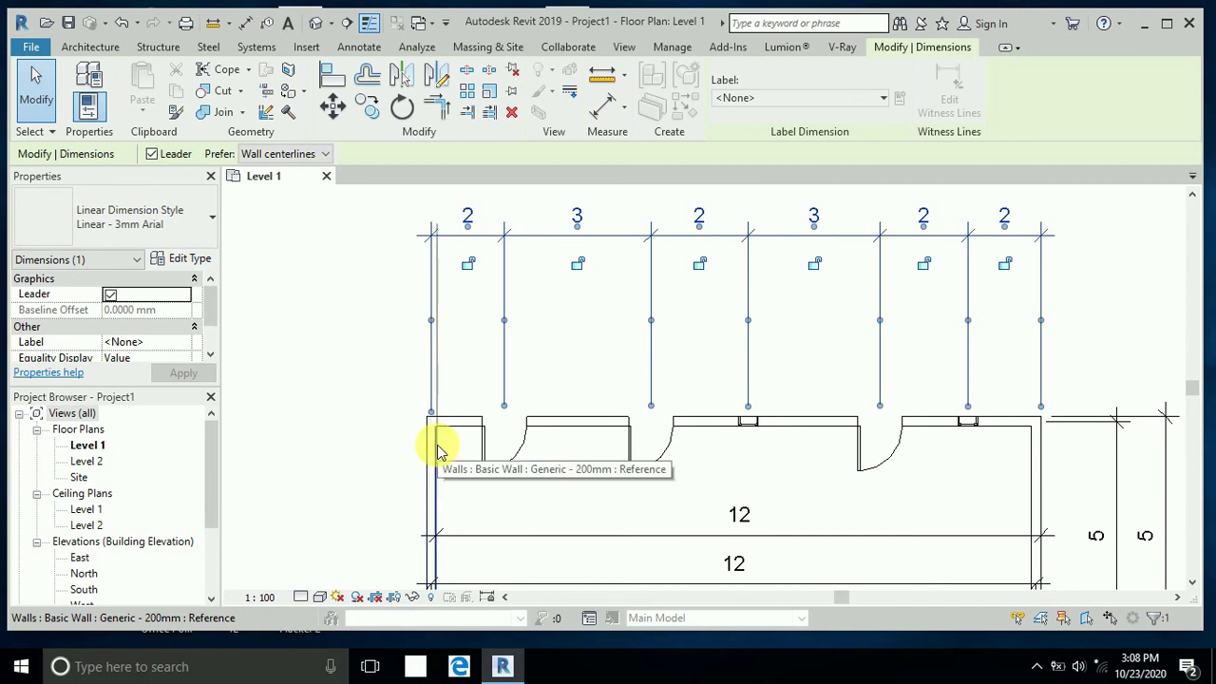
{"action": "left_click_drag", "start_coordinate": [425, 448], "coordinate": [458, 413]}
{"action": "left_click", "coordinate": [440, 353]}
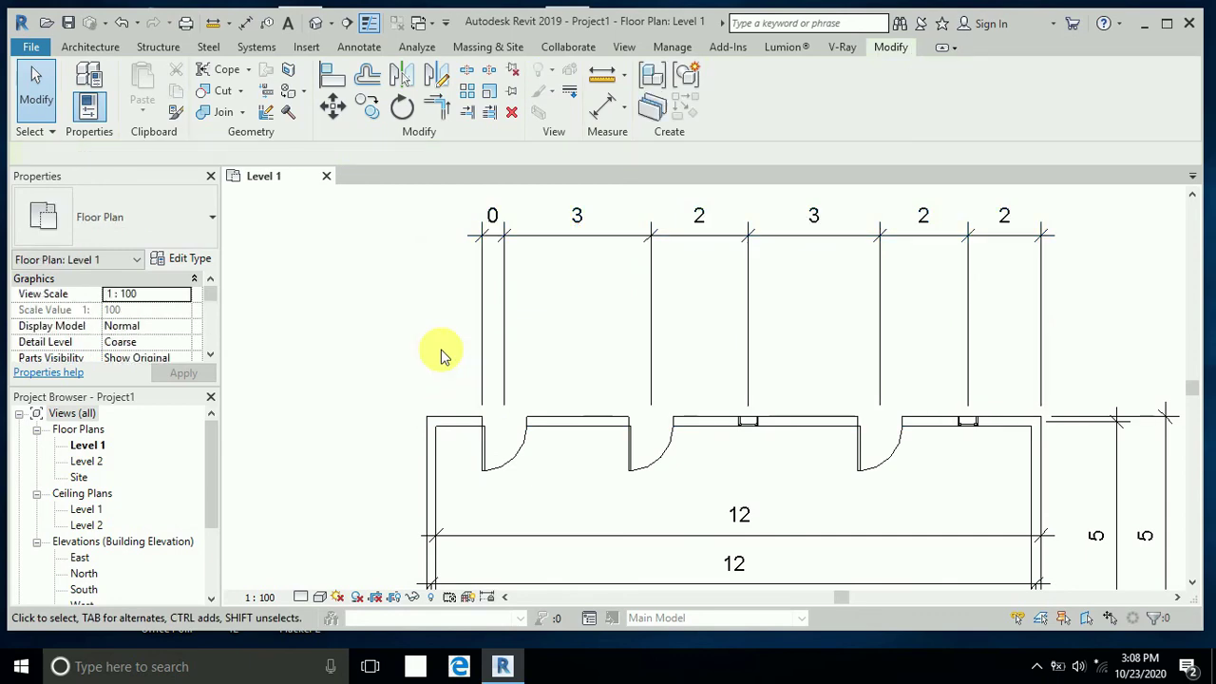
Step: Move the upper string's leftmost witness line from the door edge to the left wall's outer face
{"action": "scroll", "coordinate": [504, 290], "scroll_direction": "down", "scroll_amount": 1}
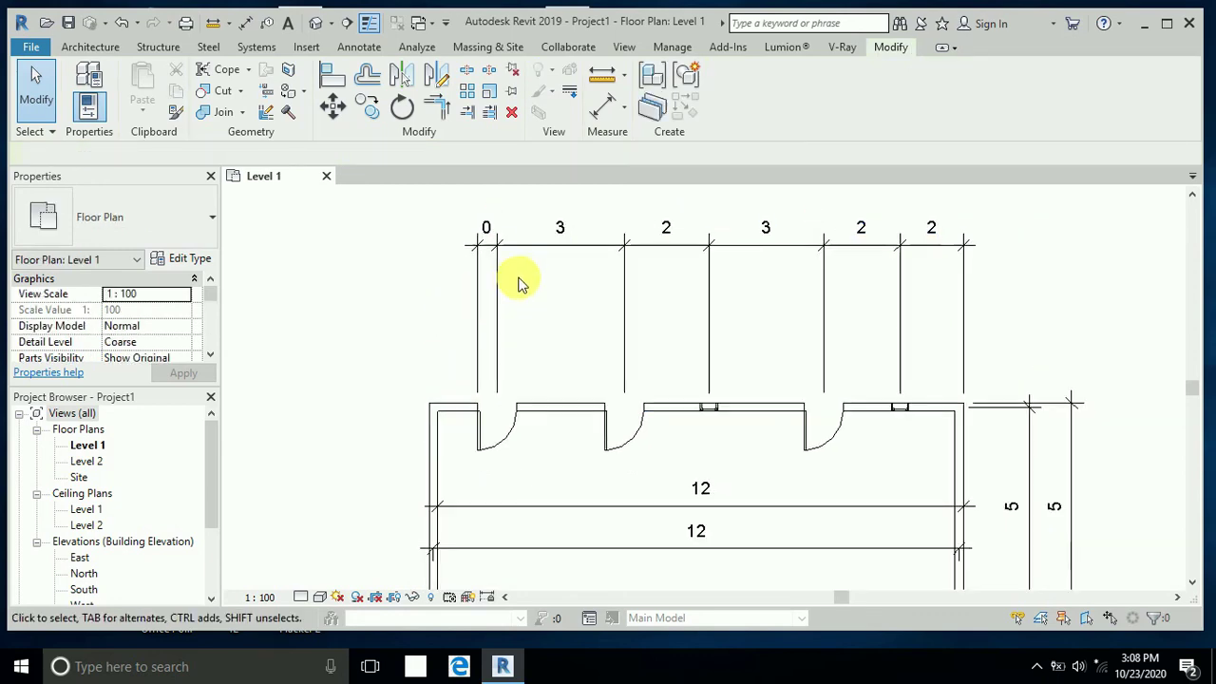
{"action": "scroll", "coordinate": [532, 318], "scroll_direction": "down", "scroll_amount": 2}
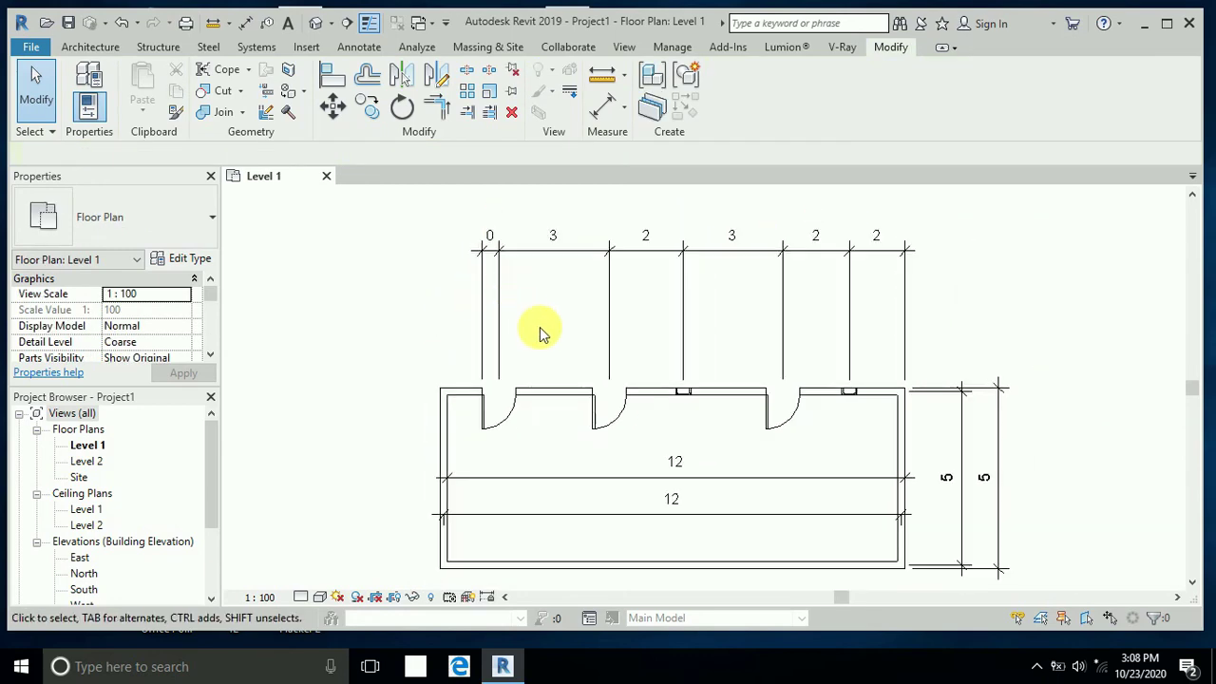
{"action": "left_click", "coordinate": [481, 340]}
{"action": "left_click_drag", "start_coordinate": [481, 321], "coordinate": [423, 425]}
{"action": "left_click", "coordinate": [413, 415]}
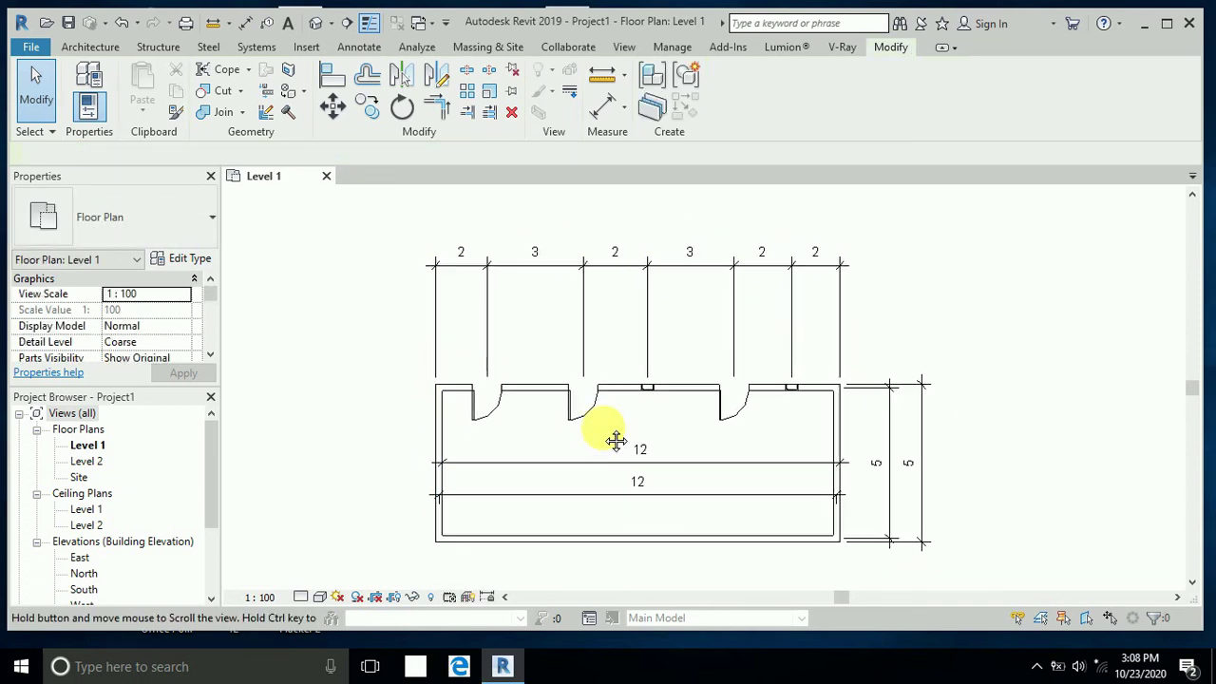
{"action": "scroll", "coordinate": [839, 404], "scroll_direction": "down", "scroll_amount": 2}
{"action": "middle_click_drag", "start_coordinate": [926, 378], "coordinate": [931, 377]}
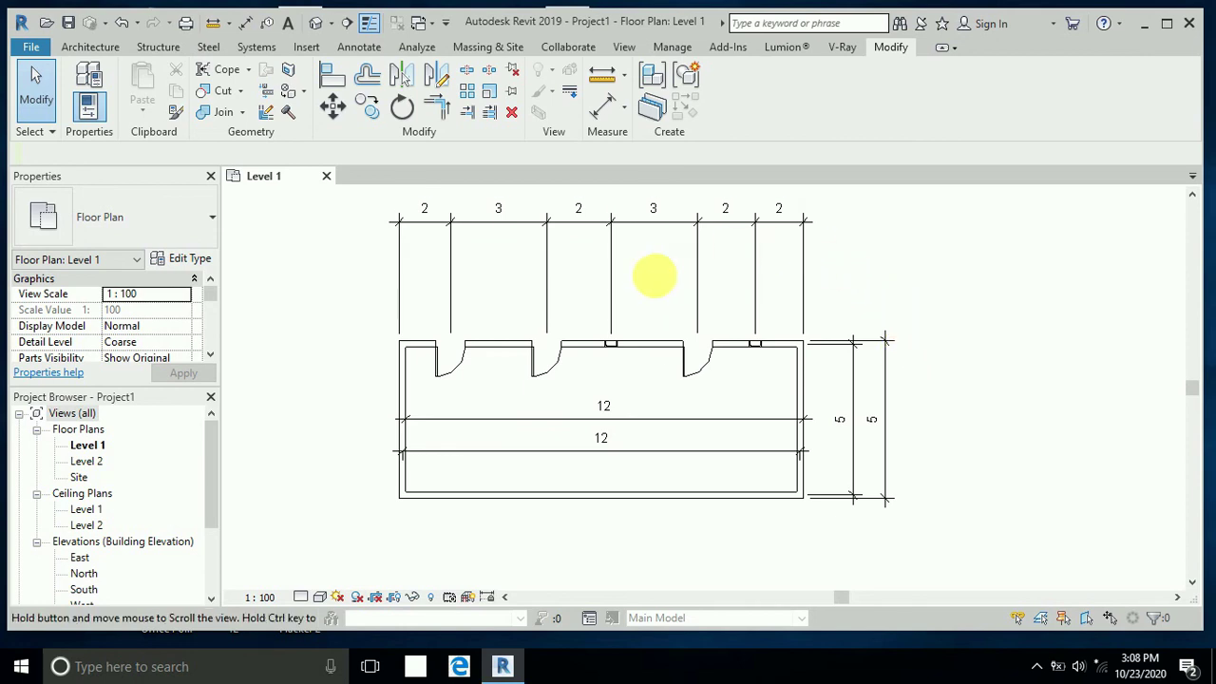
{"action": "middle_click_drag", "start_coordinate": [654, 271], "coordinate": [675, 310]}
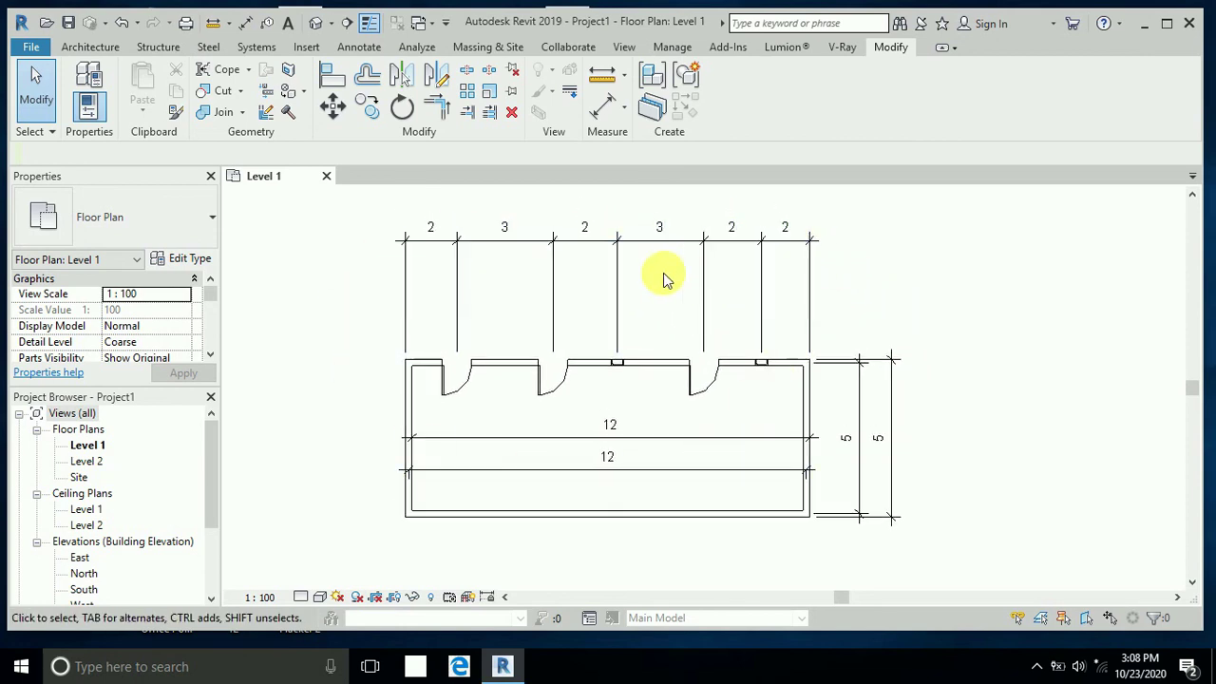